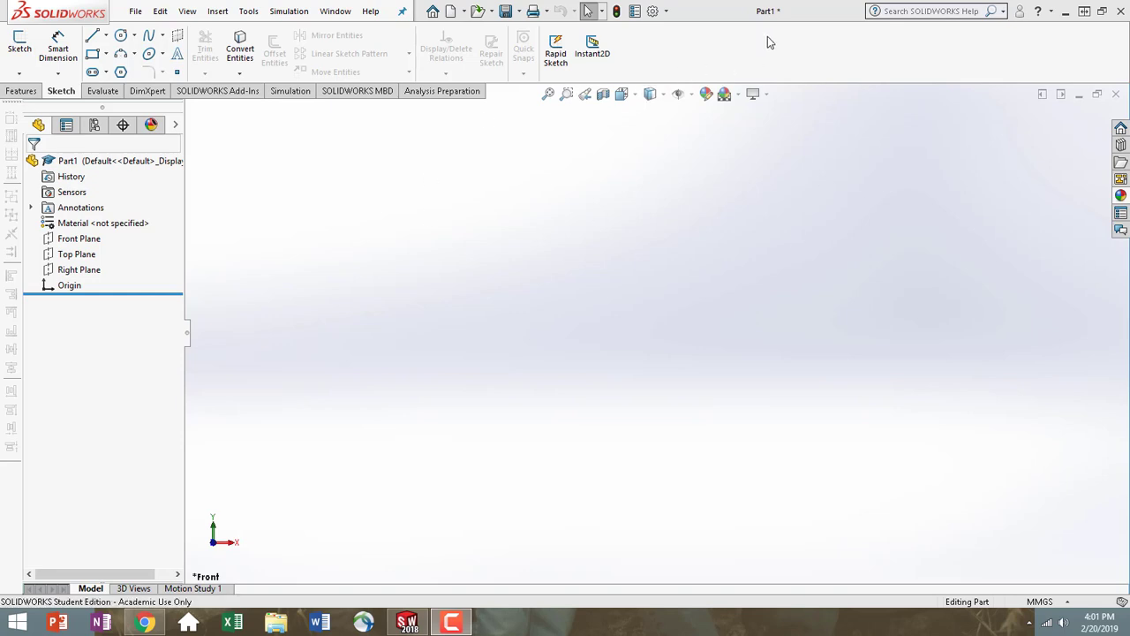
Step: Keep the document units at MMGS (millimeter, gram, second) and orient the view normal to the Front Plane
{"action": "left_click", "coordinate": [1051, 603]}
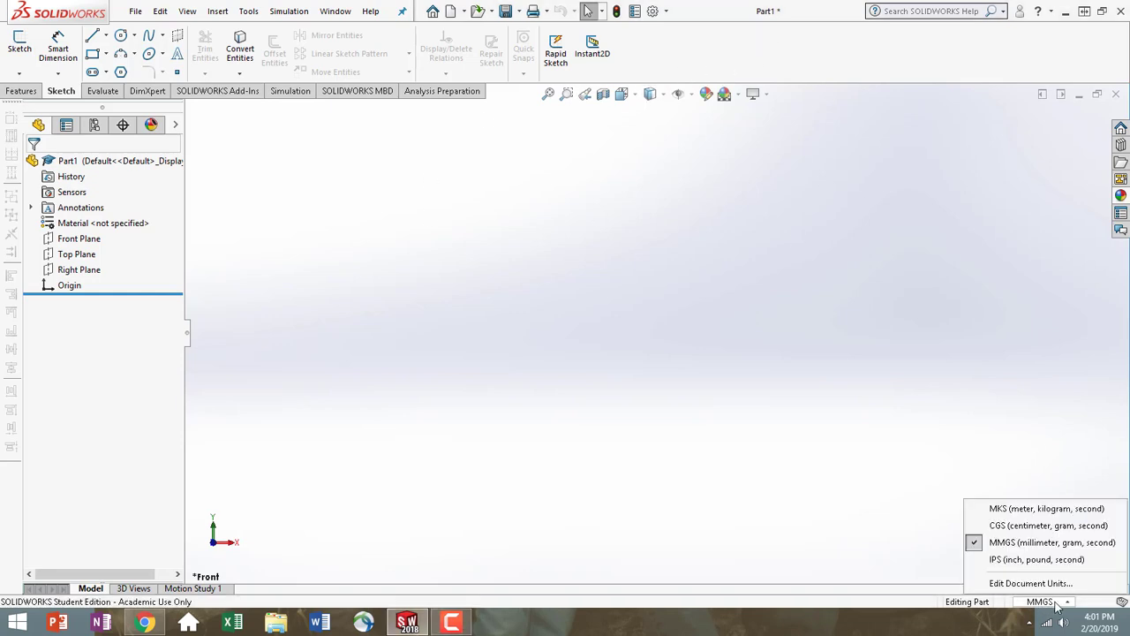
{"action": "left_click", "coordinate": [1045, 545]}
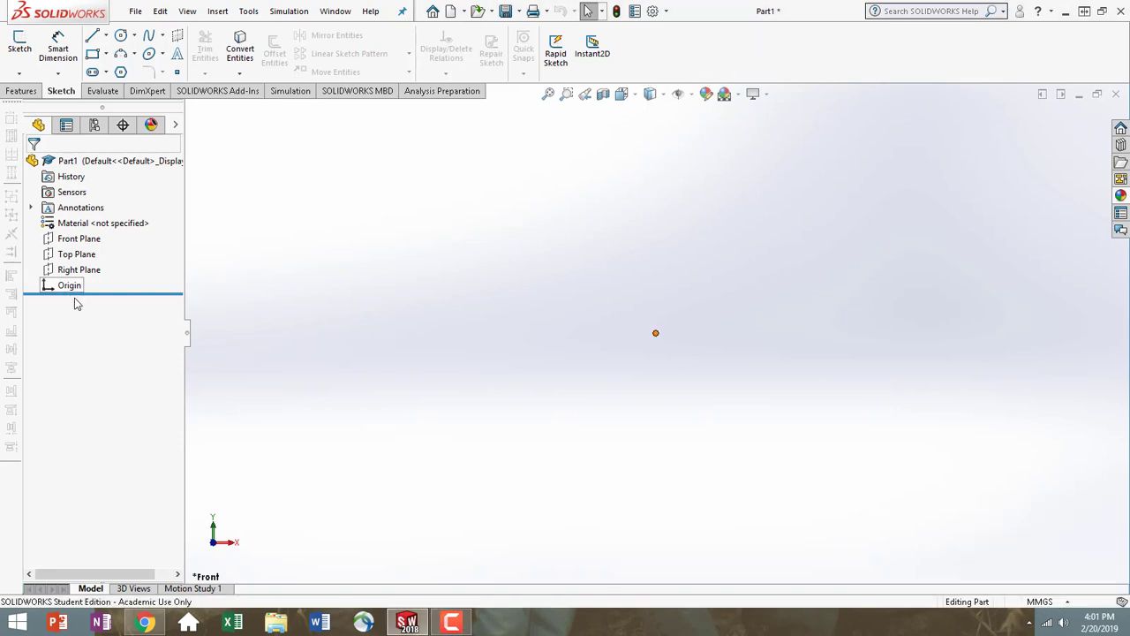
{"action": "left_click", "coordinate": [79, 239]}
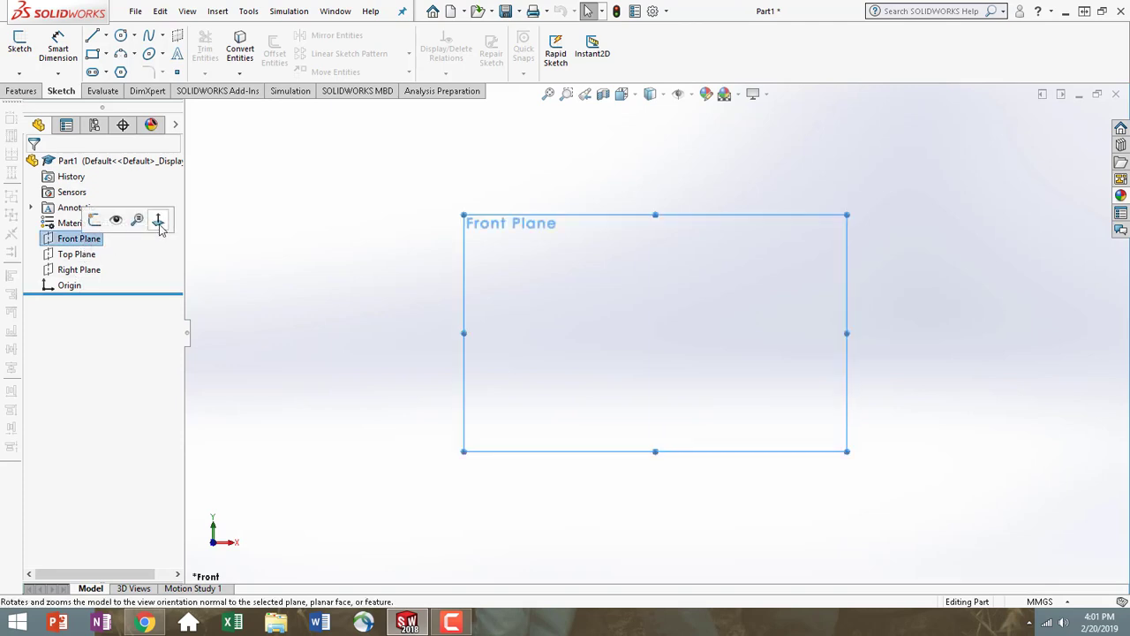
{"action": "left_click", "coordinate": [158, 220]}
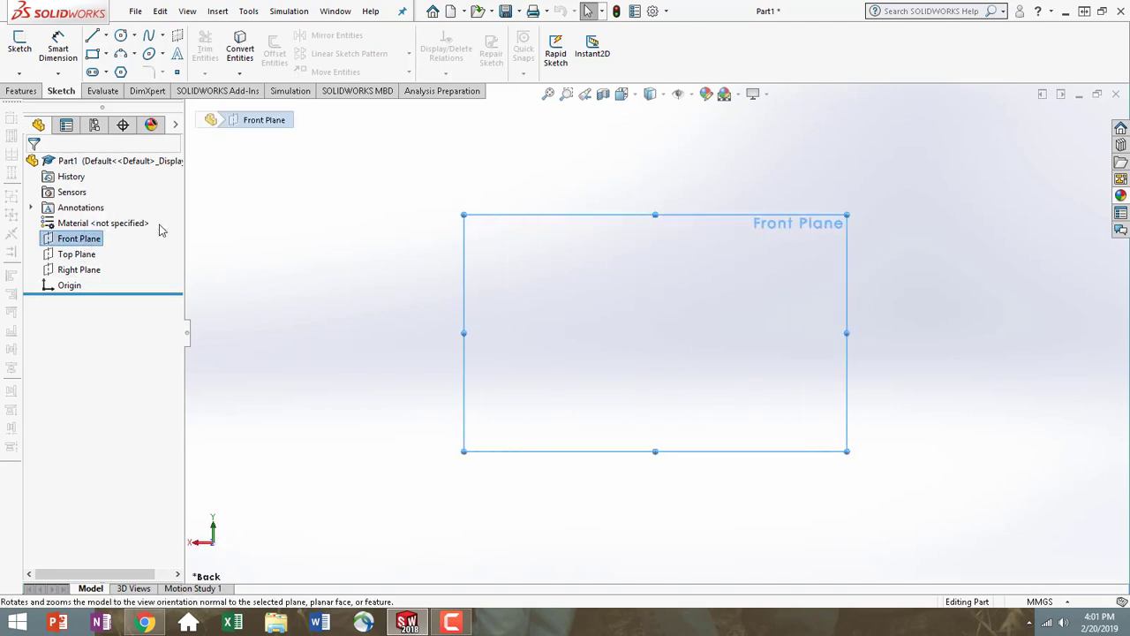
Step: Start a sketch on the Front Plane with a horizontal line about 72.5 mm long running in +X from the origin
{"action": "left_click", "coordinate": [93, 37]}
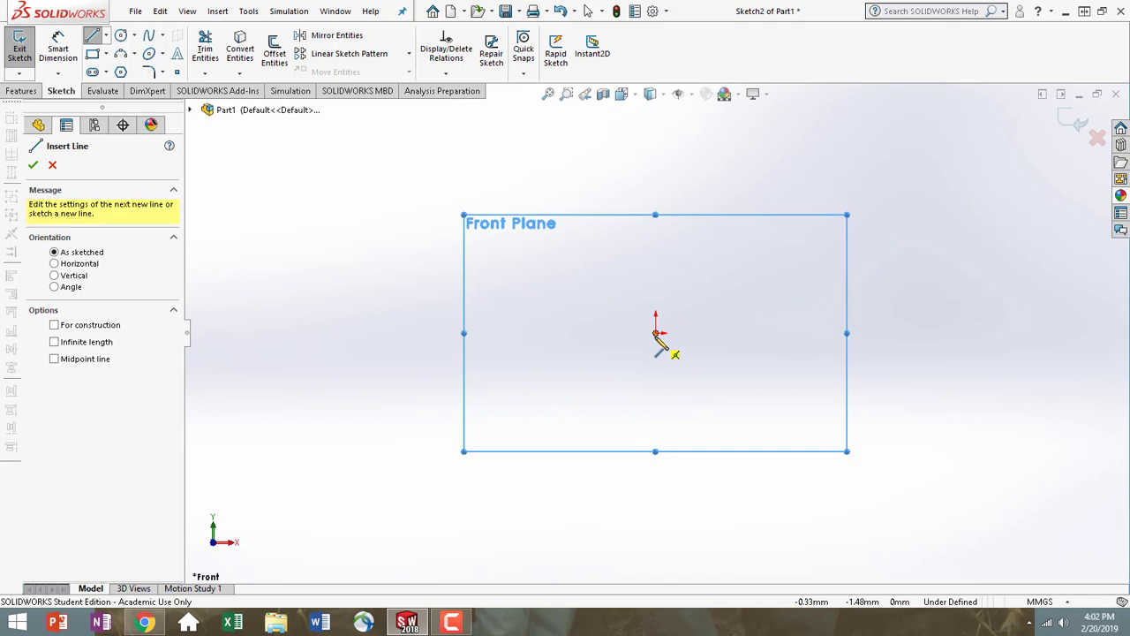
{"action": "left_click", "coordinate": [656, 333]}
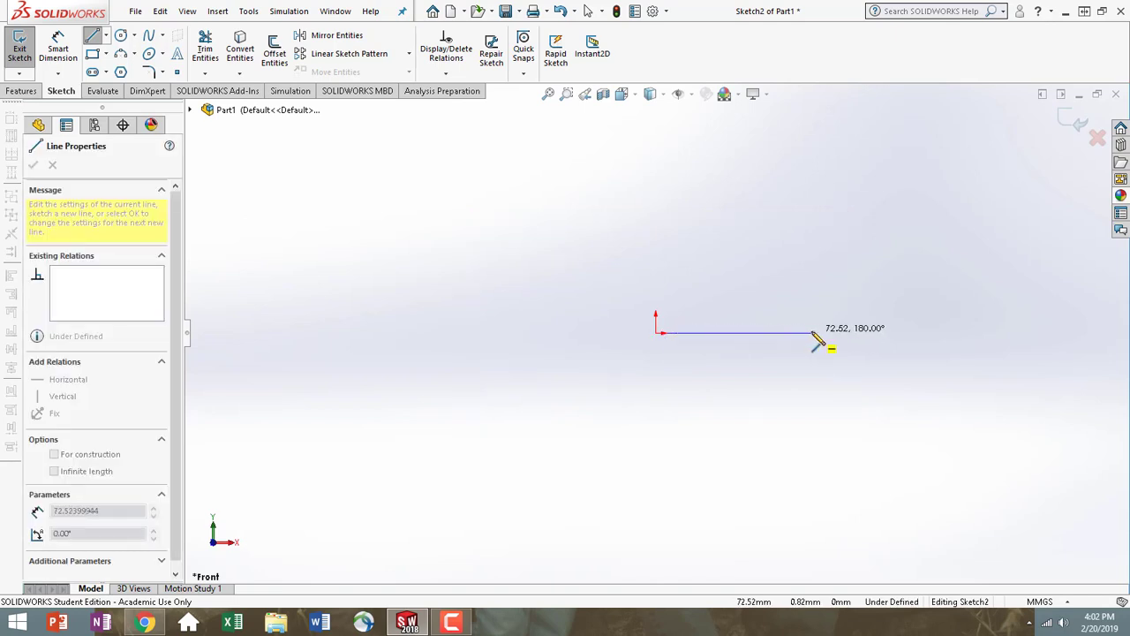
{"action": "left_click", "coordinate": [813, 334]}
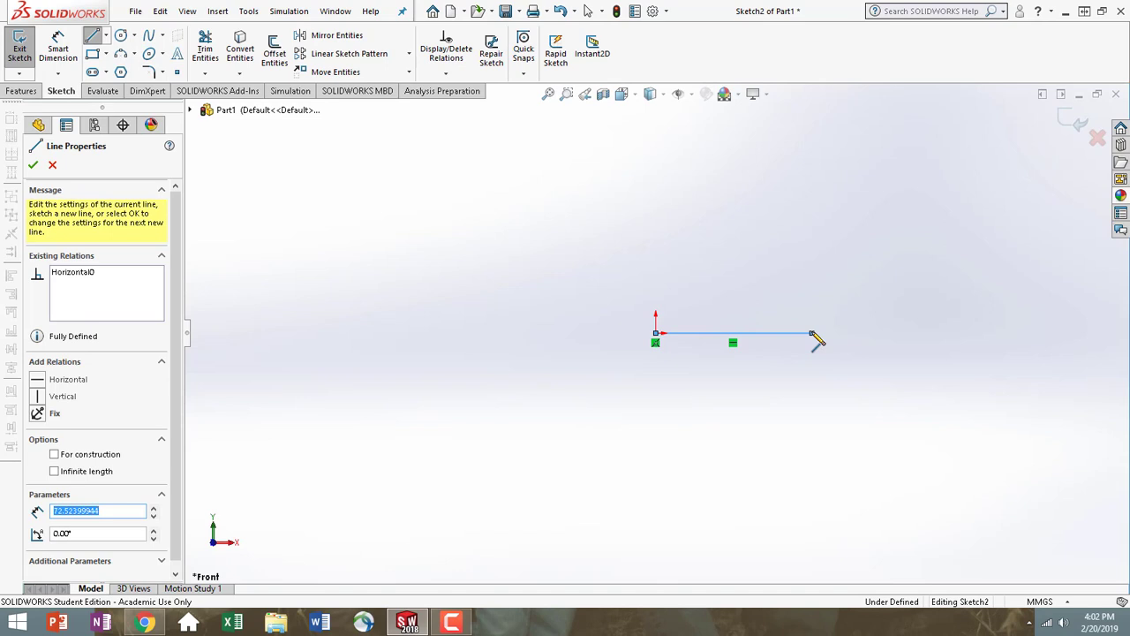
{"action": "key", "text": "Escape"}
Step: Sketch a steep line about 71.4 mm long from the origin at about 82 degrees above the horizontal line
{"action": "left_click", "coordinate": [91, 36]}
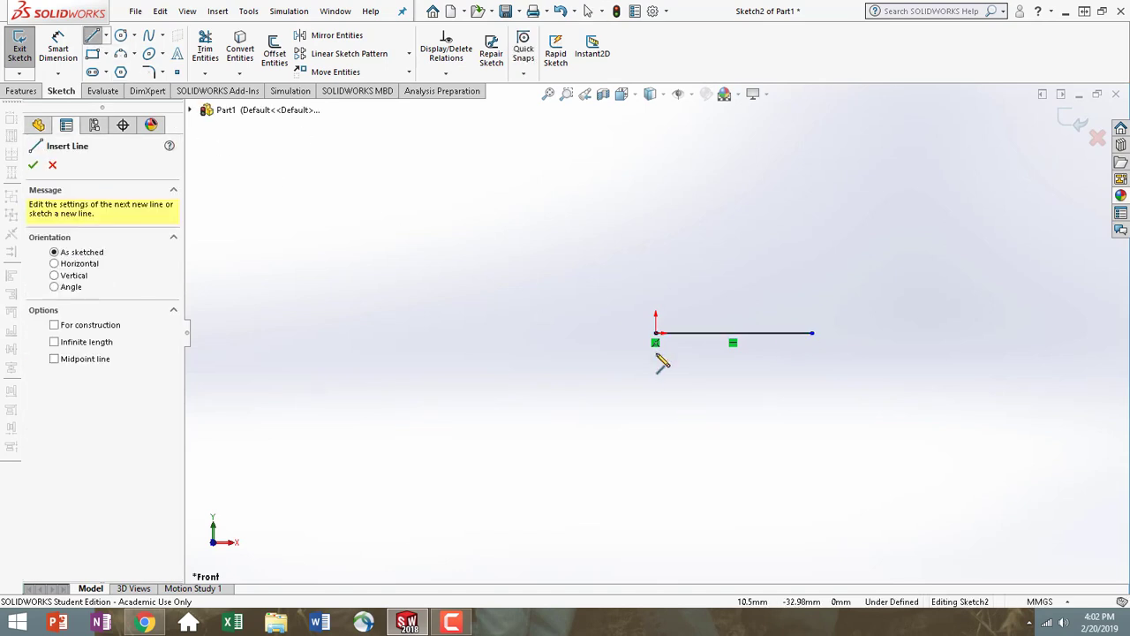
{"action": "left_click", "coordinate": [656, 334]}
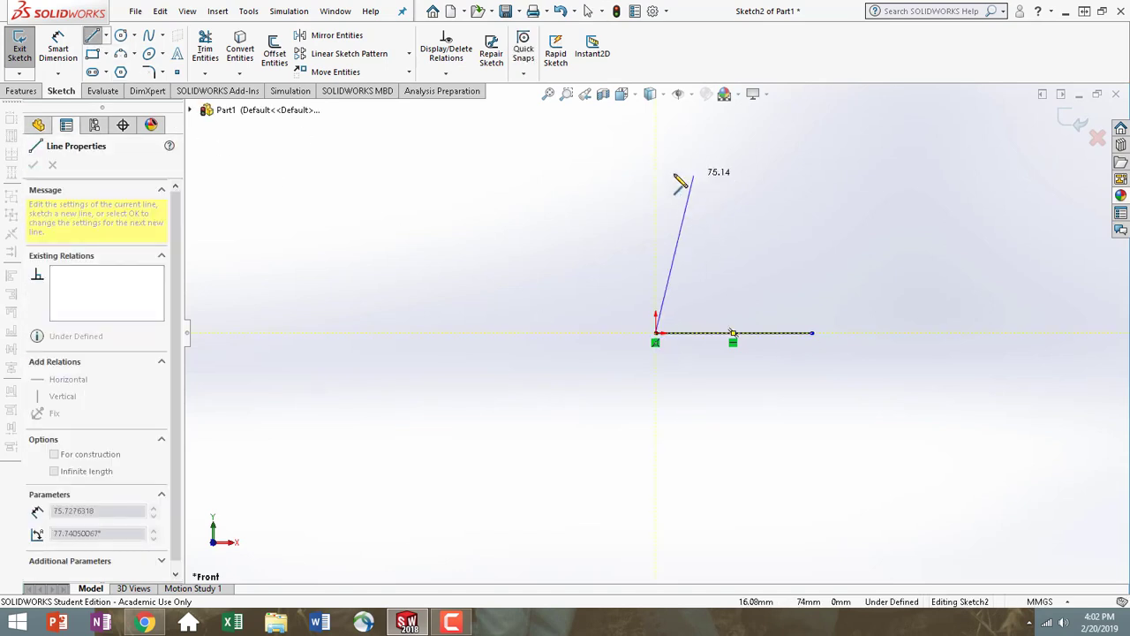
{"action": "left_click", "coordinate": [676, 181]}
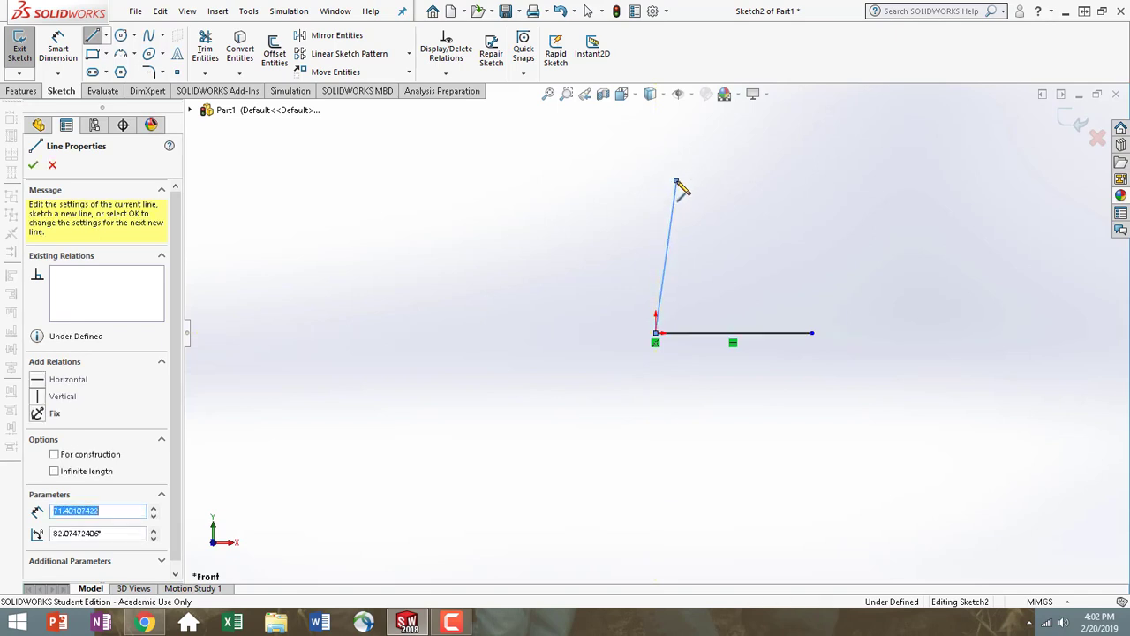
Step: Sketch a centerpoint arc around the origin, from the steep line's upper end to the horizontal line near its outer end
{"action": "left_click", "coordinate": [126, 55]}
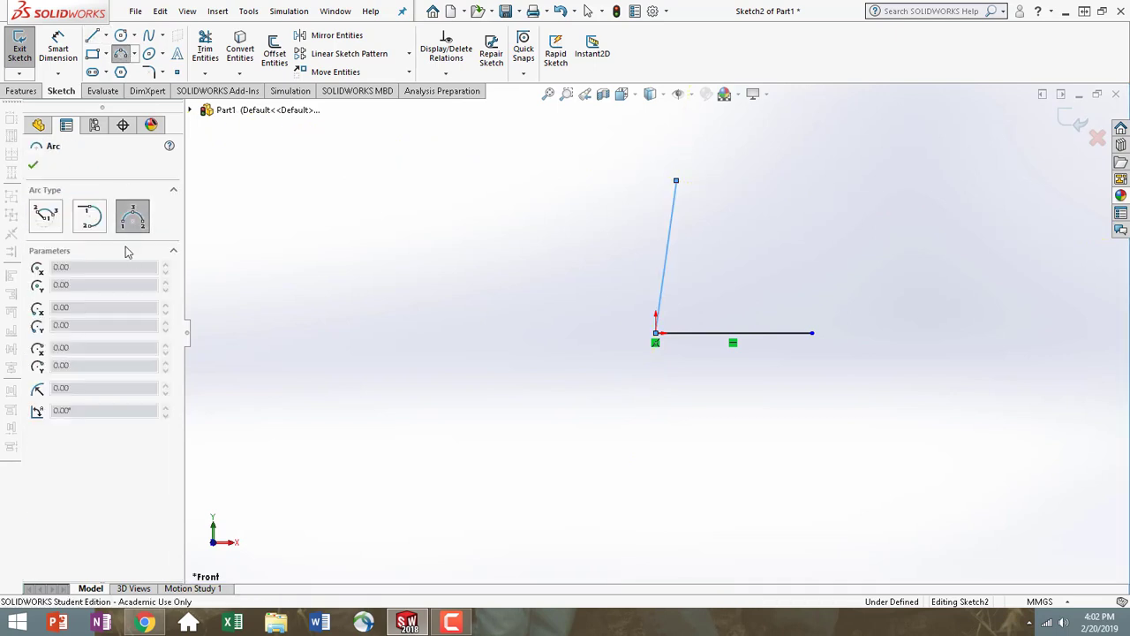
{"action": "left_click", "coordinate": [47, 218]}
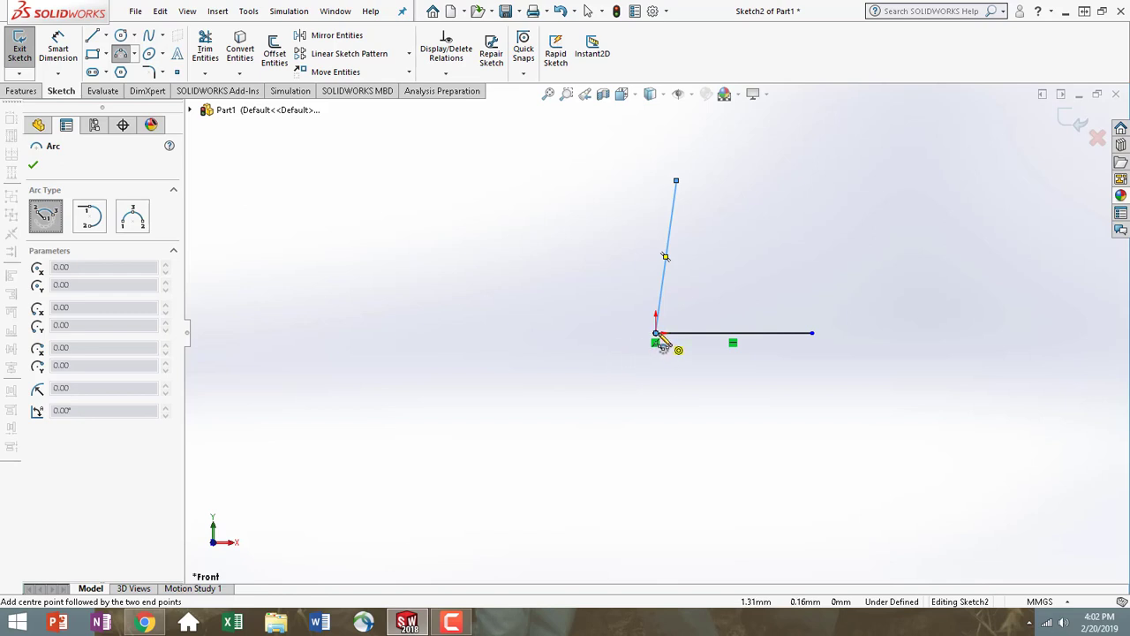
{"action": "left_click", "coordinate": [656, 334]}
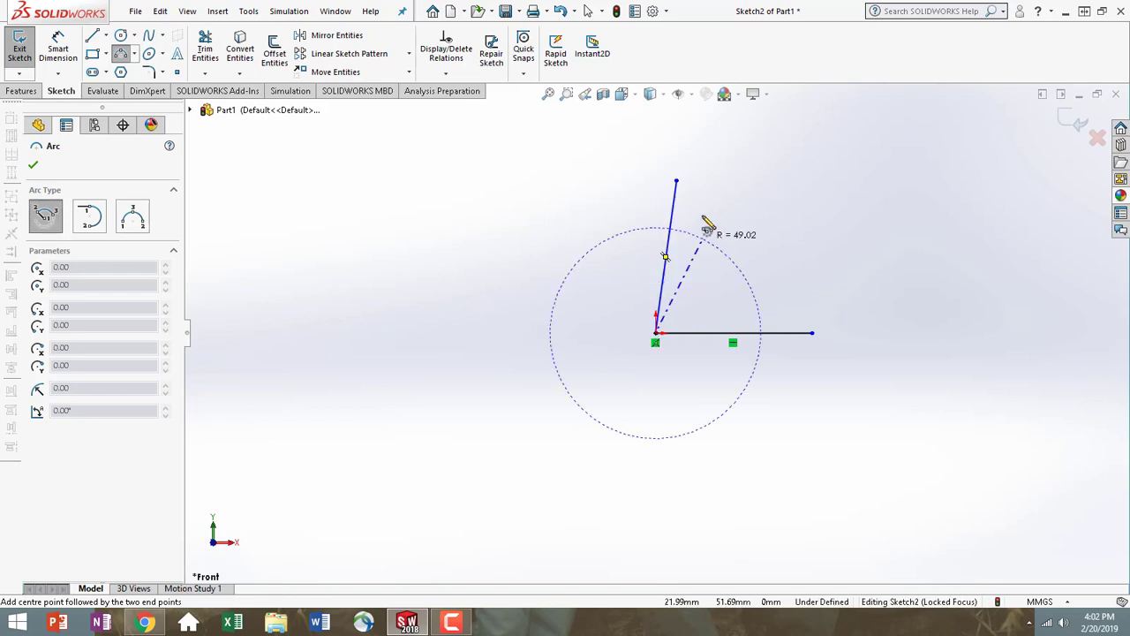
{"action": "left_click", "coordinate": [676, 181]}
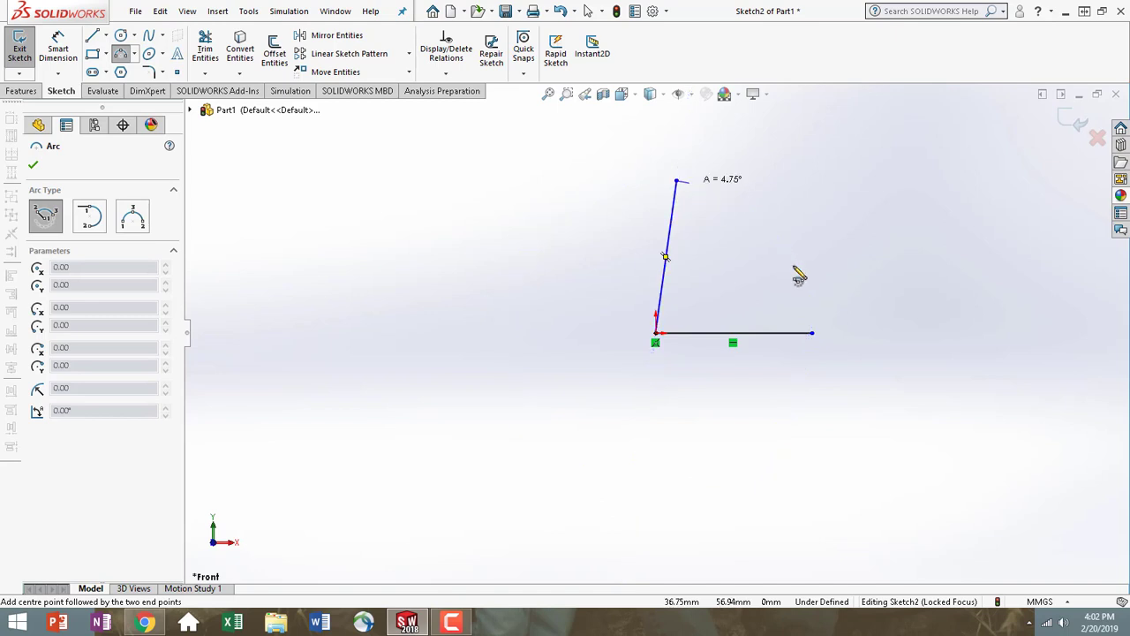
{"action": "left_click", "coordinate": [810, 333]}
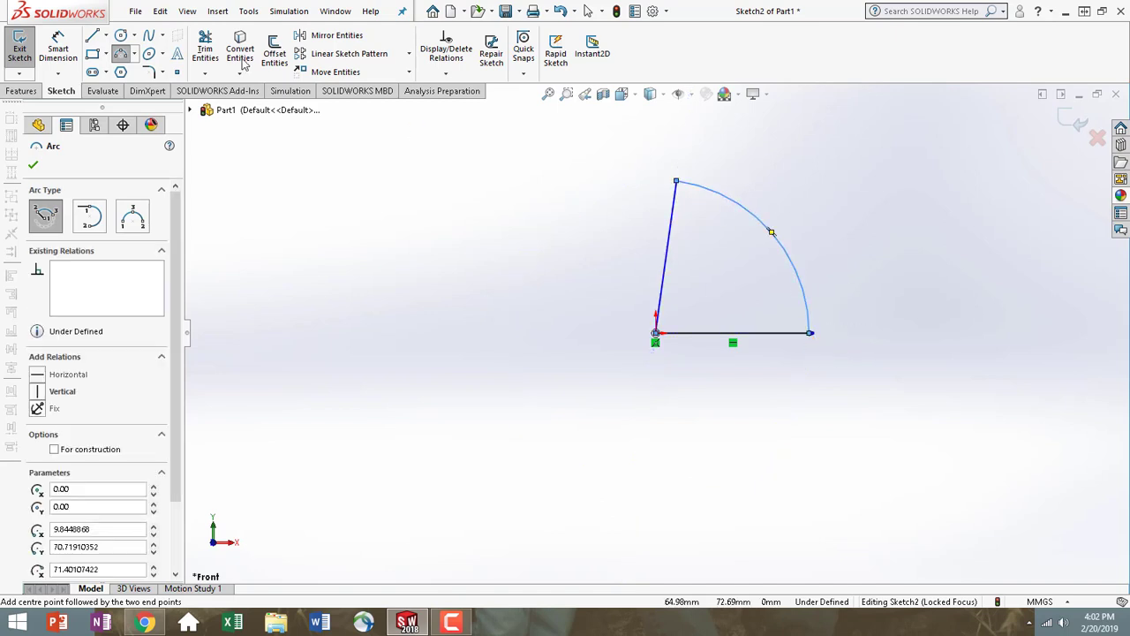
{"action": "left_click", "coordinate": [33, 164]}
Step: Merge the arc's lower endpoint with the outer end of the horizontal line to close the sector profile
{"action": "scroll", "coordinate": [839, 344], "scroll_direction": "down", "scroll_amount": 3}
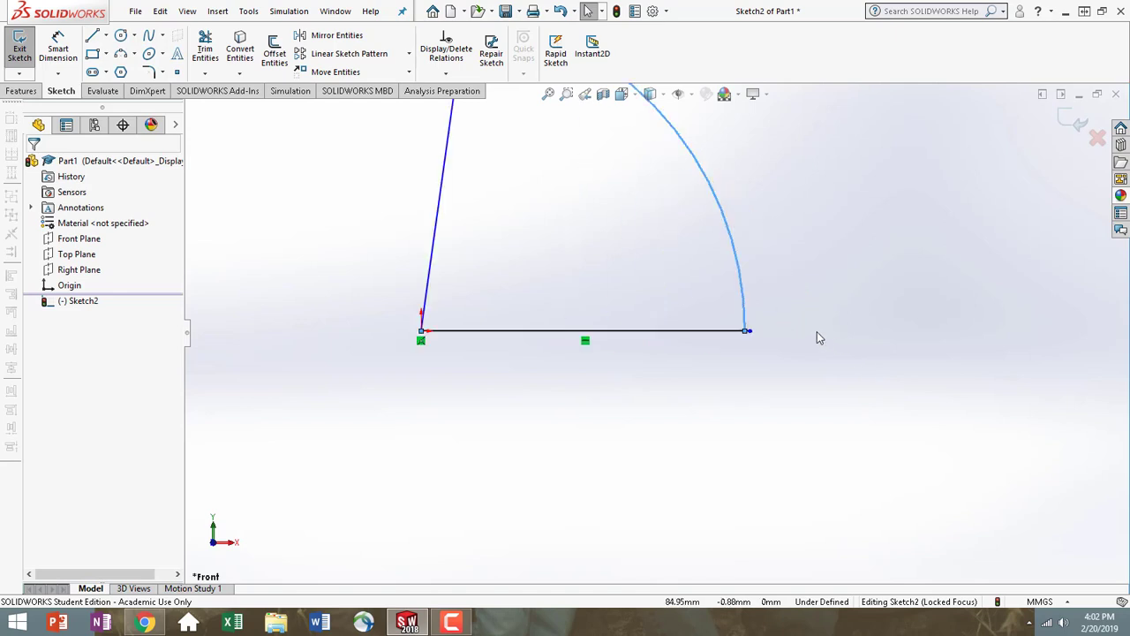
{"action": "scroll", "coordinate": [778, 336], "scroll_direction": "down", "scroll_amount": 3}
{"action": "left_click", "coordinate": [651, 330]}
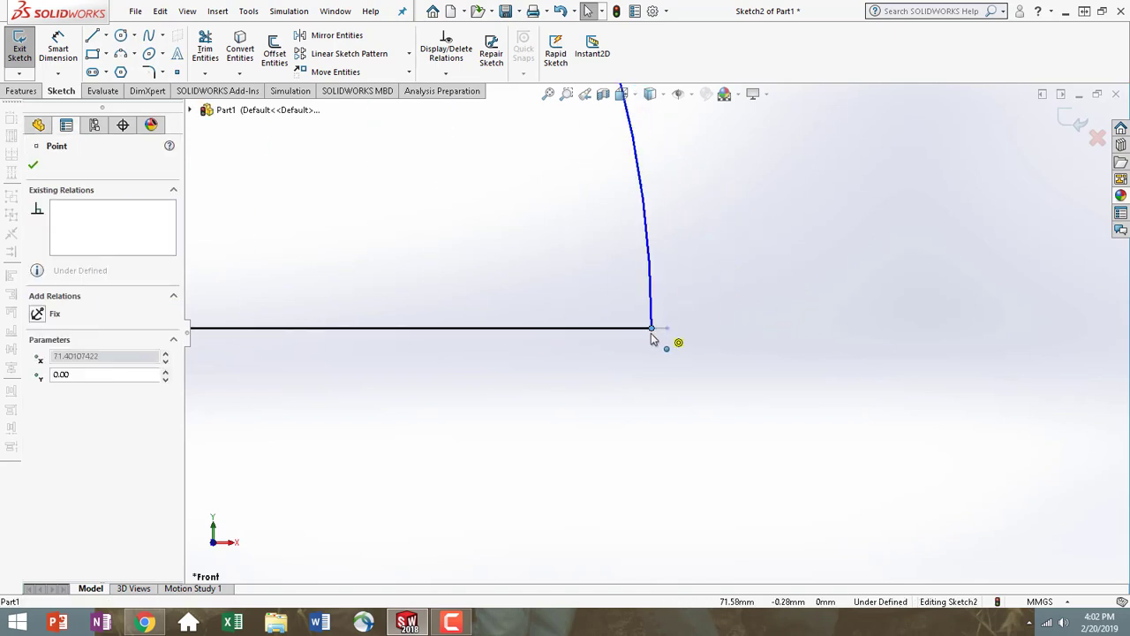
{"action": "left_click_drag", "start_coordinate": [651, 333], "coordinate": [652, 332]}
{"action": "left_click", "coordinate": [653, 330]}
{"action": "left_click", "coordinate": [657, 353]}
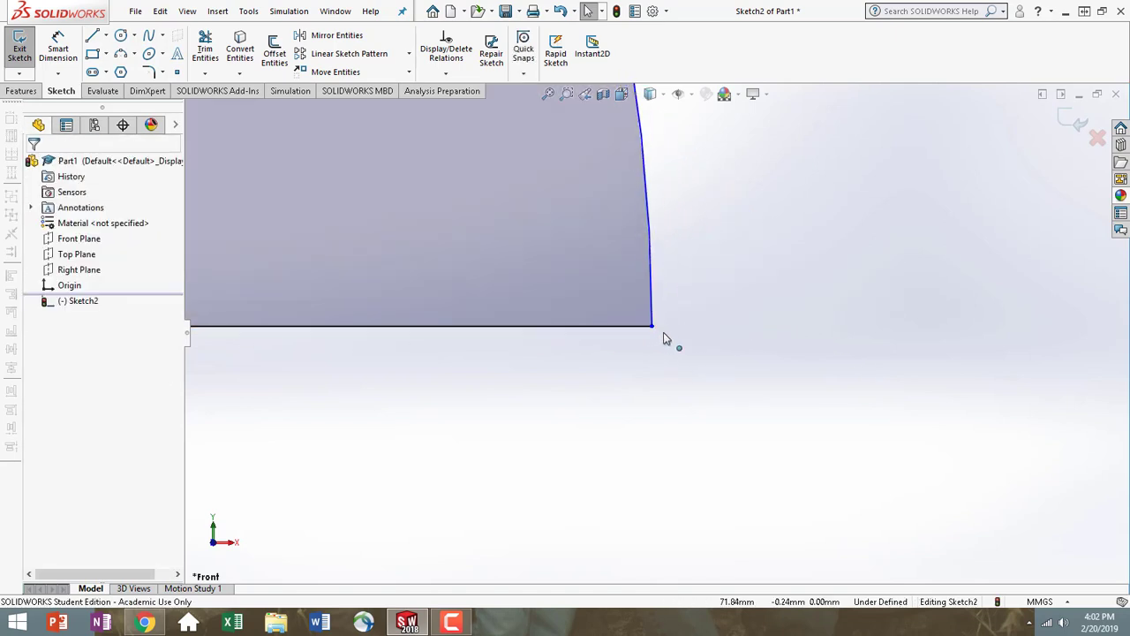
Step: Sketch three separate circles with radii of about 6 to 7 mm inside the sector, descending from the steep line toward the horizontal line
{"action": "scroll", "coordinate": [667, 334], "scroll_direction": "up", "scroll_amount": 5}
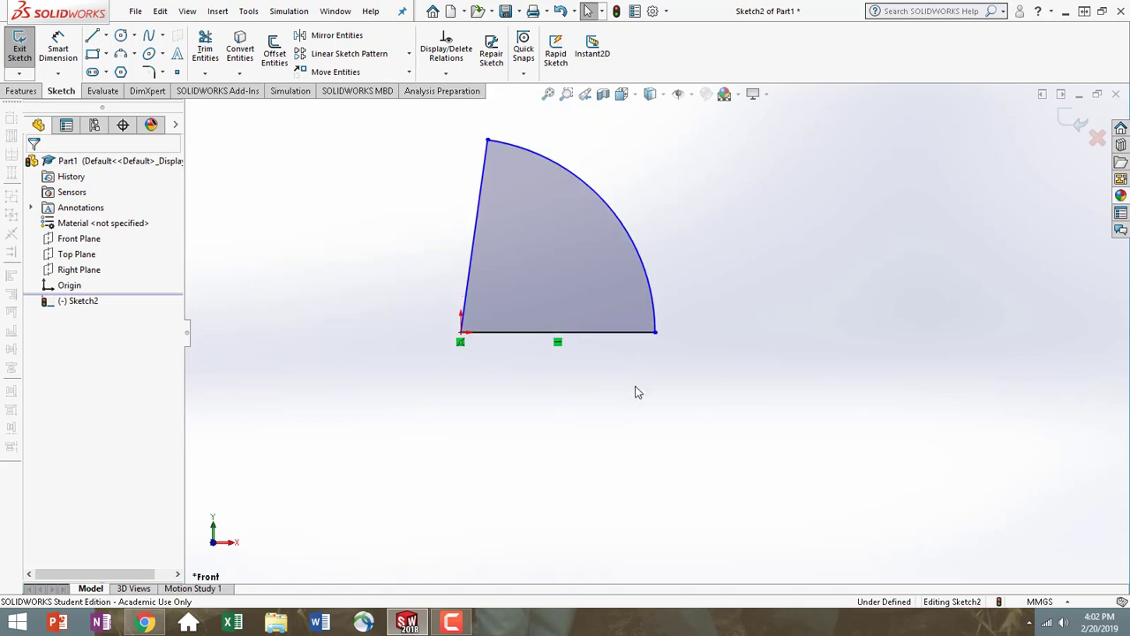
{"action": "key", "text": "f"}
{"action": "key", "text": "z"}
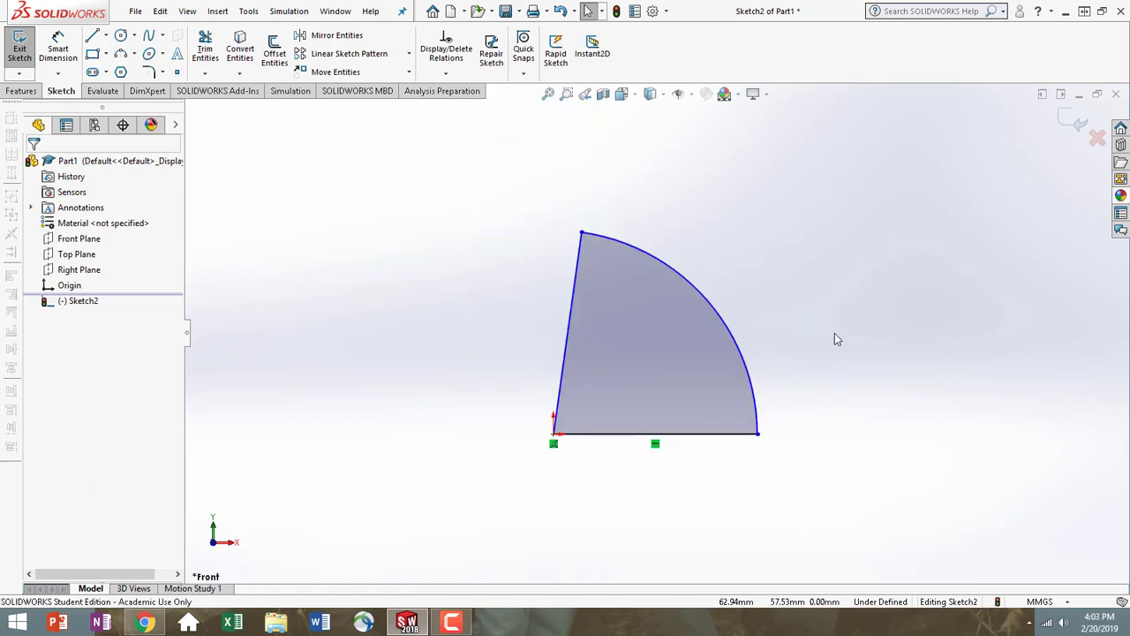
{"action": "left_click", "coordinate": [571, 366]}
{"action": "left_click", "coordinate": [258, 429]}
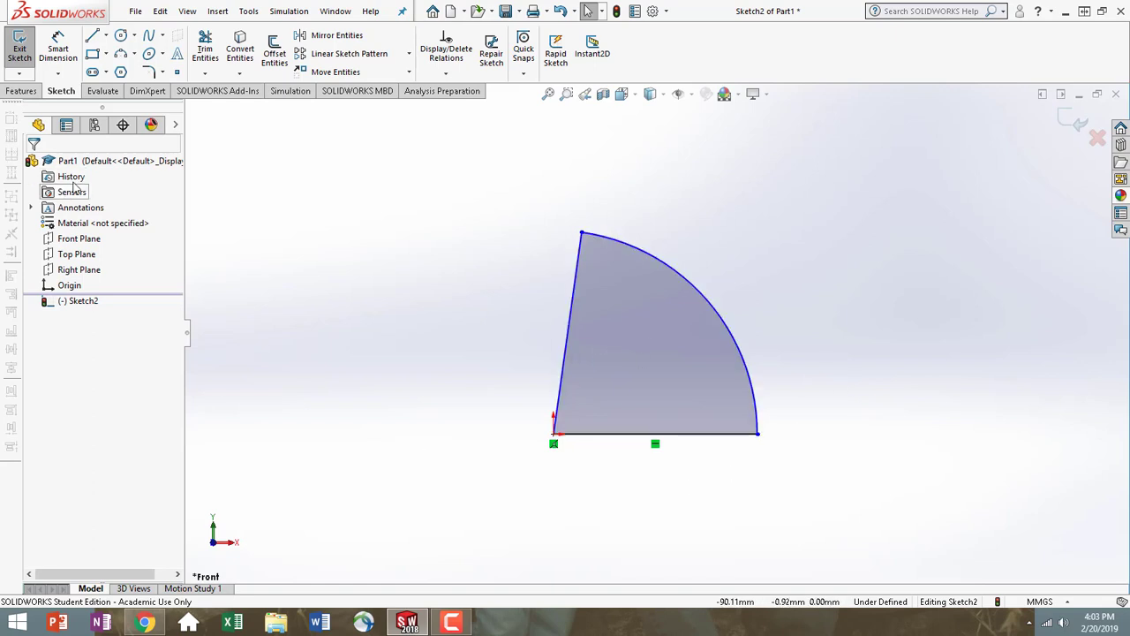
{"action": "left_click", "coordinate": [120, 35]}
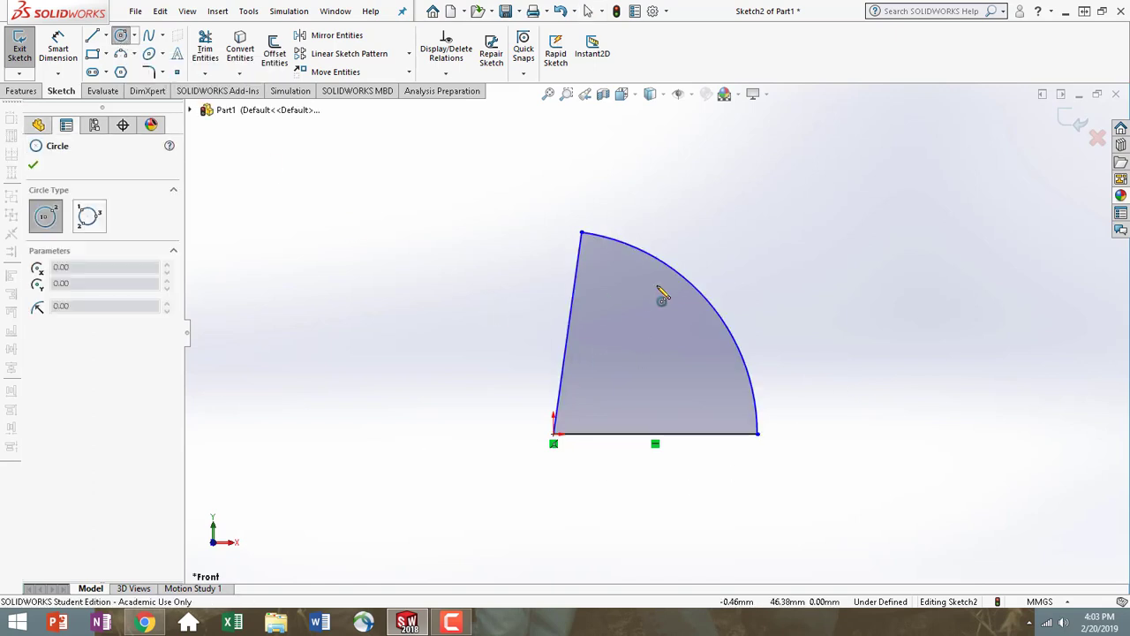
{"action": "left_click", "coordinate": [614, 294]}
{"action": "left_click", "coordinate": [630, 301]}
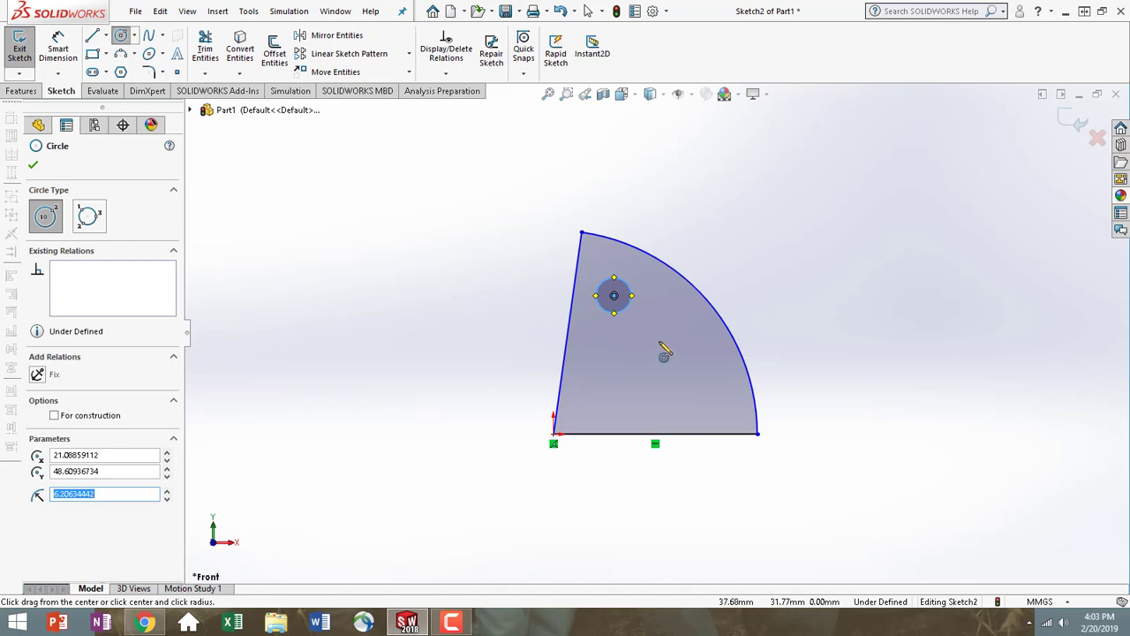
{"action": "left_click", "coordinate": [657, 337]}
{"action": "left_click", "coordinate": [671, 330]}
{"action": "left_click", "coordinate": [688, 394]}
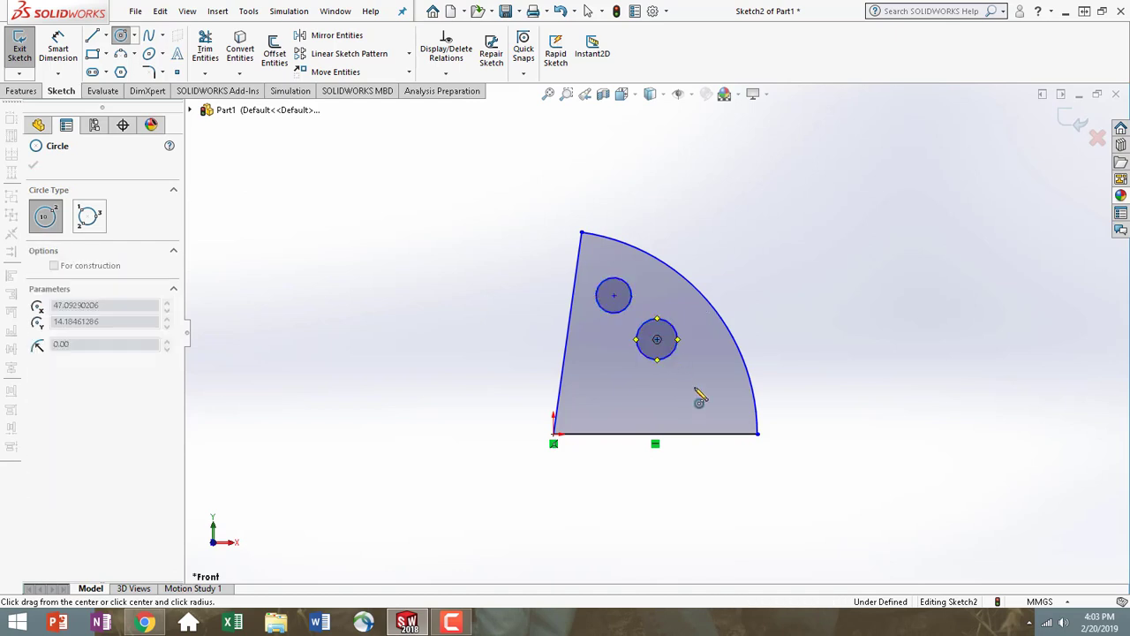
{"action": "left_click", "coordinate": [702, 381]}
Step: Sketch a centerline about 53 mm long from the origin to the center of the uppermost circle
{"action": "left_click", "coordinate": [105, 35]}
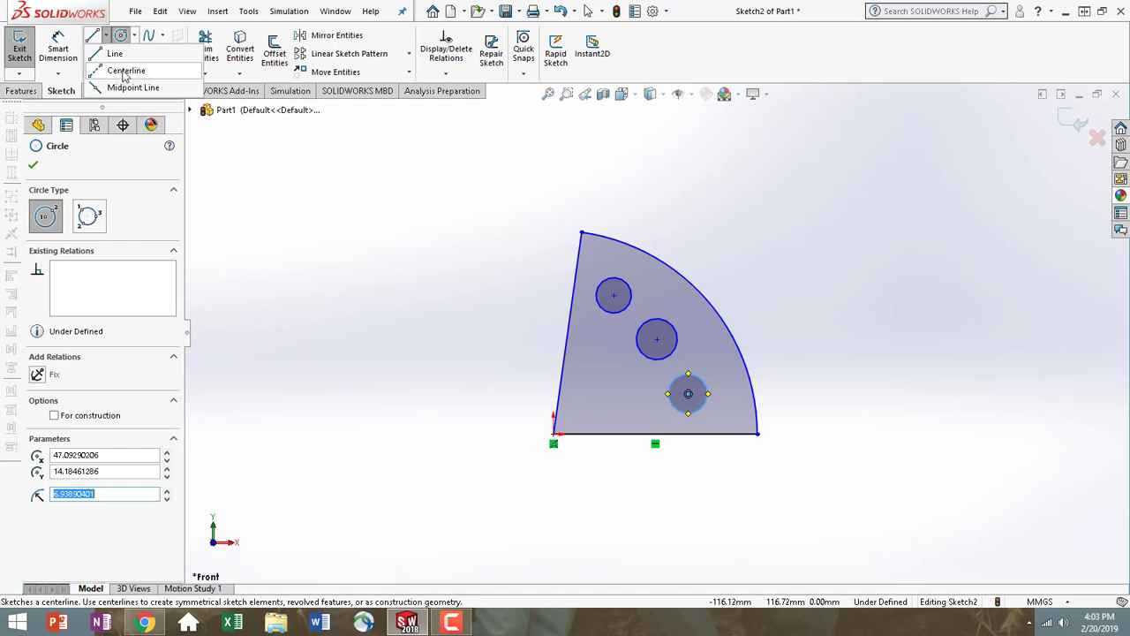
{"action": "left_click", "coordinate": [124, 72]}
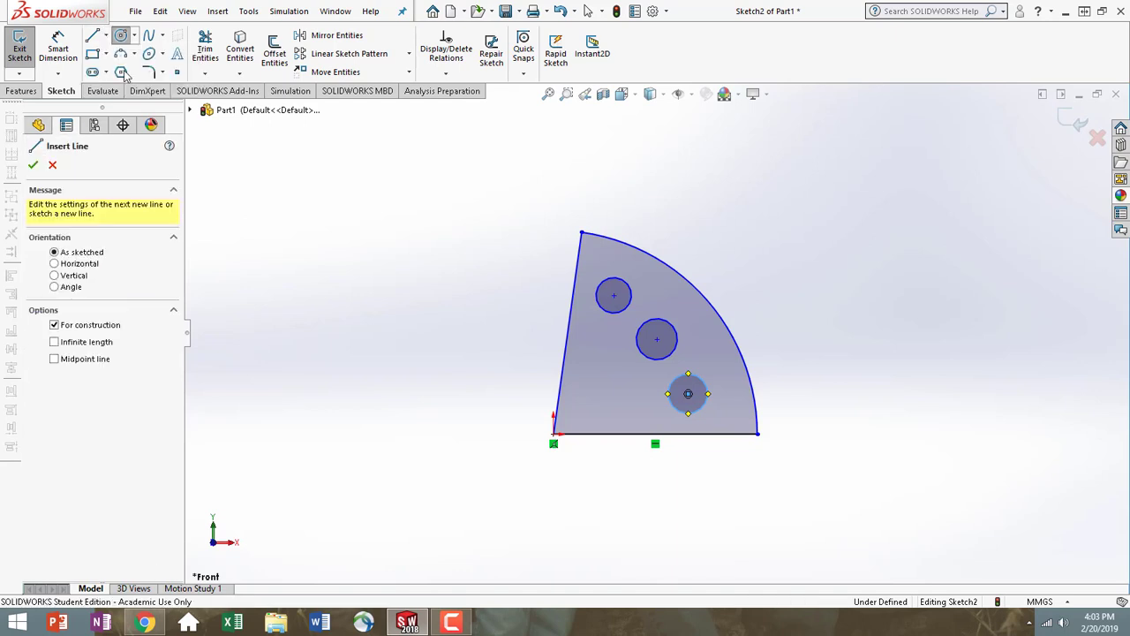
{"action": "left_click", "coordinate": [553, 434]}
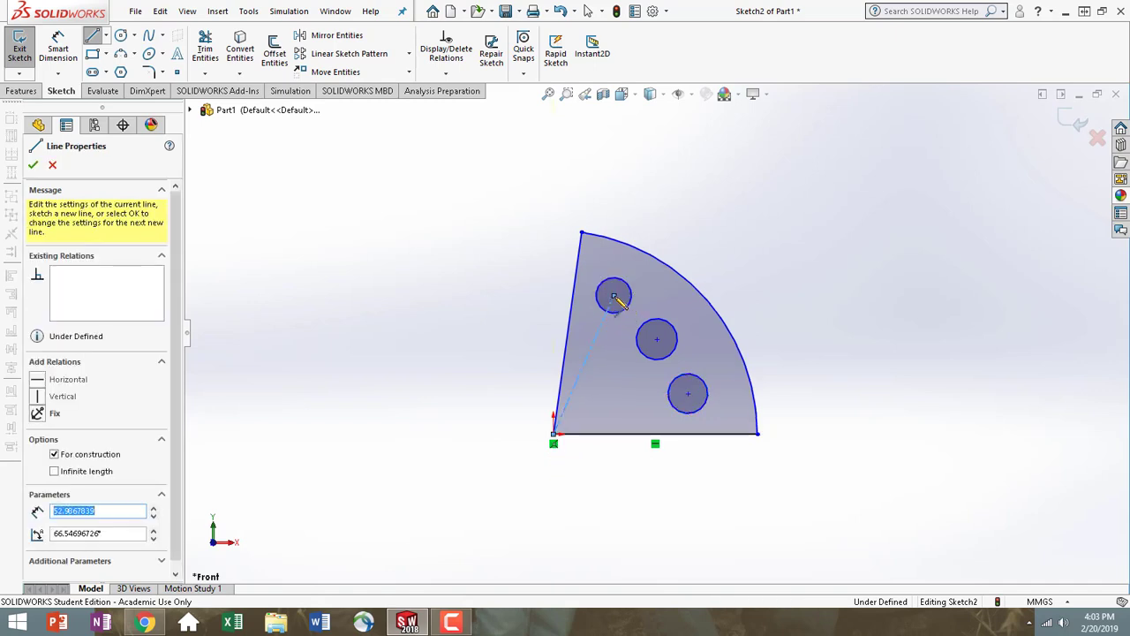
{"action": "key", "text": "Escape"}
Step: Sketch a centerline from the origin to the center of the middle circle
{"action": "left_click", "coordinate": [105, 35]}
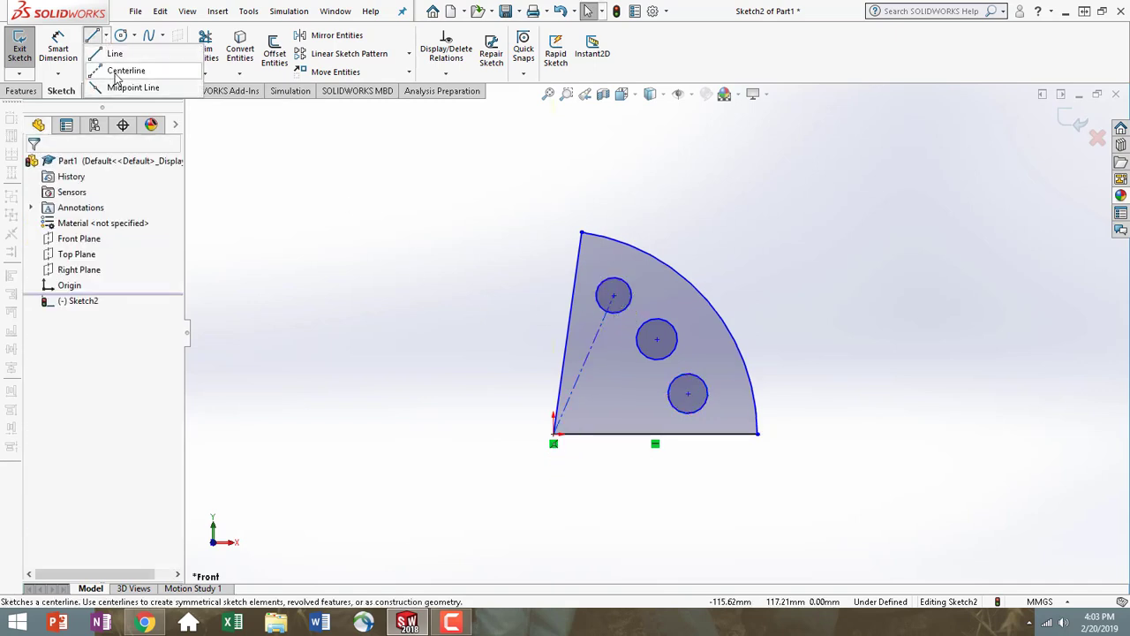
{"action": "left_click", "coordinate": [126, 70]}
{"action": "left_click", "coordinate": [554, 433]}
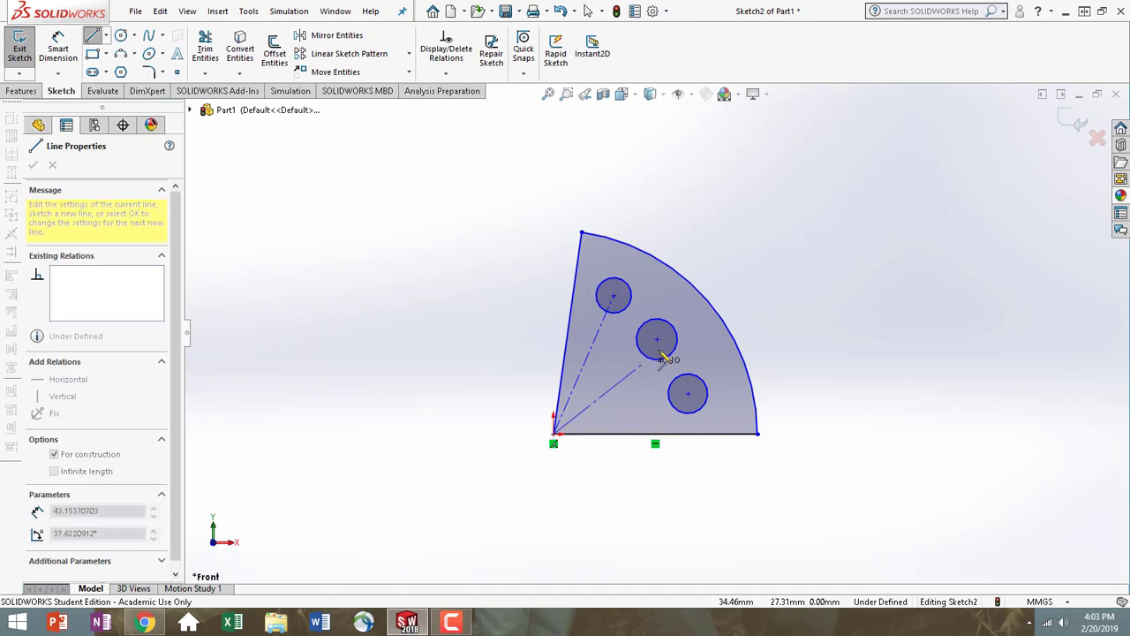
{"action": "left_click", "coordinate": [658, 339]}
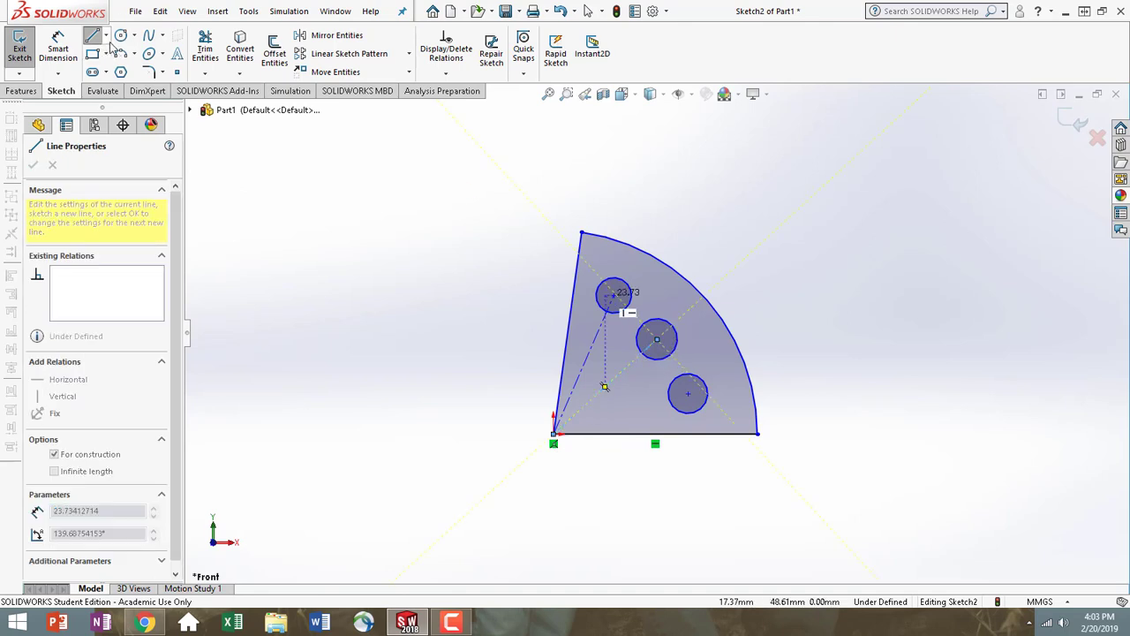
{"action": "key", "text": "Escape"}
Step: Sketch a centerline from the origin to the center of the lowest circle and end the line command
{"action": "left_click", "coordinate": [105, 35]}
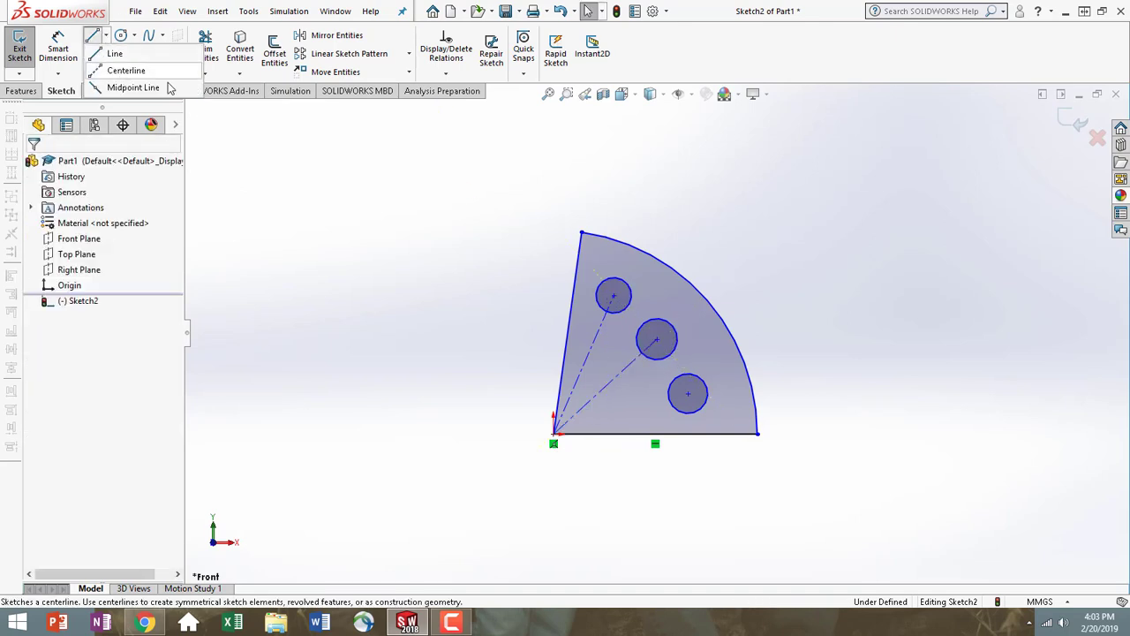
{"action": "left_click", "coordinate": [125, 71]}
{"action": "left_click", "coordinate": [554, 434]}
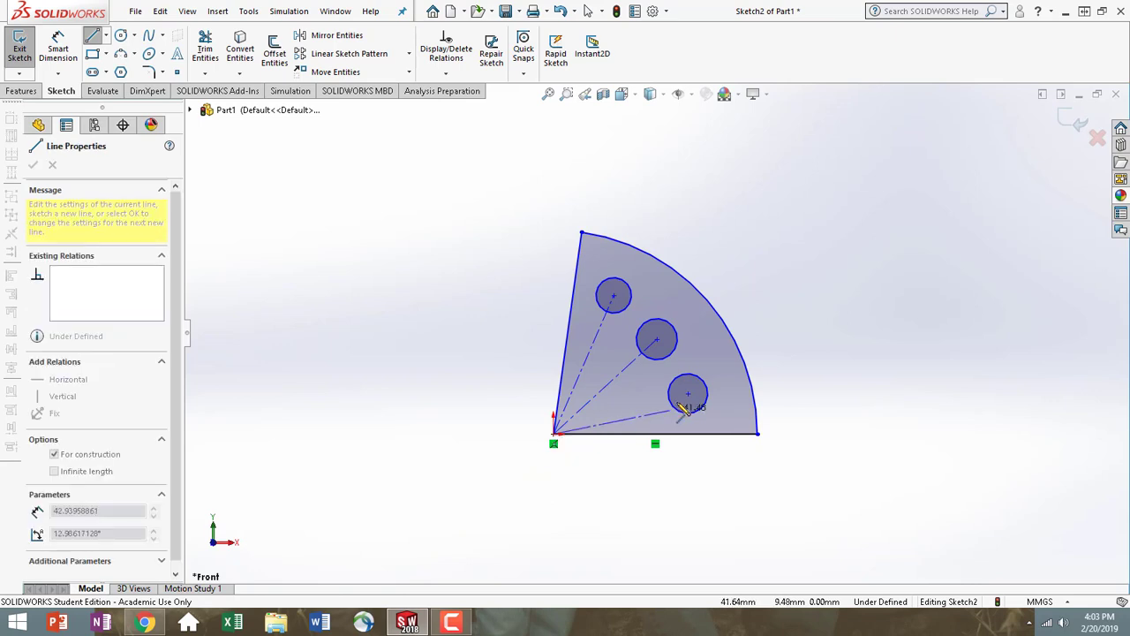
{"action": "left_click", "coordinate": [688, 394]}
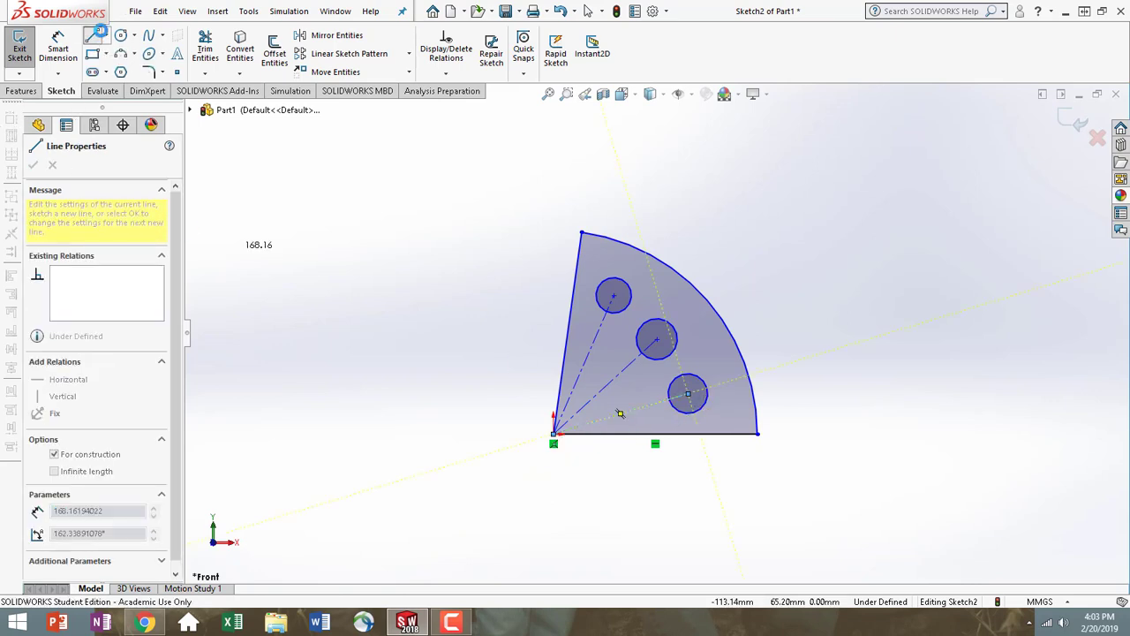
{"action": "key", "text": "Escape"}
{"action": "key", "text": "Escape"}
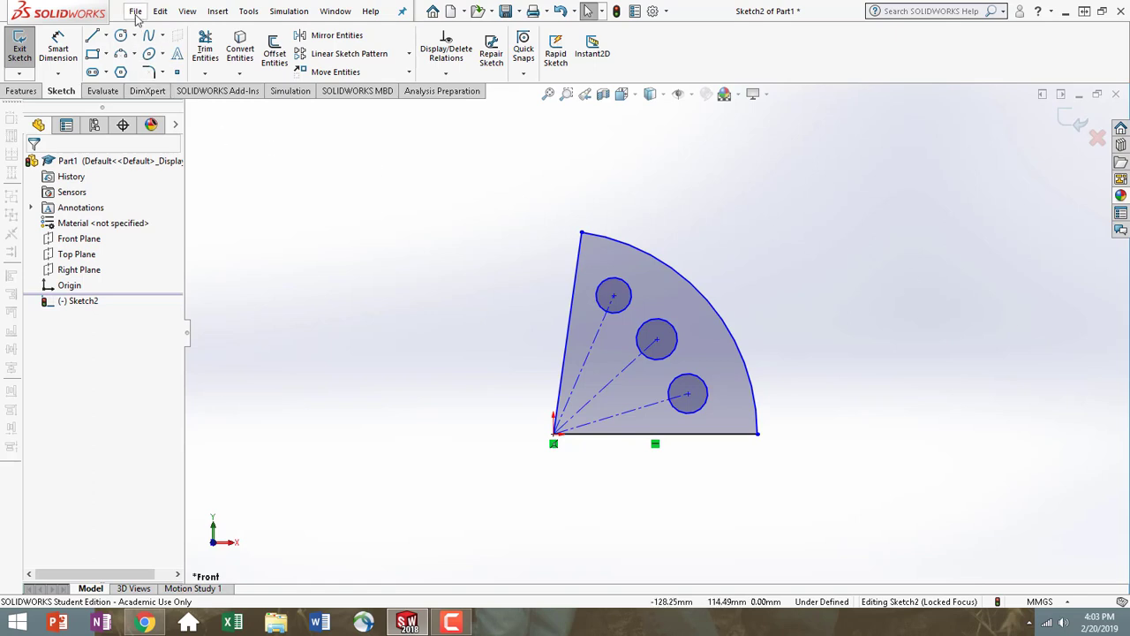
Step: Open the equations manager and add a global variable A1 equal to 90deg
{"action": "left_click", "coordinate": [248, 12]}
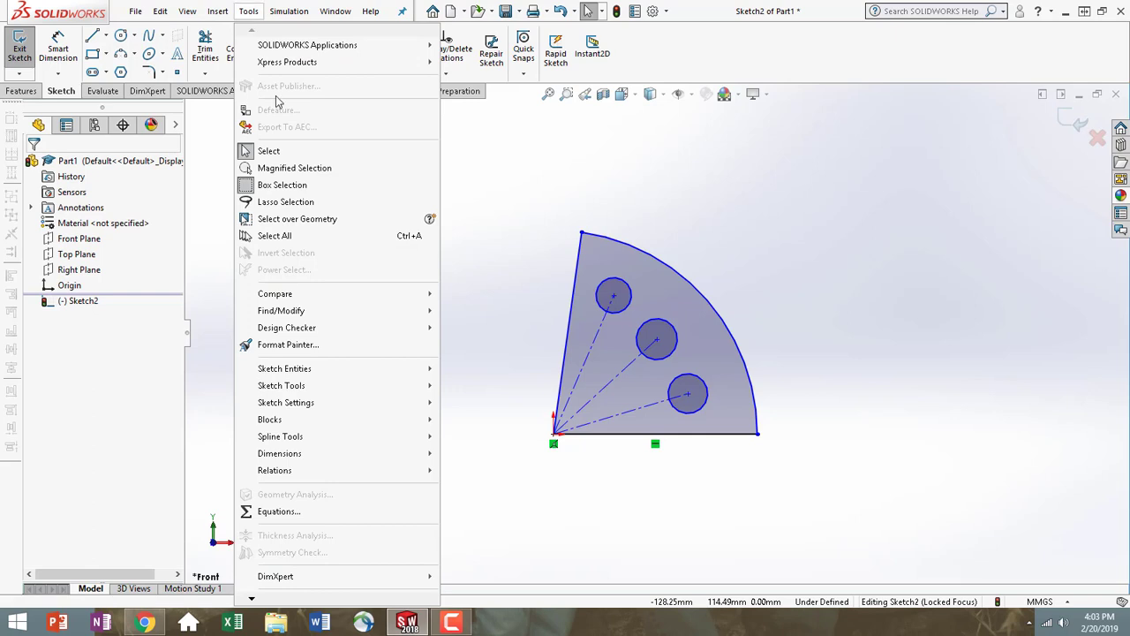
{"action": "left_click", "coordinate": [297, 512]}
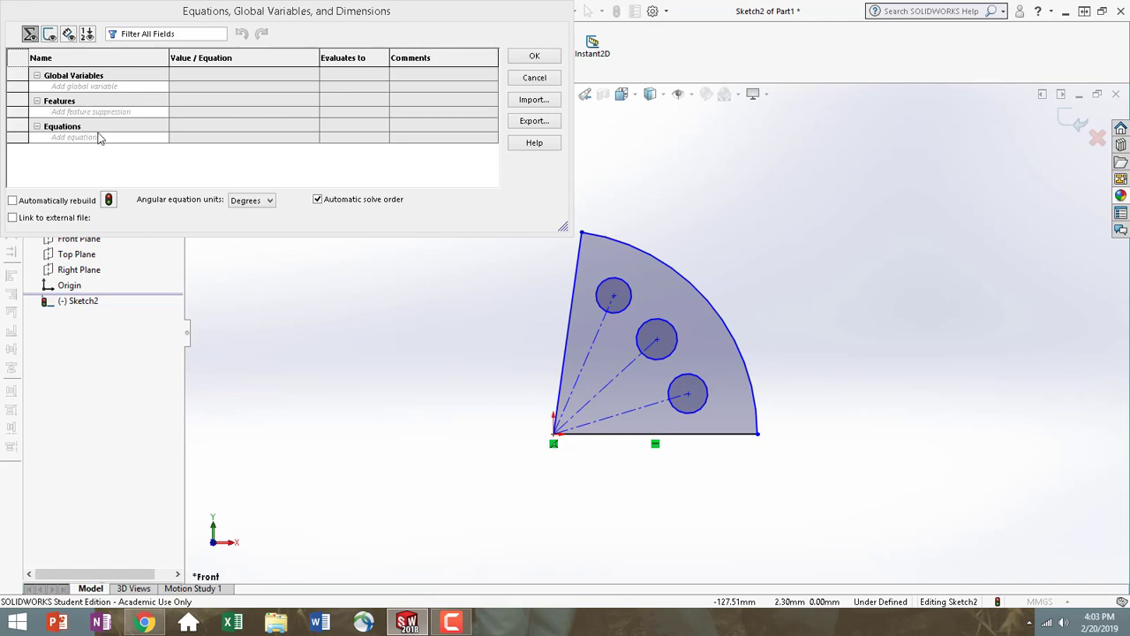
{"action": "left_click", "coordinate": [57, 87]}
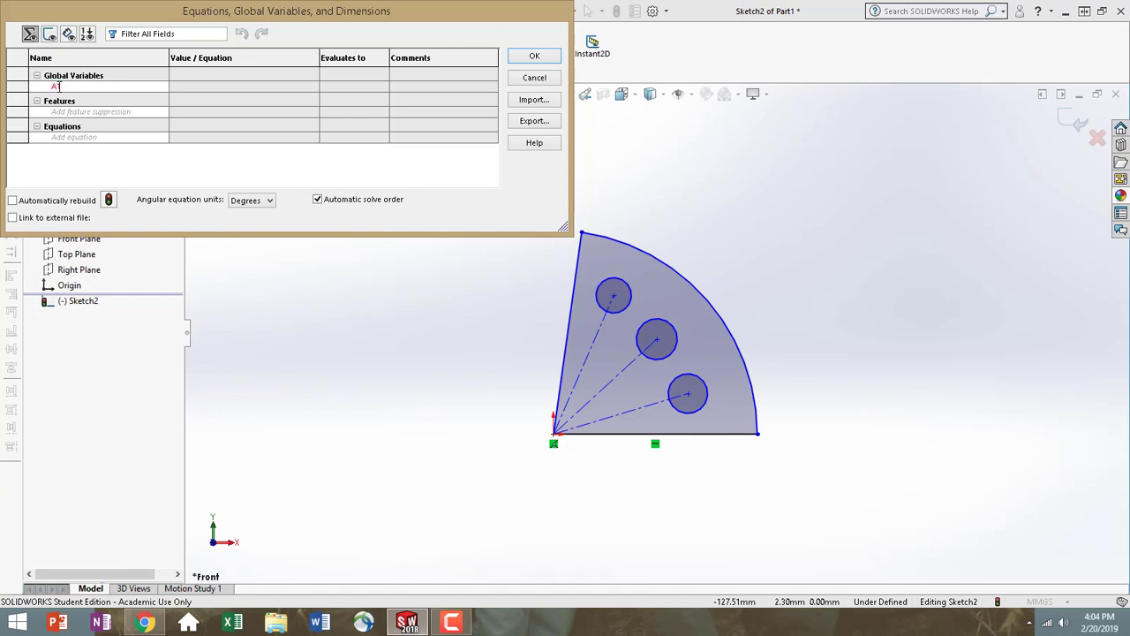
{"action": "key", "text": "Tab"}
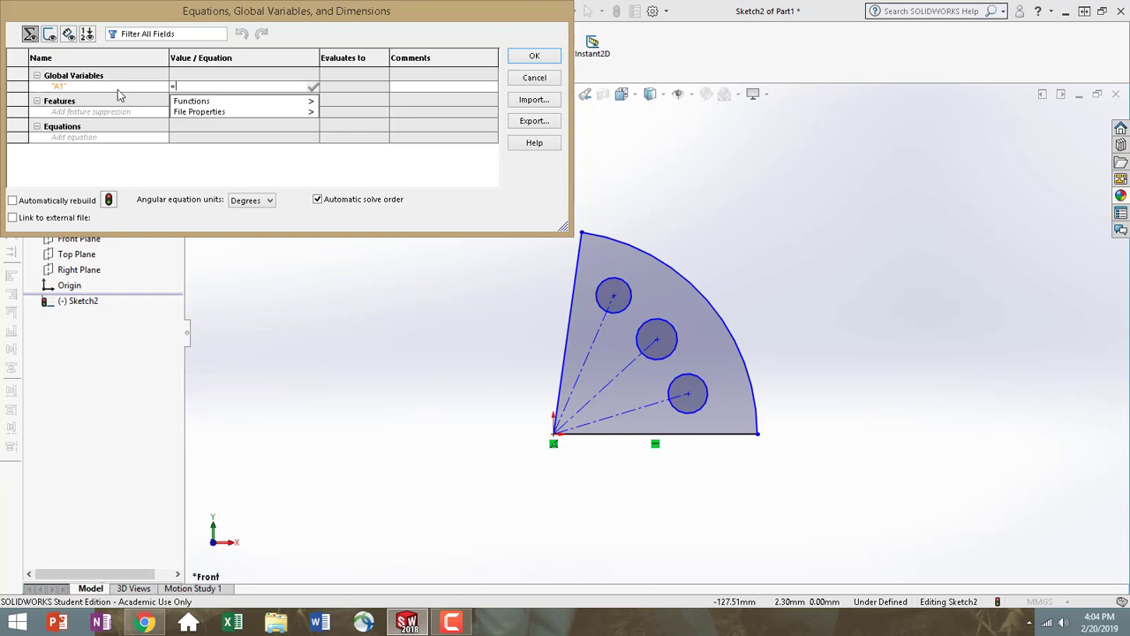
{"action": "type", "text": "90"}
{"action": "mouse_move", "coordinate": [192, 104]}
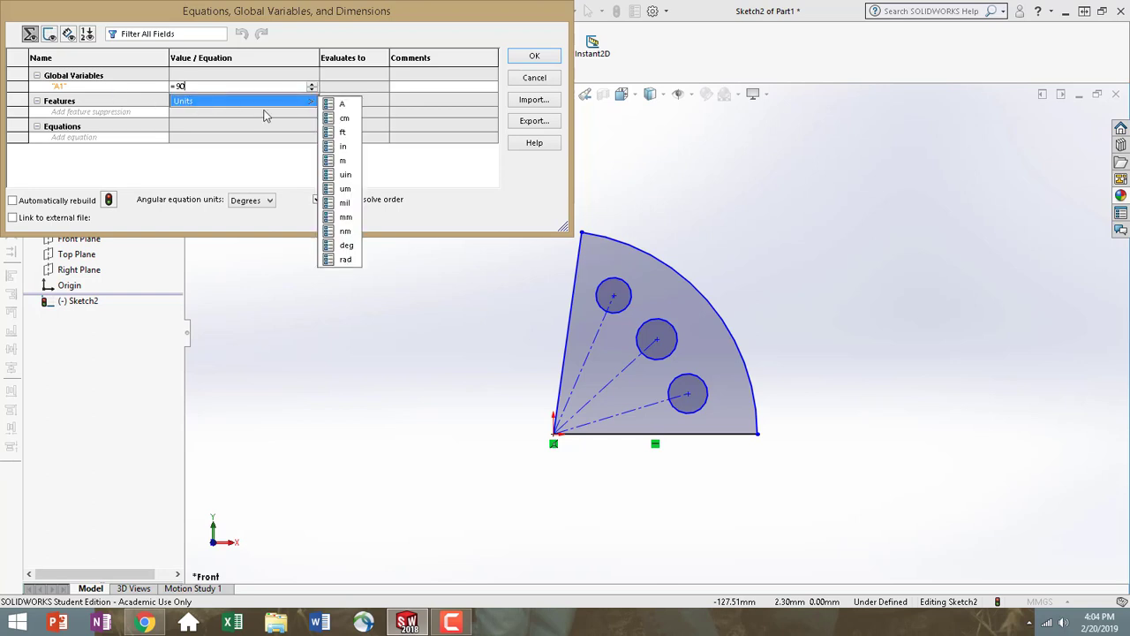
{"action": "left_click", "coordinate": [347, 246]}
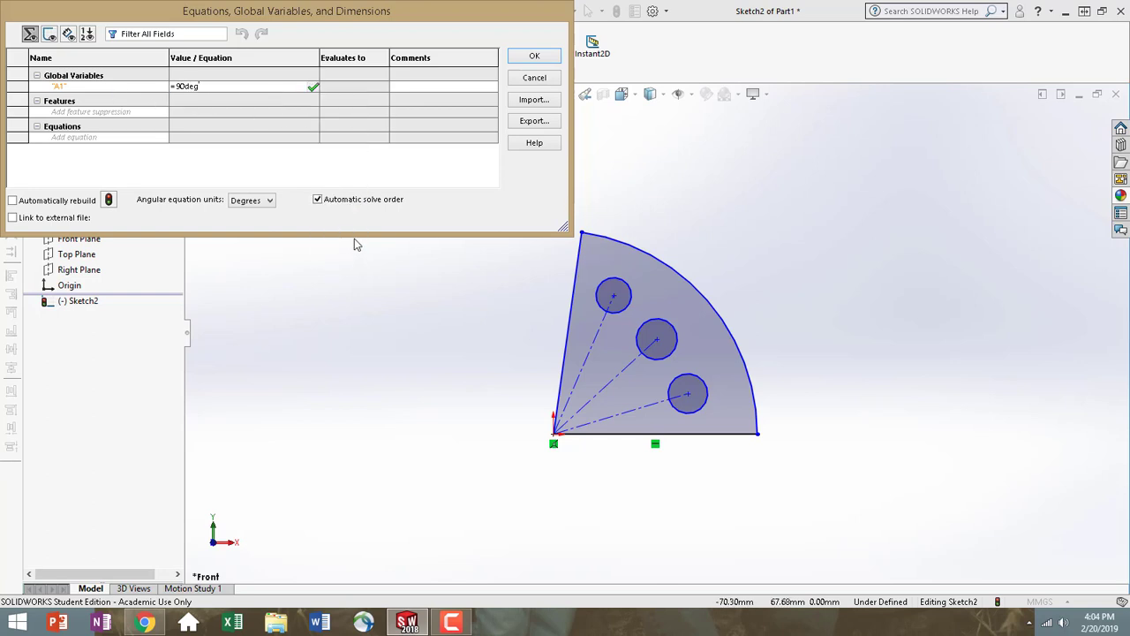
{"action": "key", "text": "Tab"}
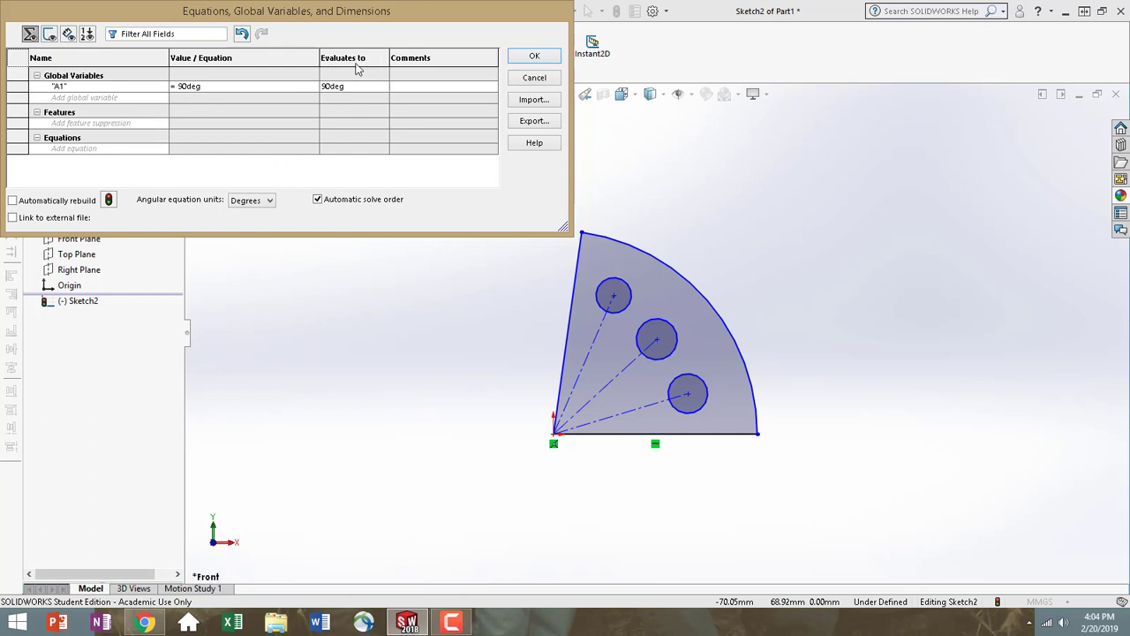
Step: Add a global variable R1 with a value of 100
{"action": "left_click", "coordinate": [84, 97]}
{"action": "key", "text": "Tab"}
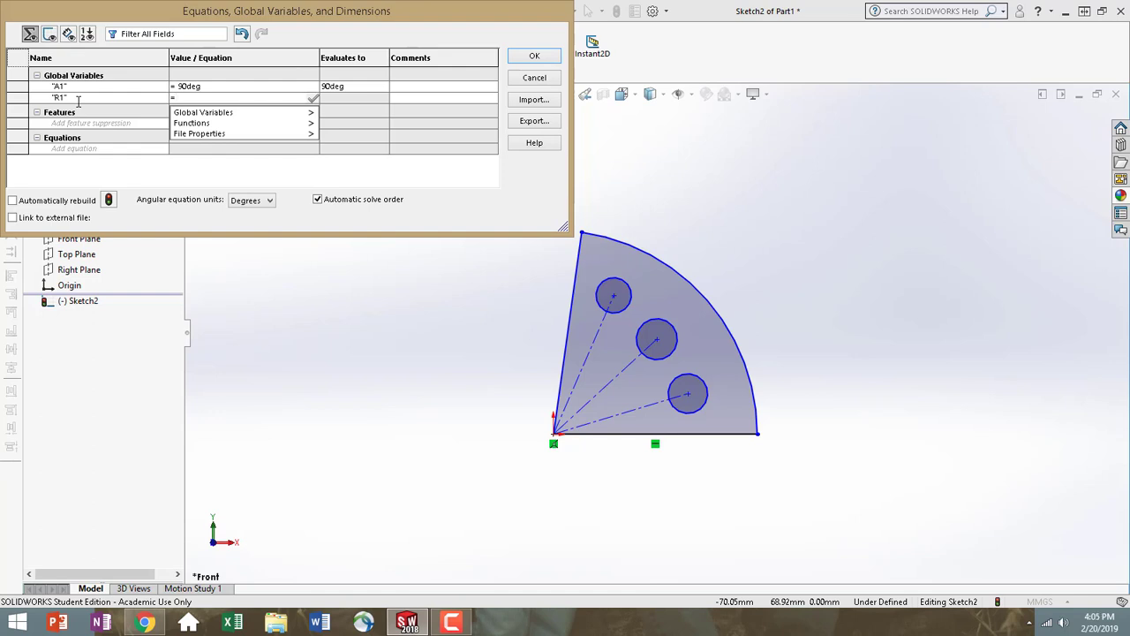
{"action": "type", "text": "100"}
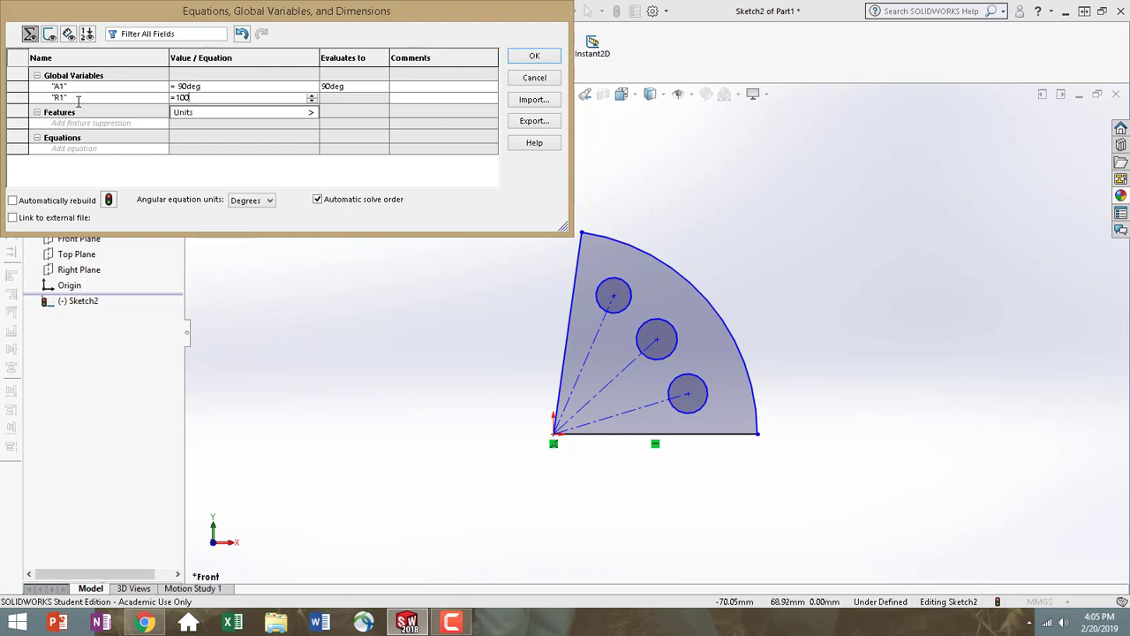
{"action": "key", "text": "Tab"}
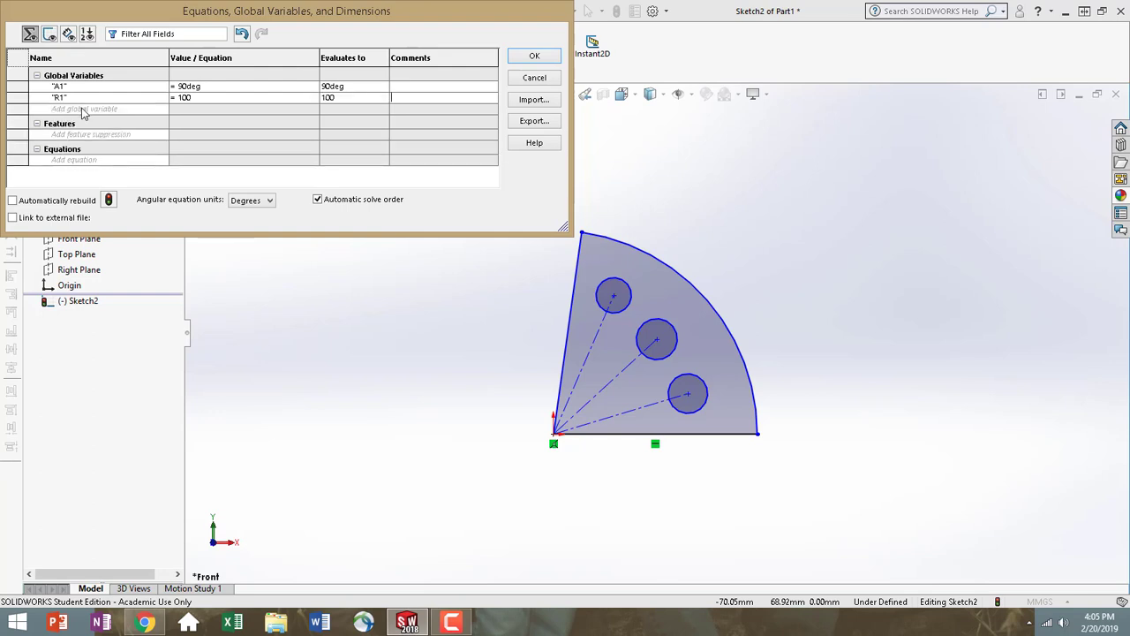
Step: Add a global variable D1 defined by the equation "R1"/8
{"action": "left_click", "coordinate": [82, 110]}
{"action": "type", "text": "D1"}
{"action": "key", "text": "Tab"}
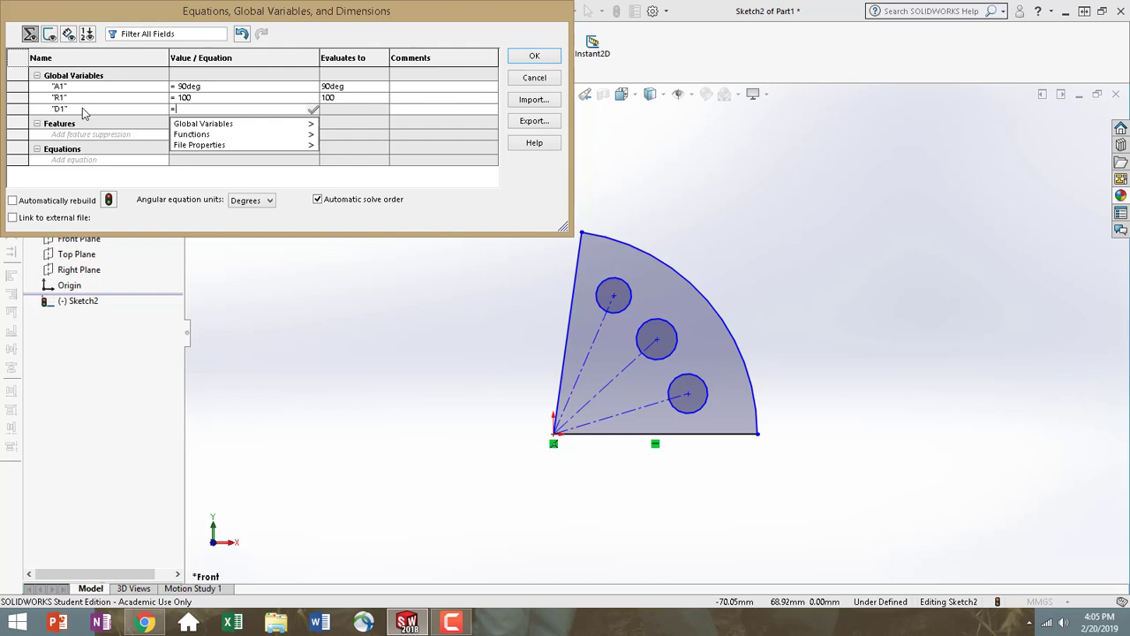
{"action": "mouse_move", "coordinate": [194, 129]}
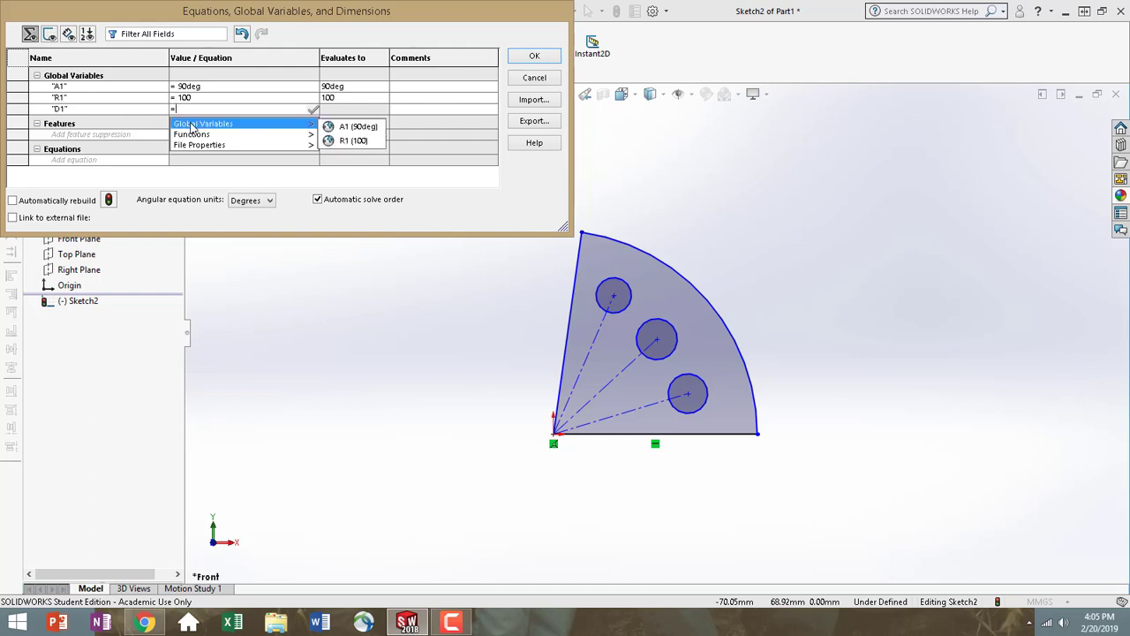
{"action": "left_click", "coordinate": [362, 140]}
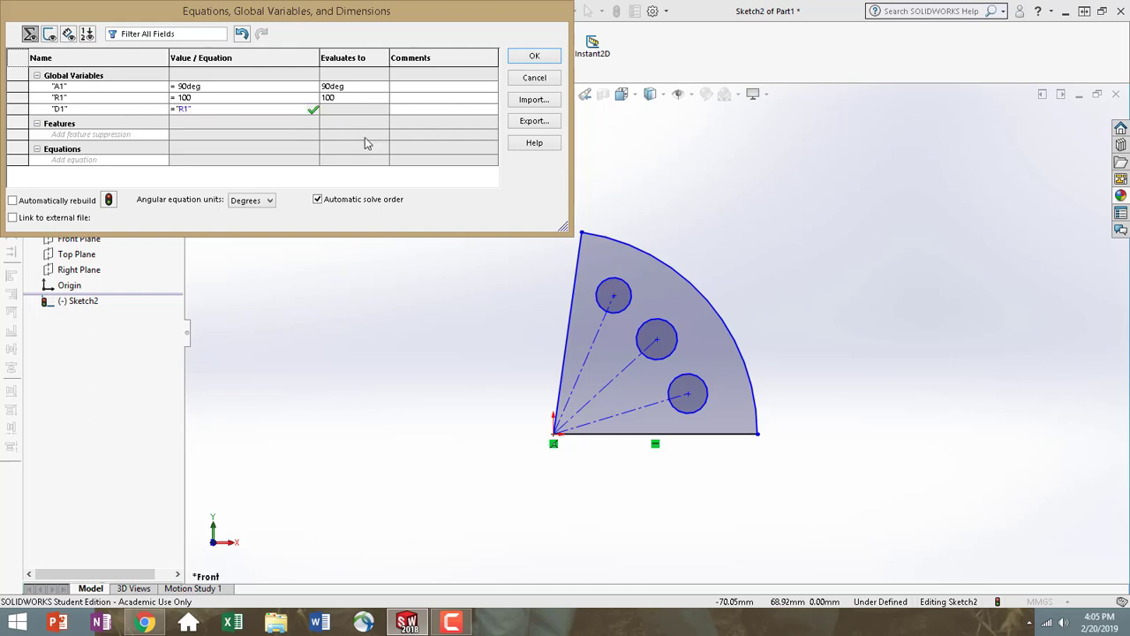
{"action": "type", "text": "/8"}
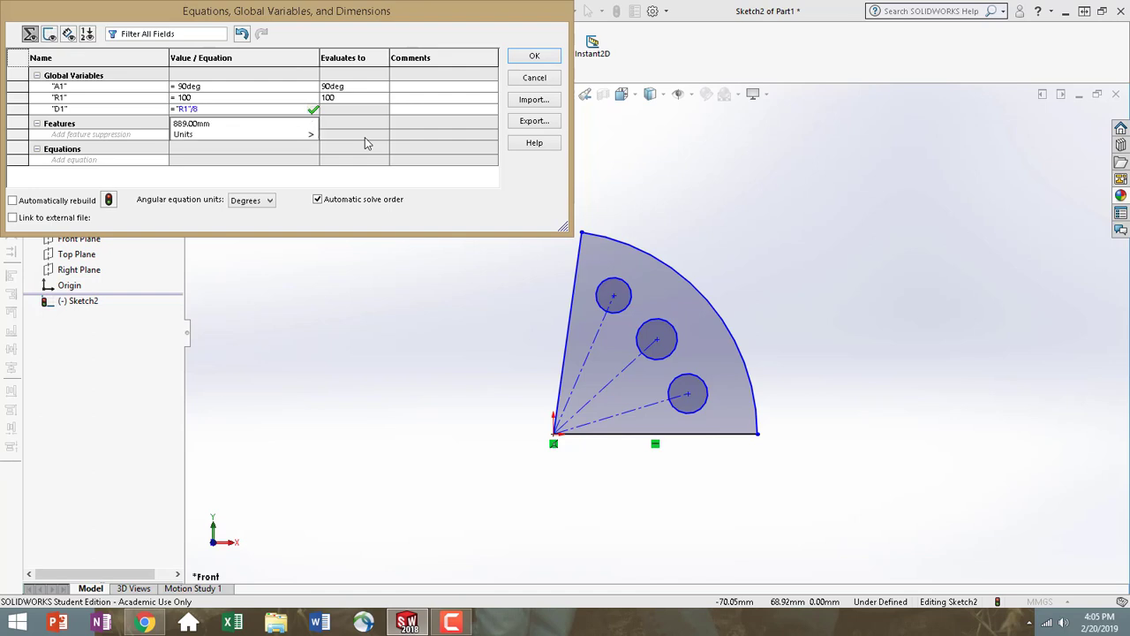
{"action": "key", "text": "Tab"}
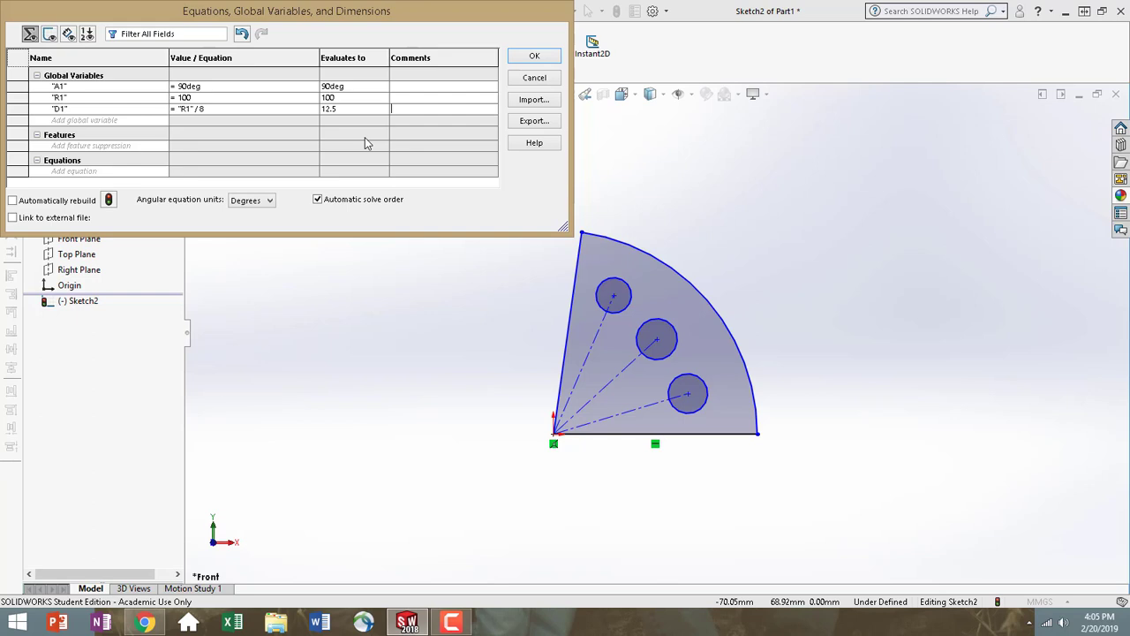
Step: Add a global variable P1 with a value of 8, then accept the equations and rebuild the part
{"action": "left_click", "coordinate": [79, 120]}
{"action": "type", "text": "P1"}
{"action": "key", "text": "Tab"}
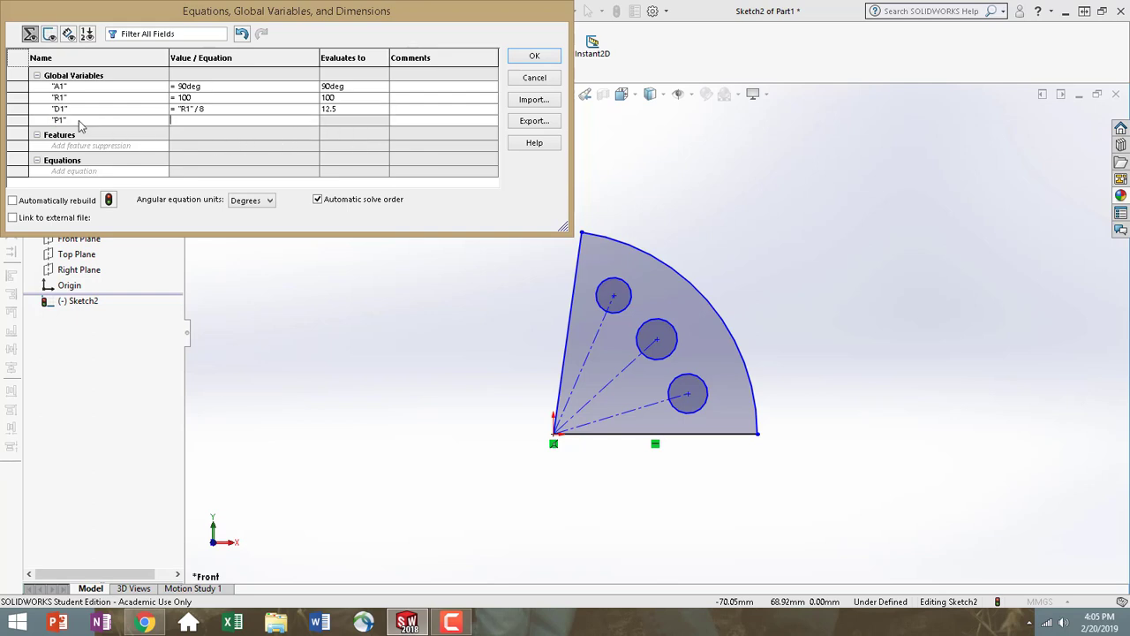
{"action": "type", "text": "=8"}
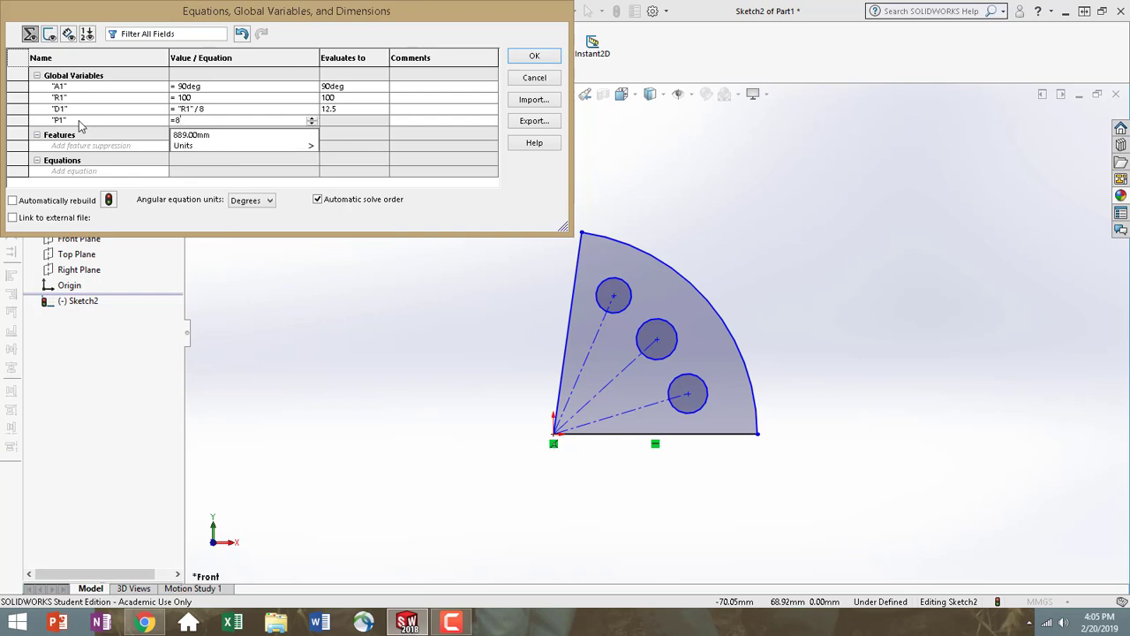
{"action": "key", "text": "Tab"}
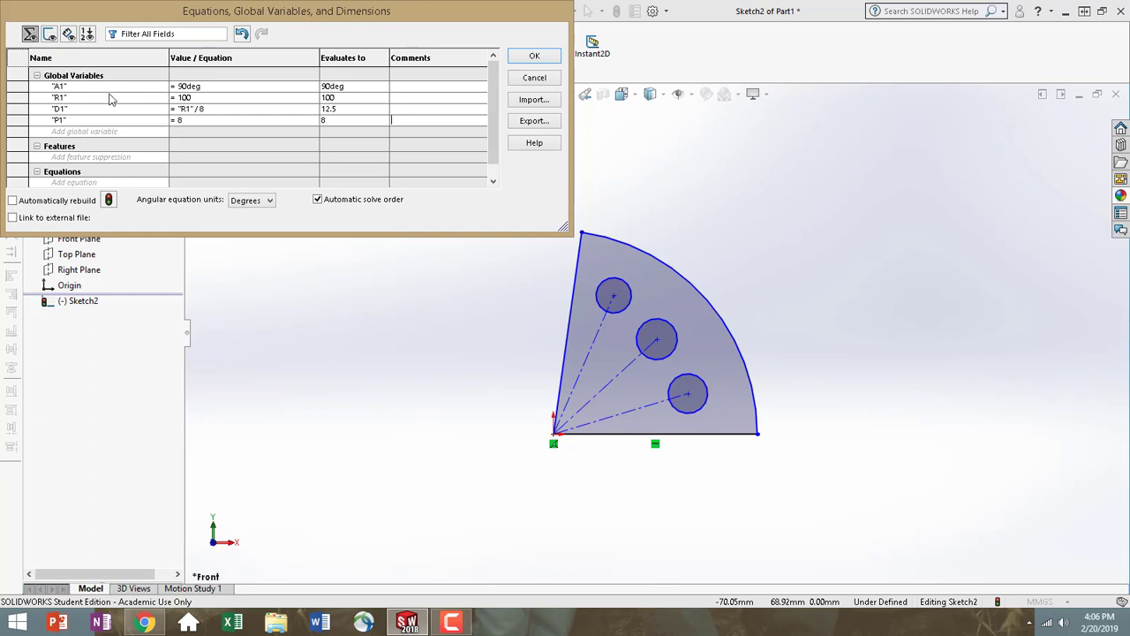
{"action": "left_click", "coordinate": [535, 57]}
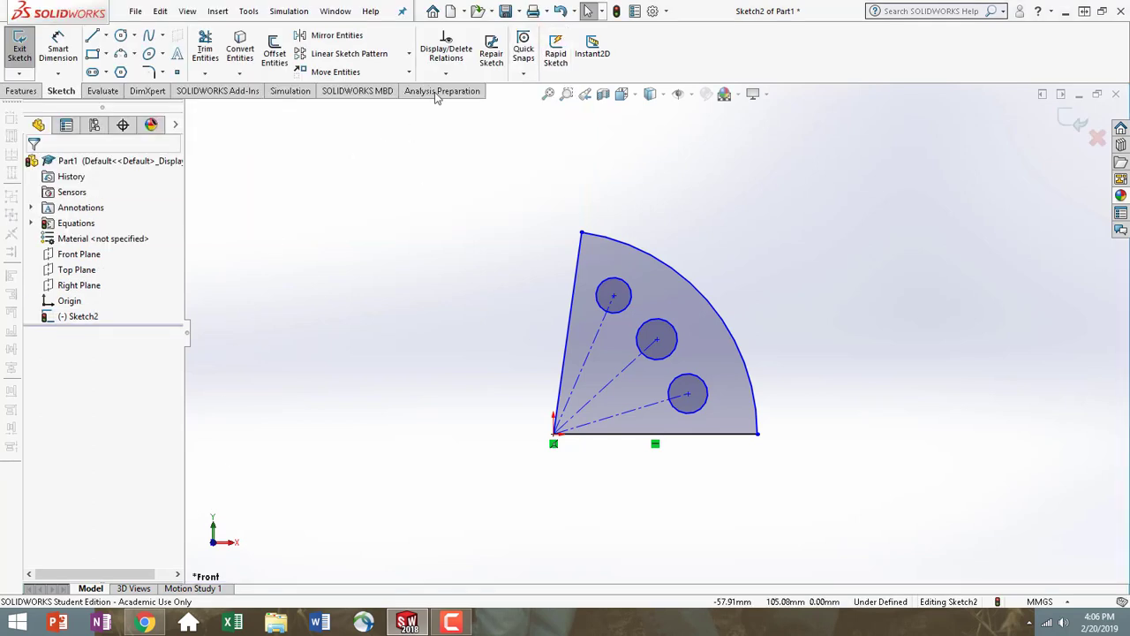
{"action": "left_click", "coordinate": [616, 12]}
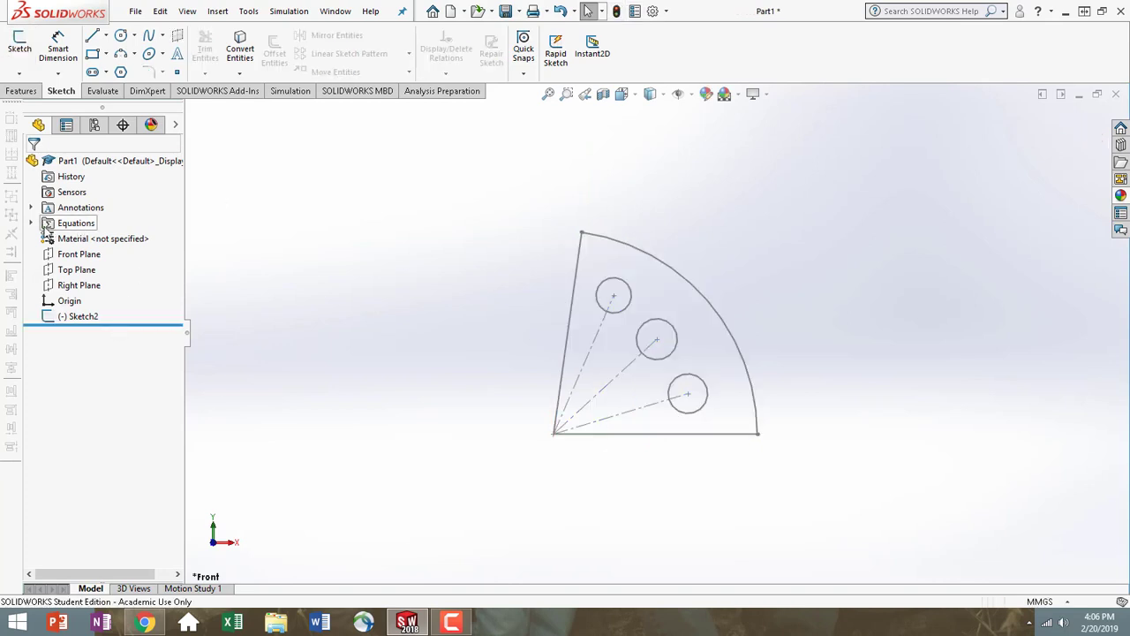
Step: Reopen the equations manager from the part's Equations folder to review the global variables, and close it without changes
{"action": "left_click", "coordinate": [49, 229]}
{"action": "right_click", "coordinate": [49, 228]}
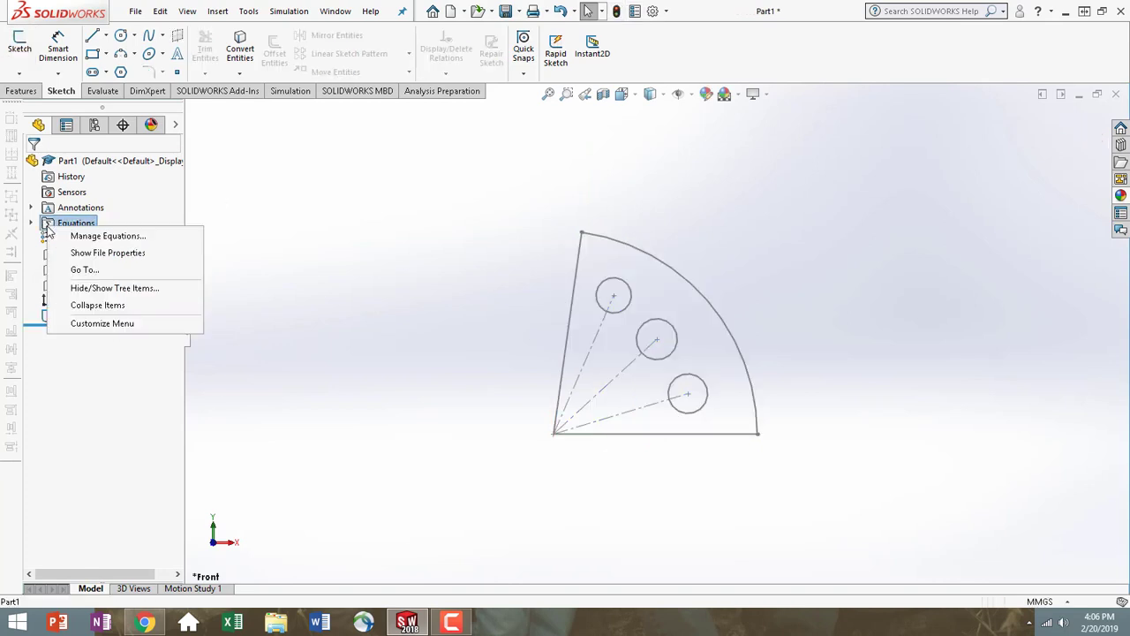
{"action": "left_click", "coordinate": [84, 236]}
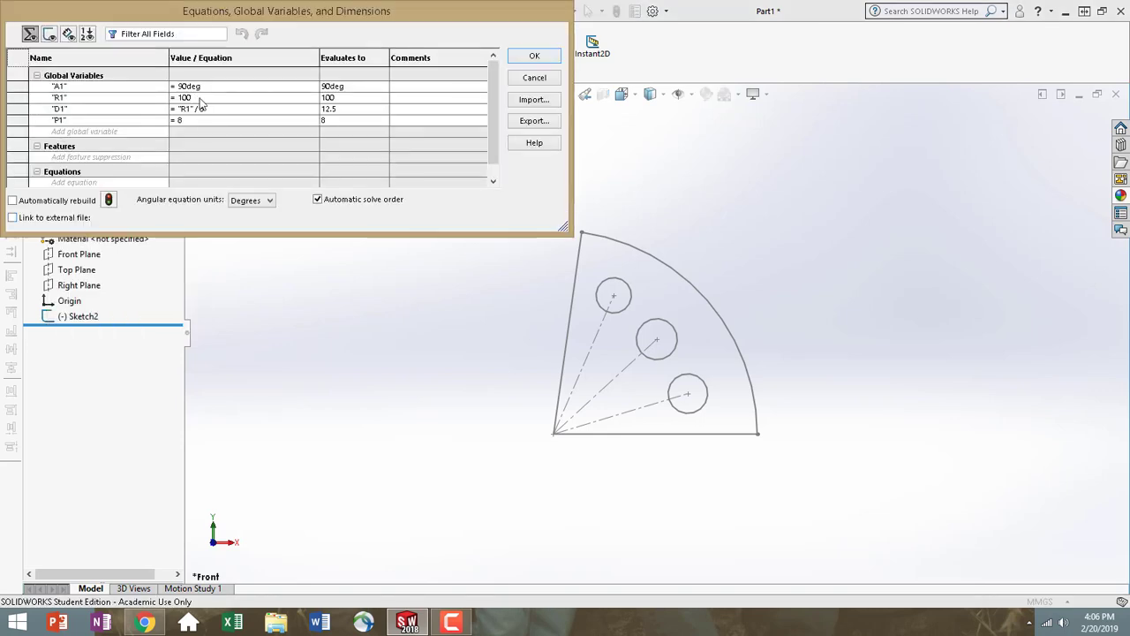
{"action": "left_click", "coordinate": [541, 81]}
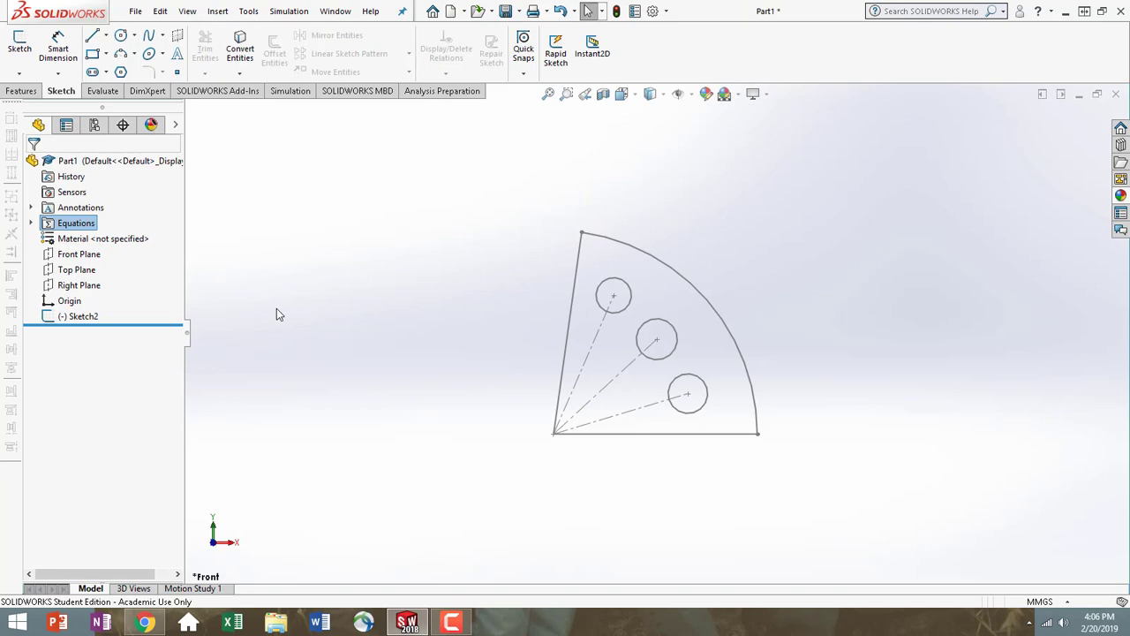
Step: Reopen the sector sketch and dimension the angle between its steep line and horizontal line, linked to global variable A1
{"action": "left_click", "coordinate": [64, 320]}
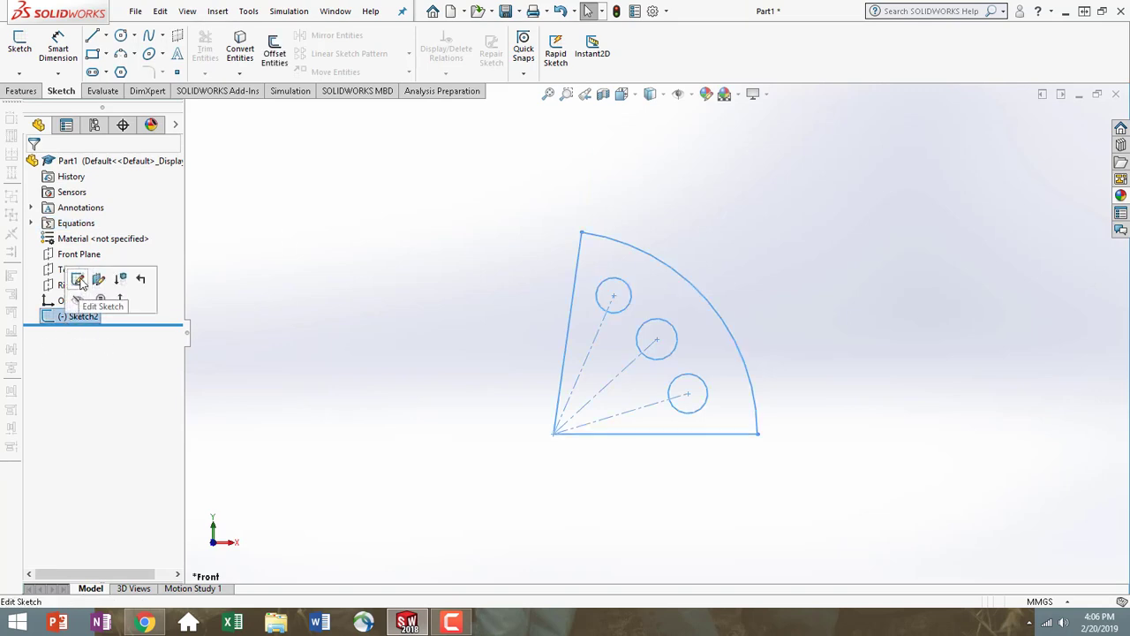
{"action": "left_click", "coordinate": [79, 280]}
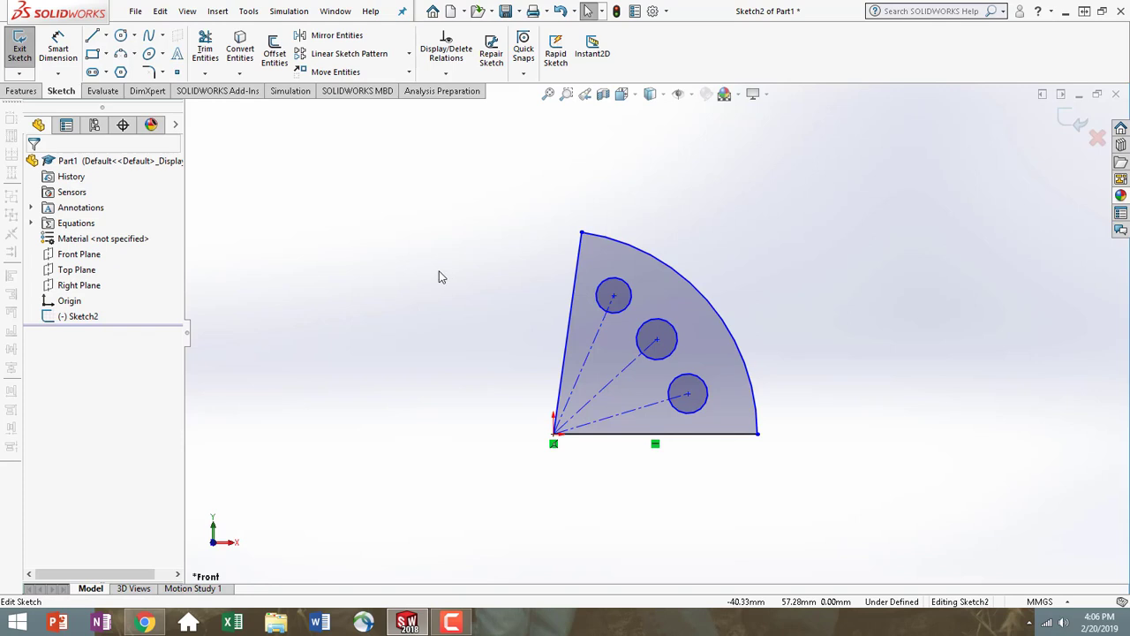
{"action": "left_click", "coordinate": [60, 62]}
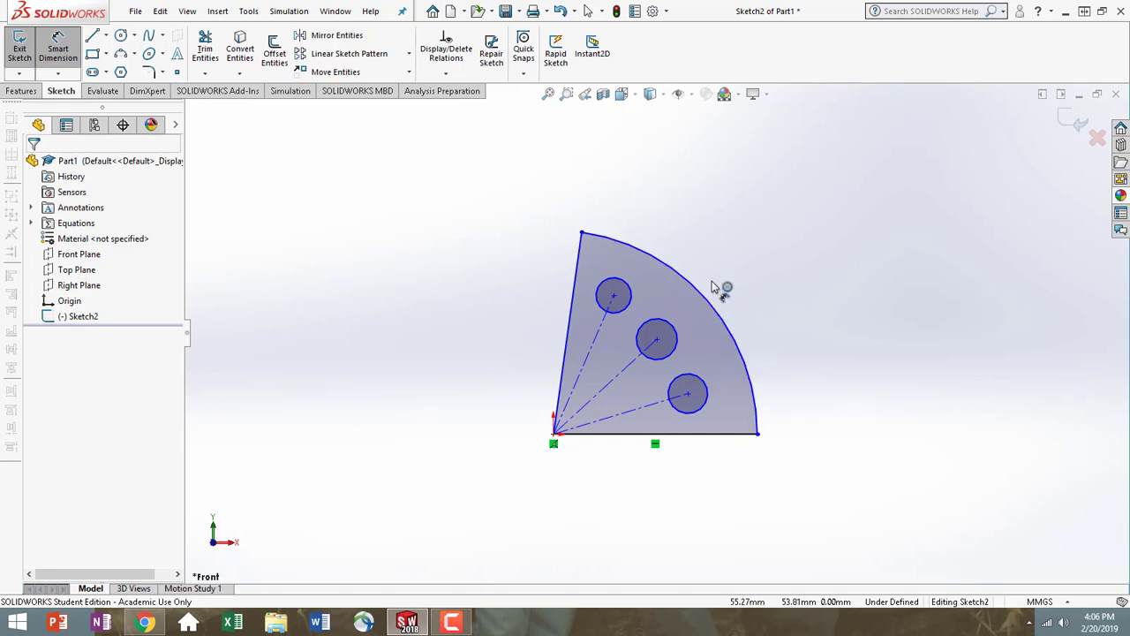
{"action": "left_click", "coordinate": [573, 302]}
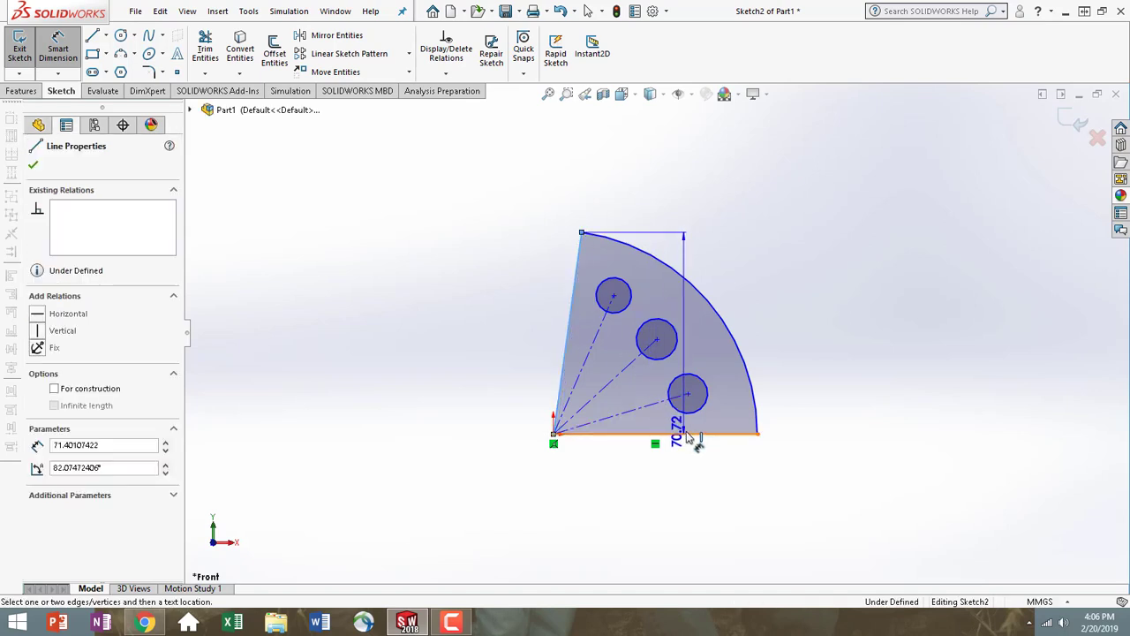
{"action": "left_click", "coordinate": [678, 433]}
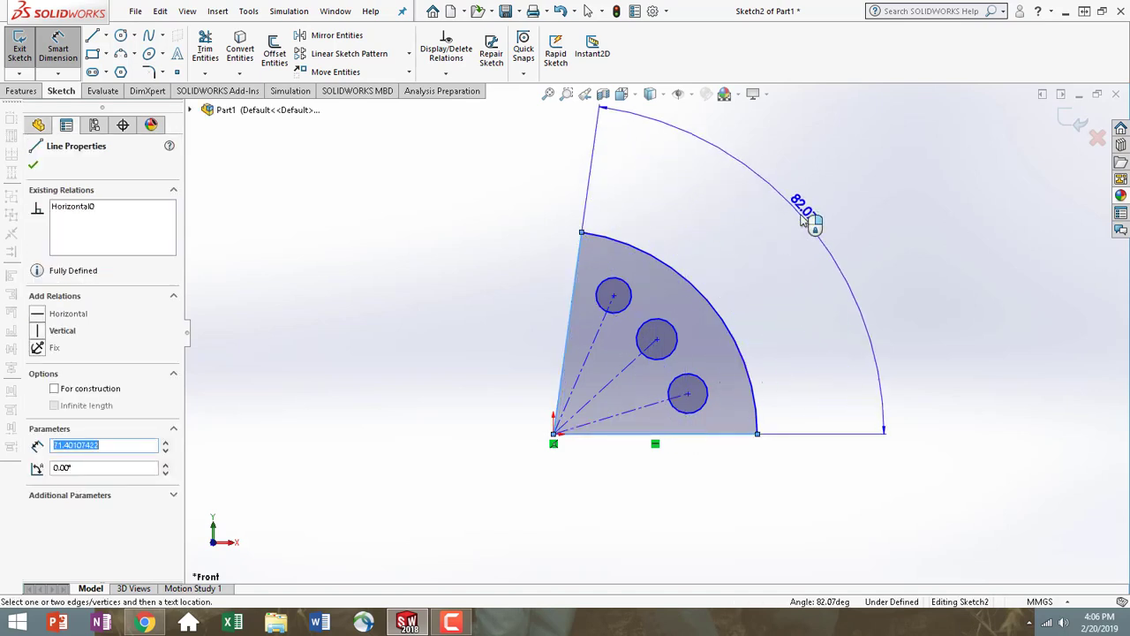
{"action": "left_click", "coordinate": [804, 221]}
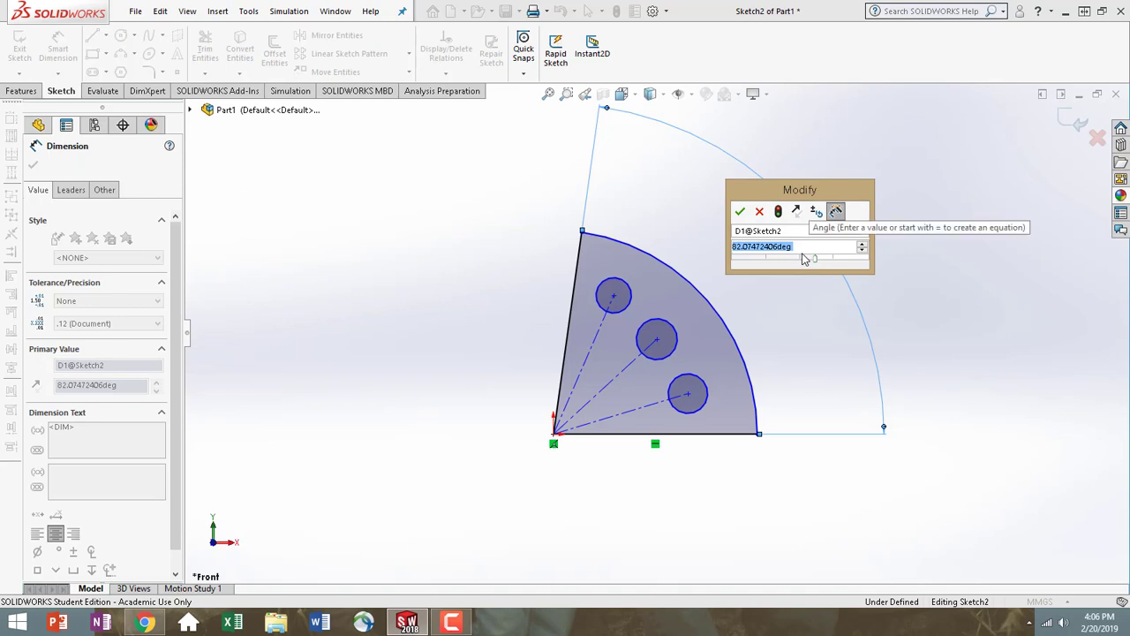
{"action": "type", "text": "="}
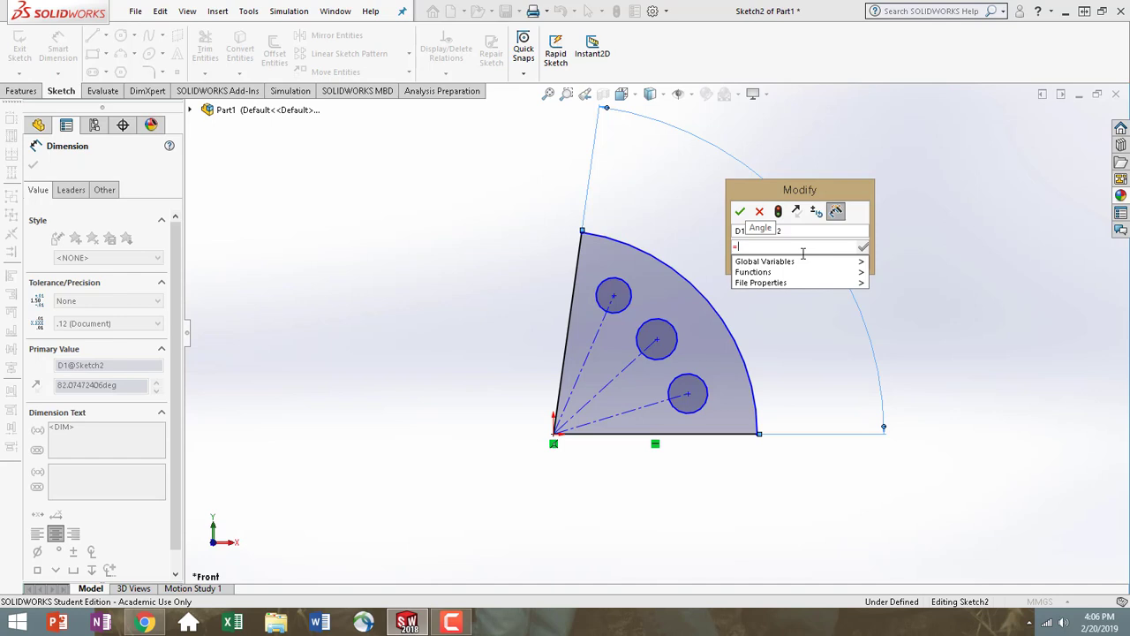
{"action": "mouse_move", "coordinate": [805, 268]}
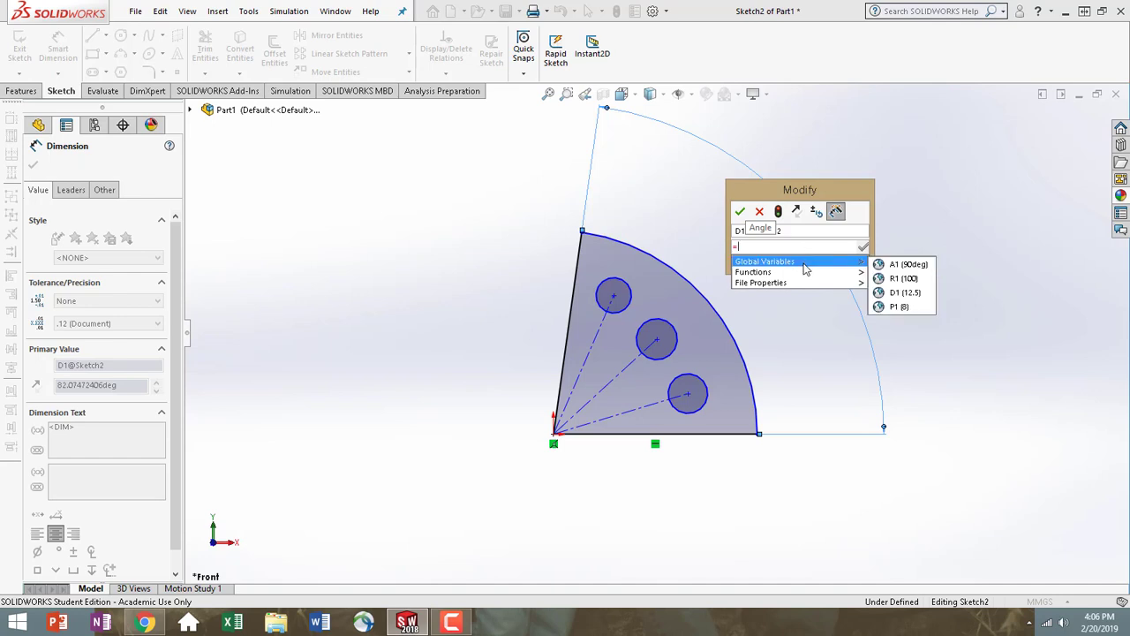
{"action": "left_click", "coordinate": [904, 265]}
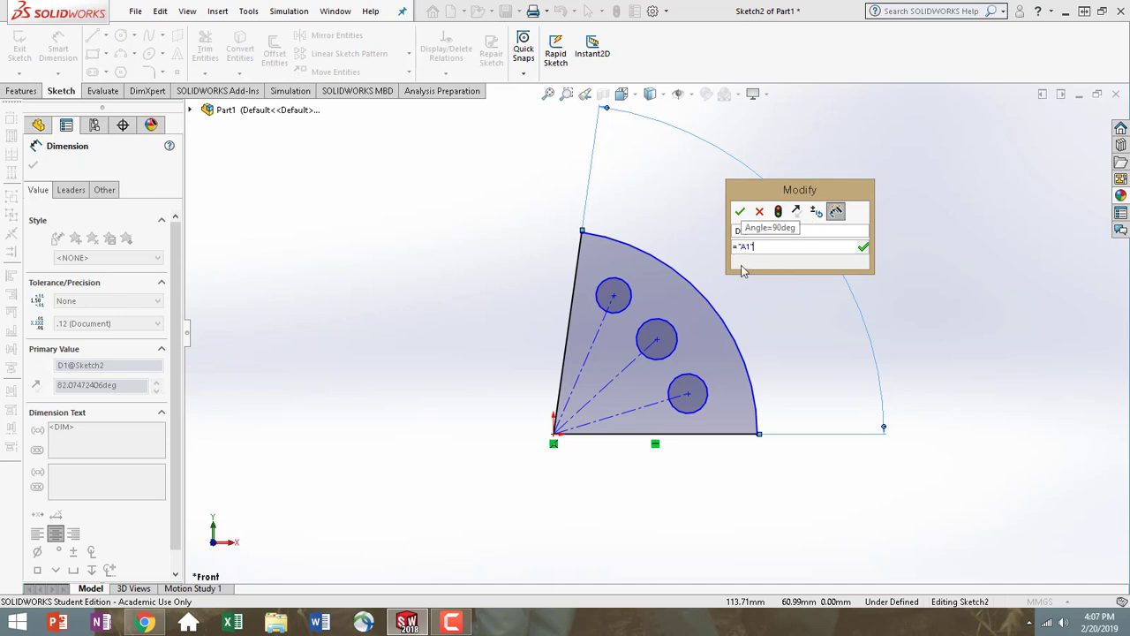
{"action": "left_click", "coordinate": [739, 214]}
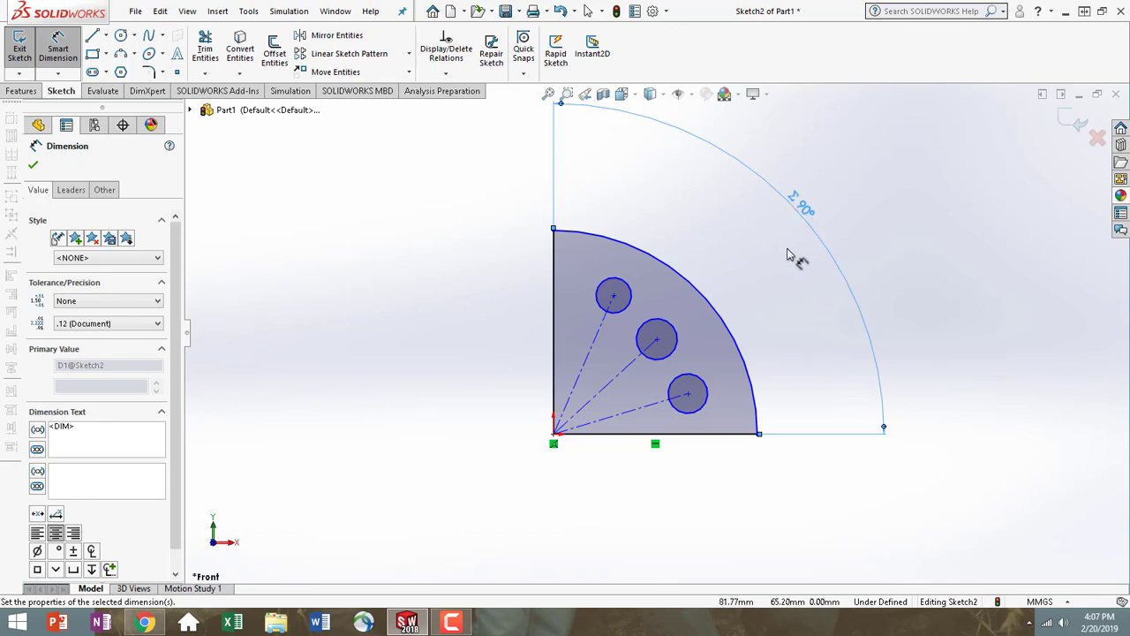
Step: Dimension the angle between the sector's vertical edge and the nearest construction line, driven by the equation "A1"/4
{"action": "left_click", "coordinate": [554, 350]}
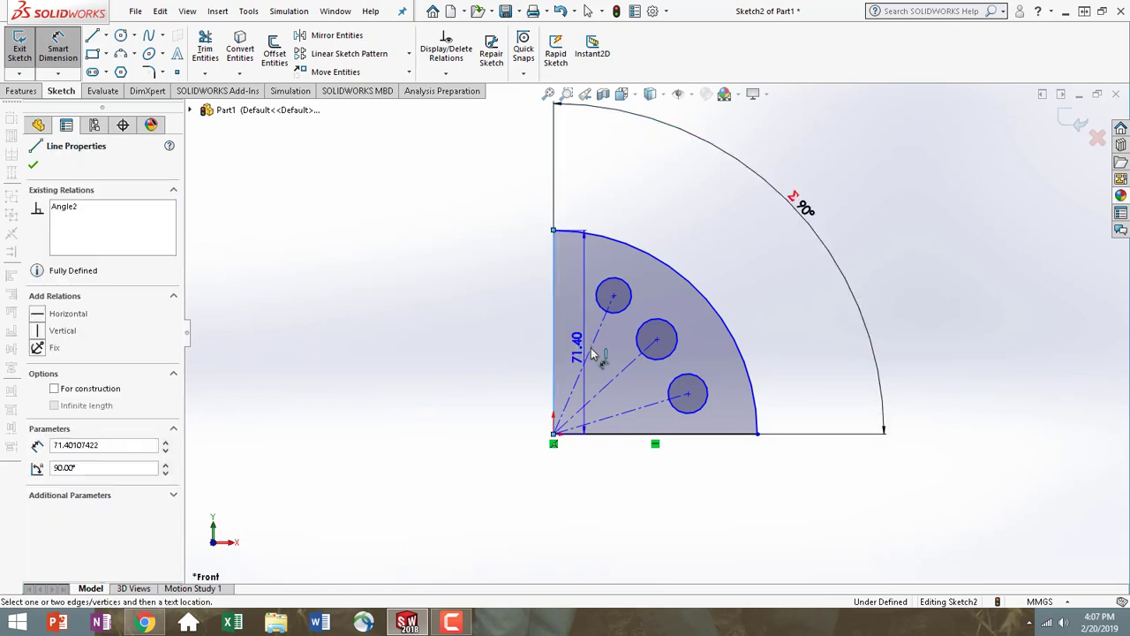
{"action": "left_click", "coordinate": [587, 362]}
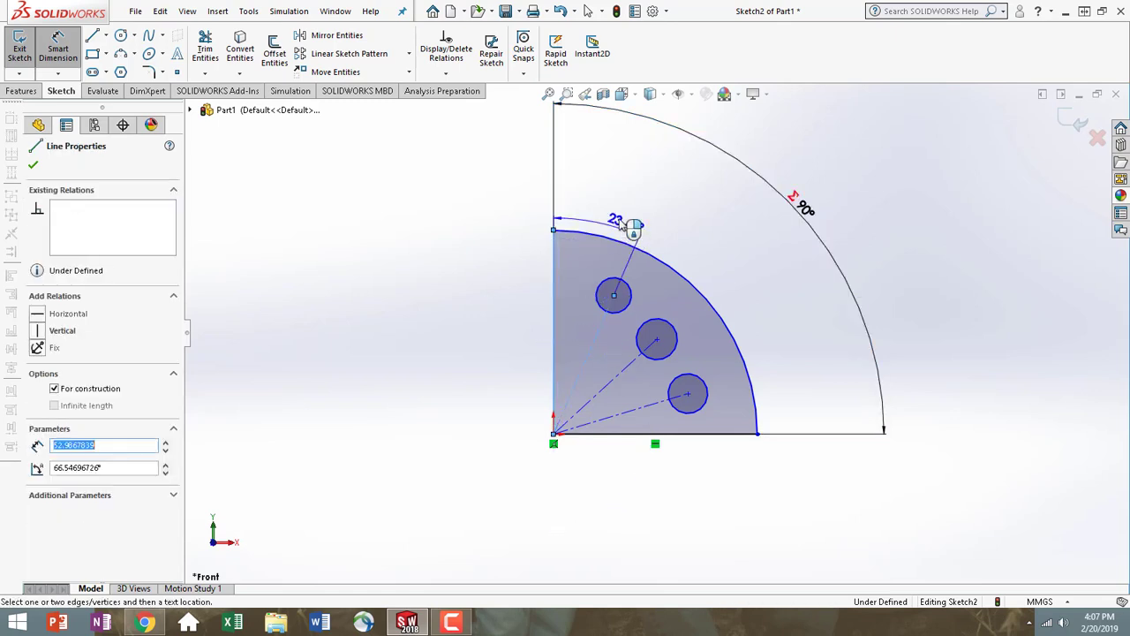
{"action": "left_click", "coordinate": [602, 182]}
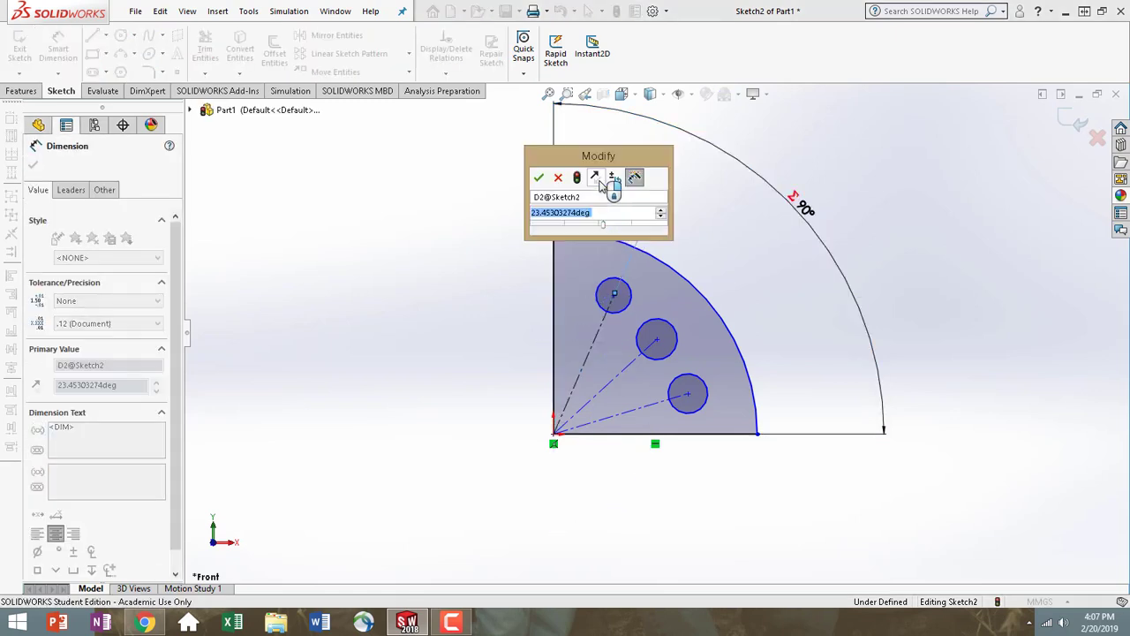
{"action": "type", "text": "="}
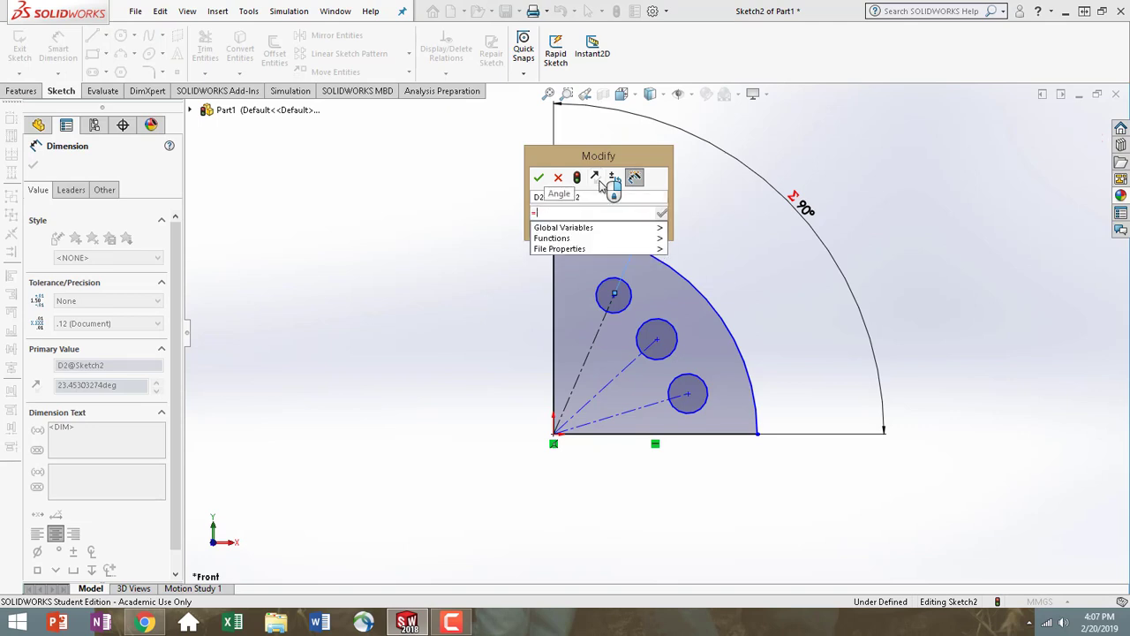
{"action": "mouse_move", "coordinate": [598, 231]}
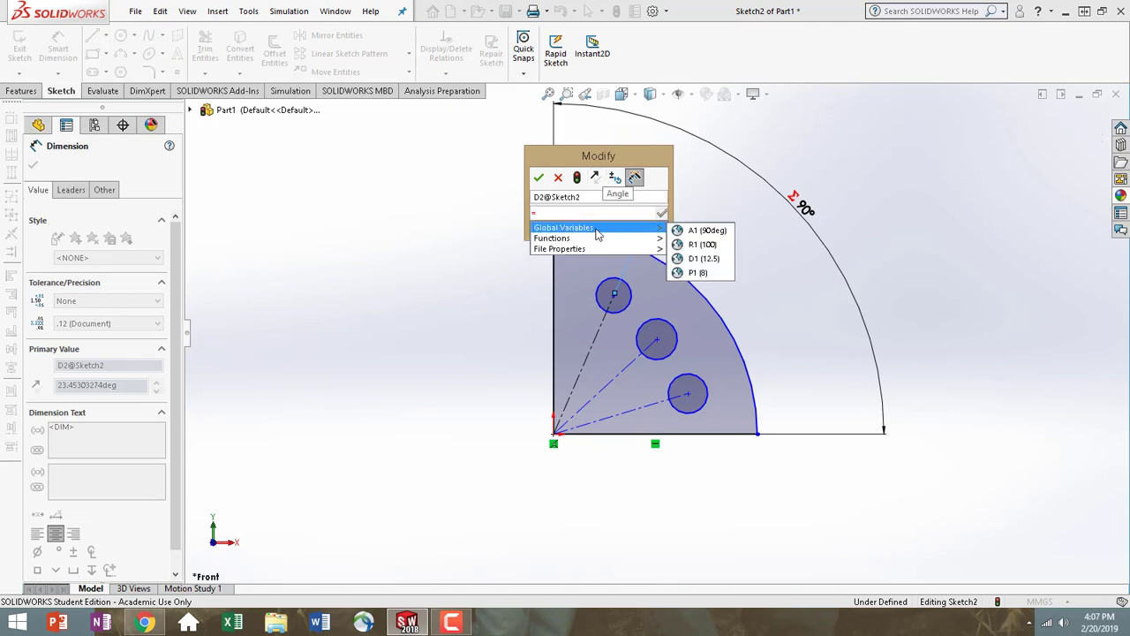
{"action": "left_click", "coordinate": [711, 231]}
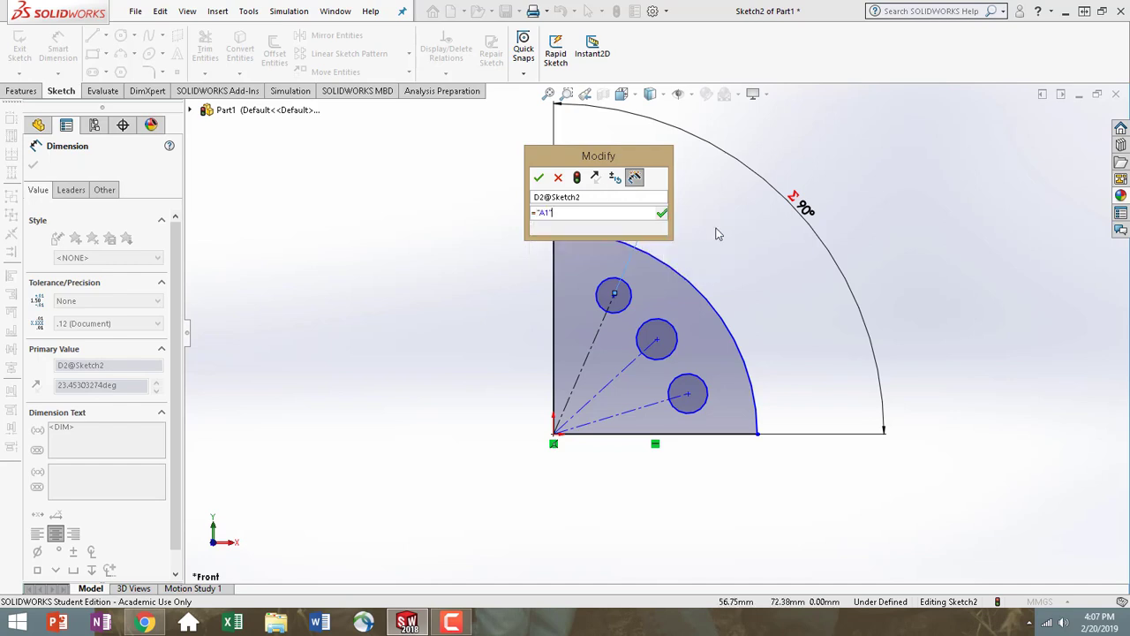
{"action": "type", "text": "/4"}
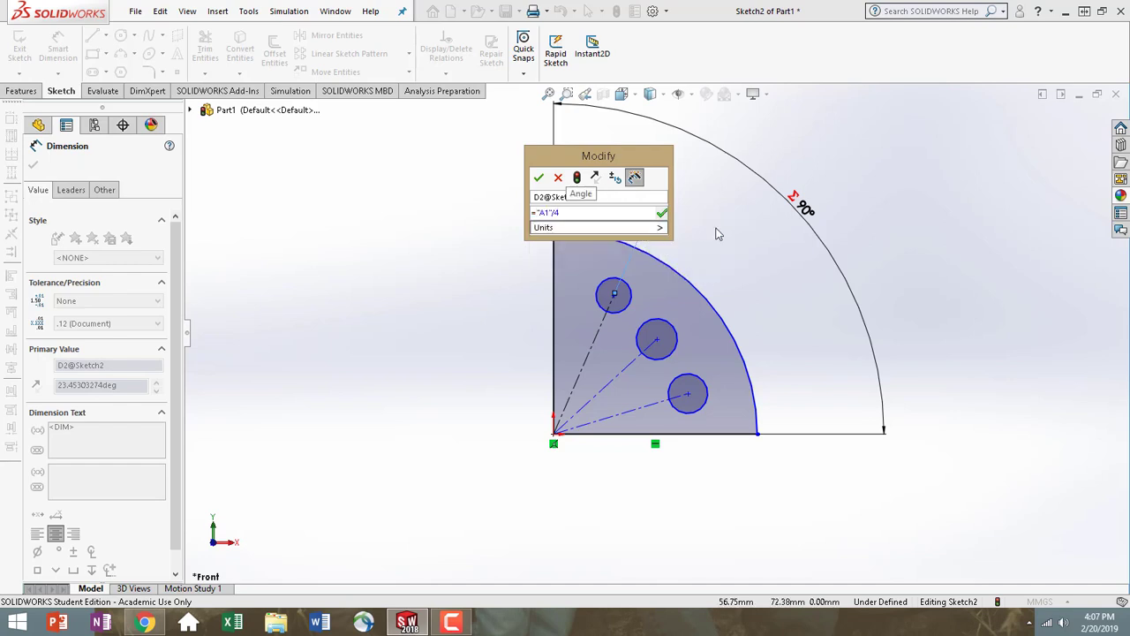
{"action": "left_click", "coordinate": [540, 179]}
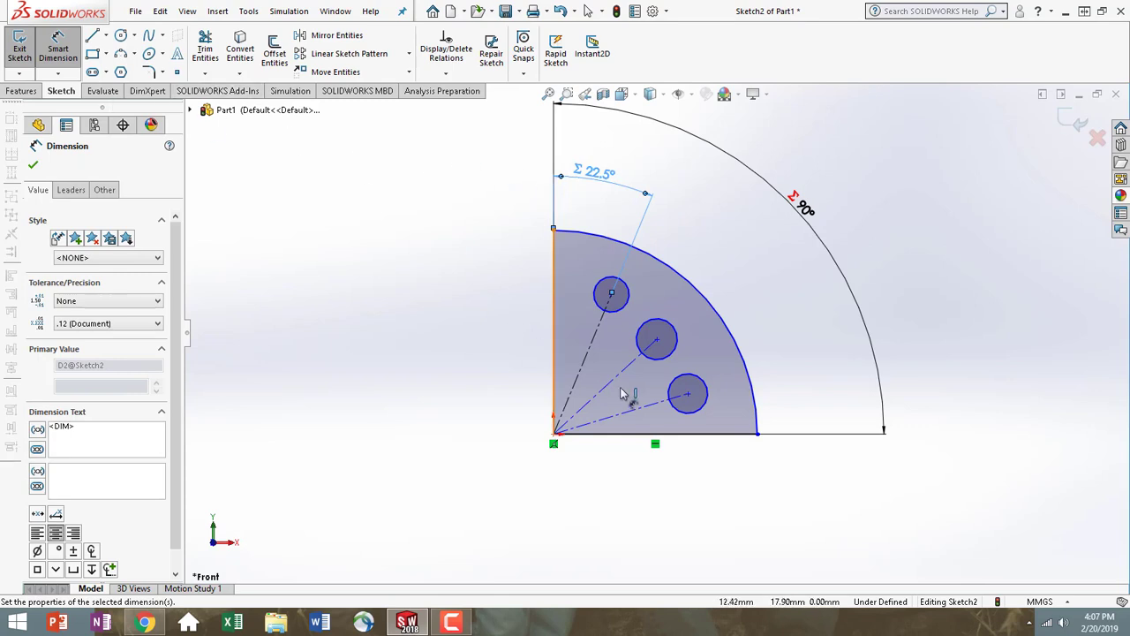
Step: Dimension the angle between the uppermost and middle construction lines, driven by the equation "A1"/4
{"action": "left_click", "coordinate": [589, 354]}
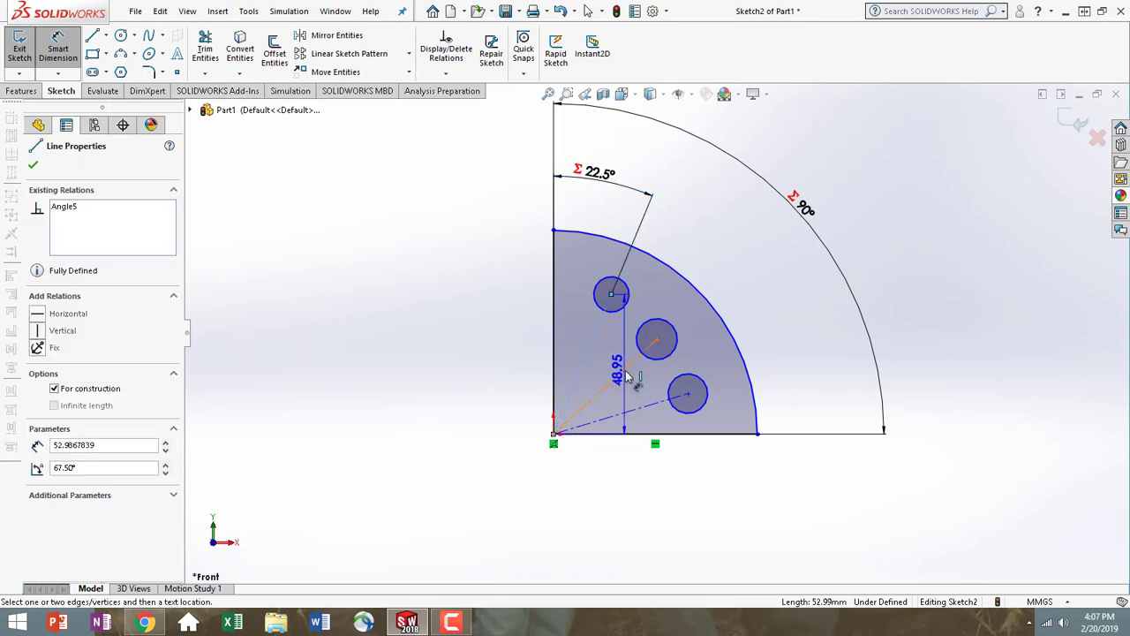
{"action": "left_click", "coordinate": [628, 375]}
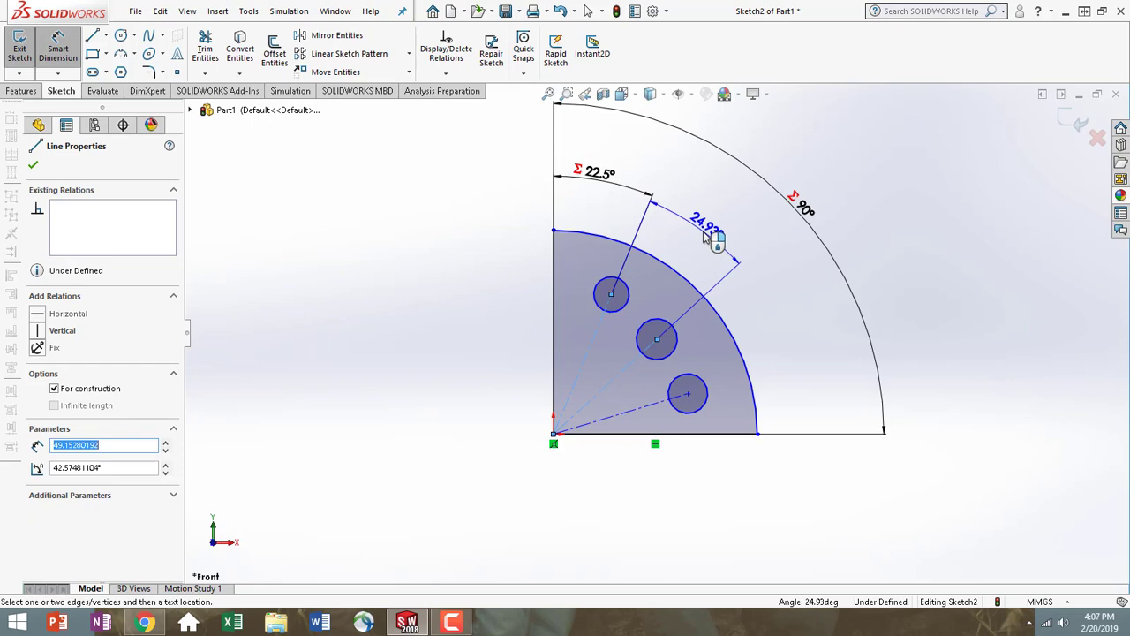
{"action": "left_click", "coordinate": [705, 234]}
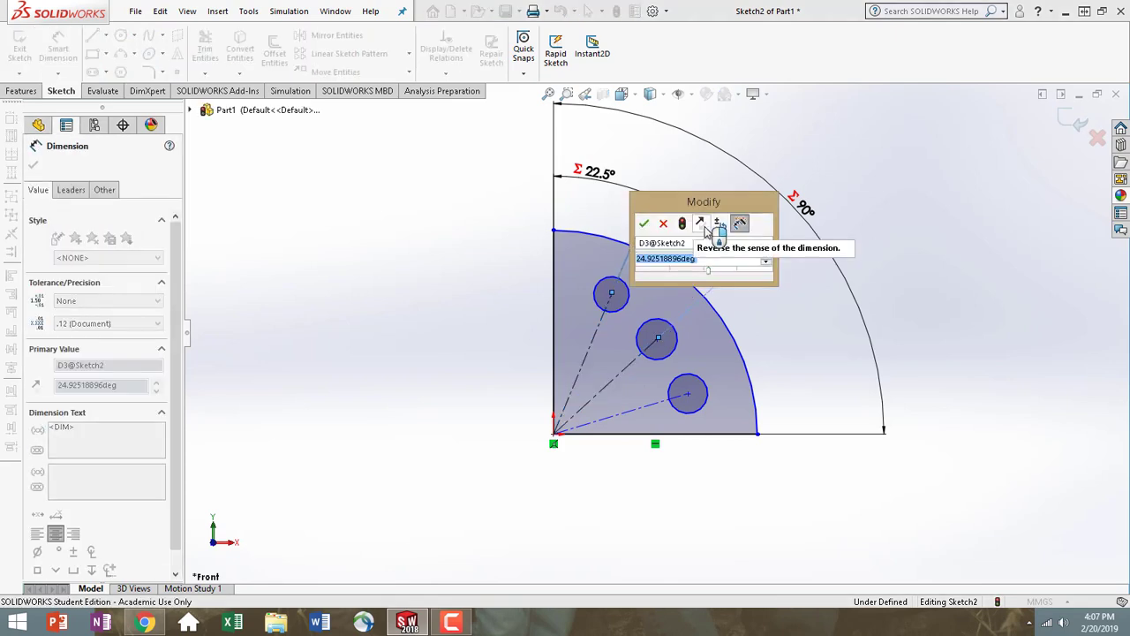
{"action": "type", "text": "="}
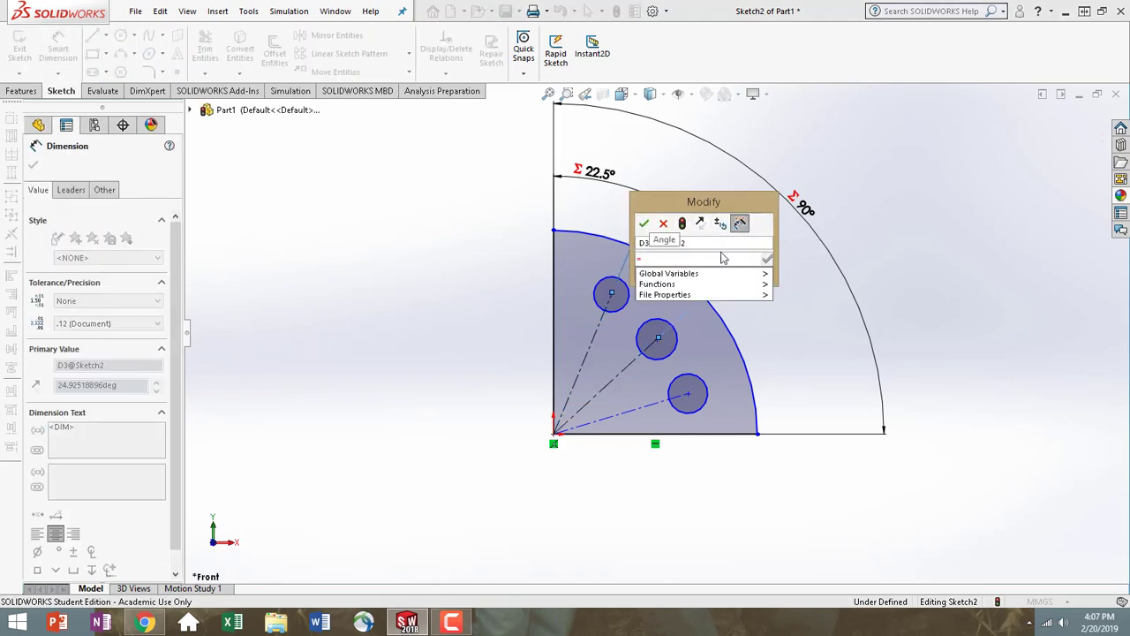
{"action": "mouse_move", "coordinate": [727, 273]}
{"action": "left_click", "coordinate": [782, 276]}
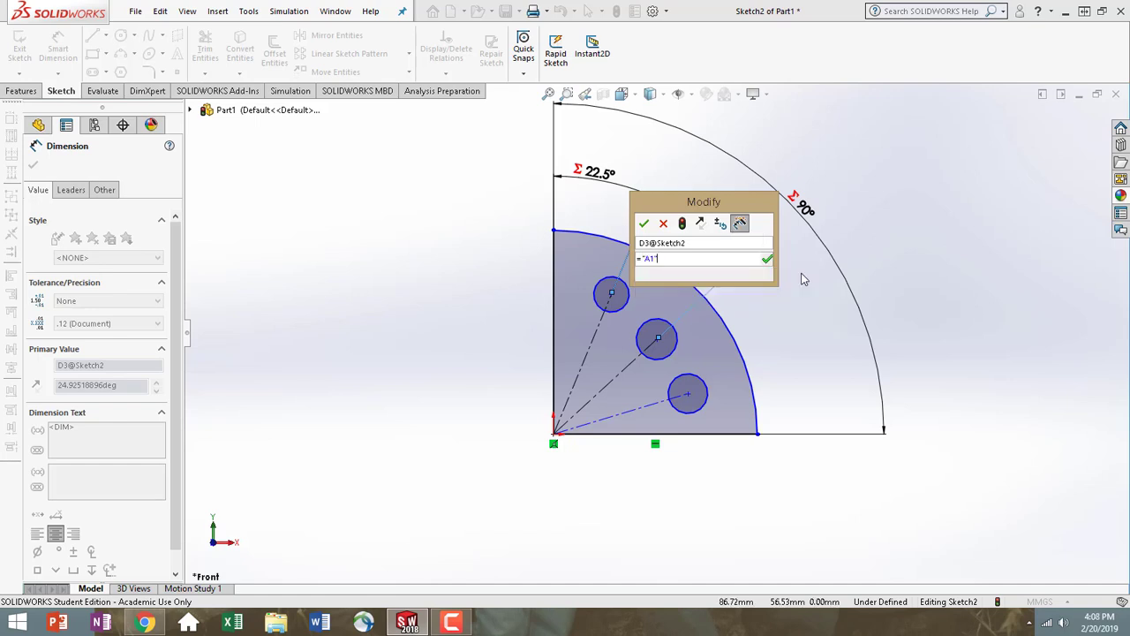
{"action": "type", "text": "/4"}
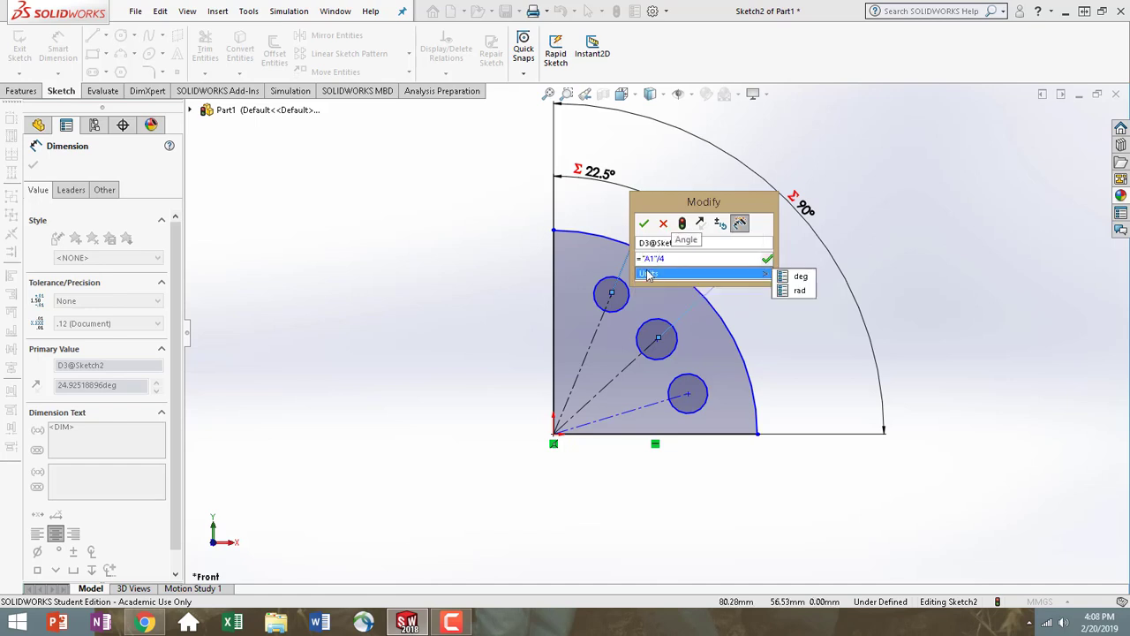
{"action": "left_click", "coordinate": [646, 225]}
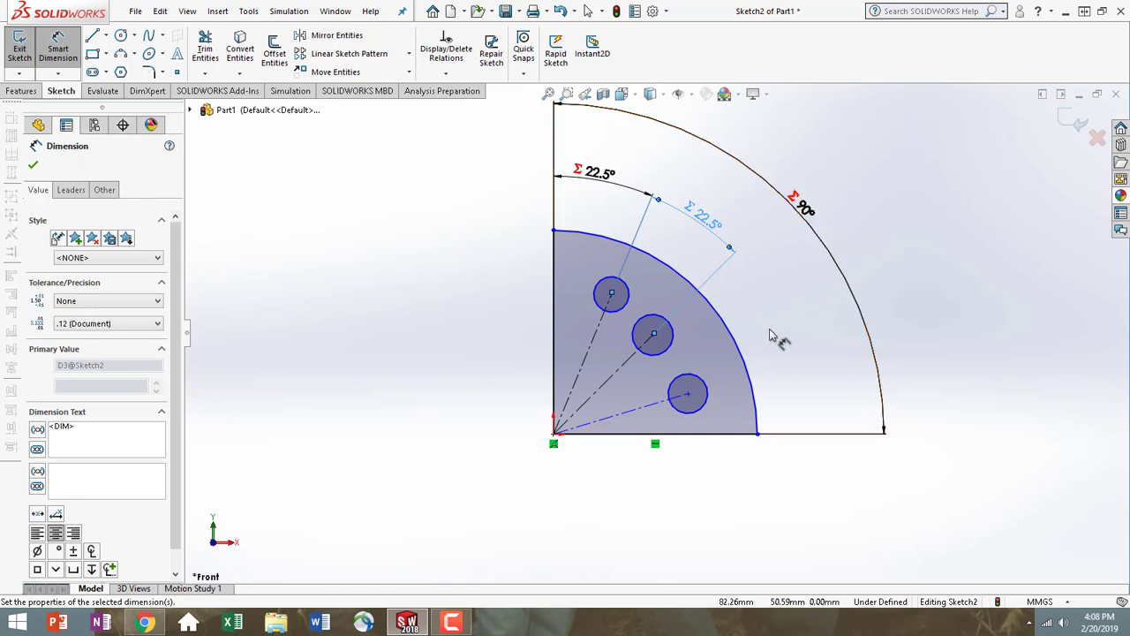
Step: Dimension the angle between the middle and lowest construction lines, driven by the equation "A1"/4
{"action": "left_click", "coordinate": [630, 360]}
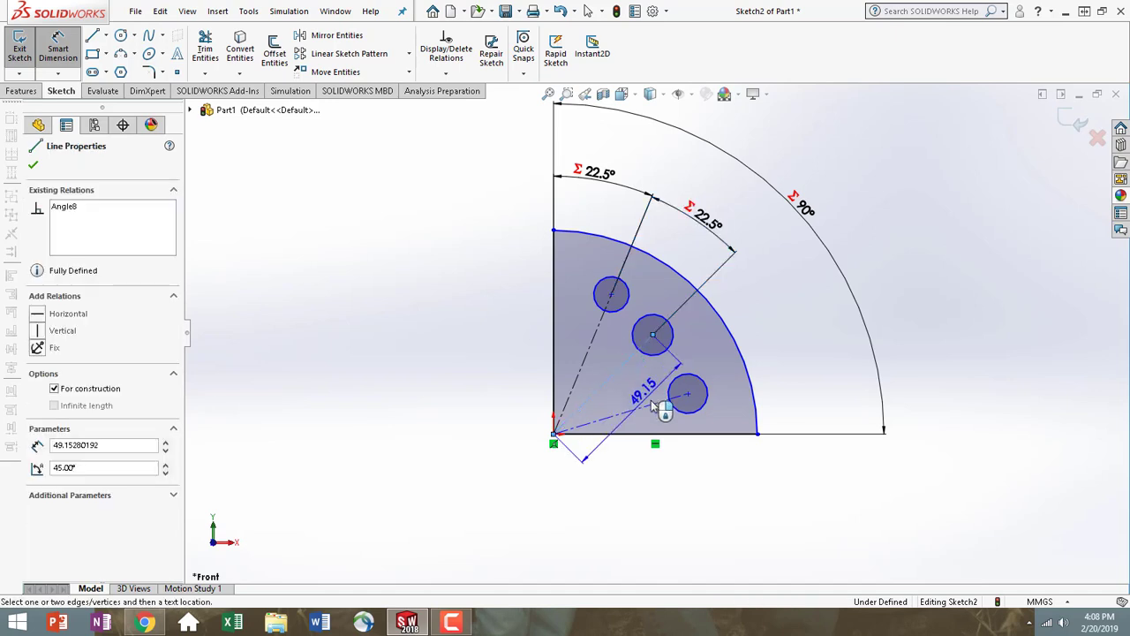
{"action": "left_click", "coordinate": [651, 405]}
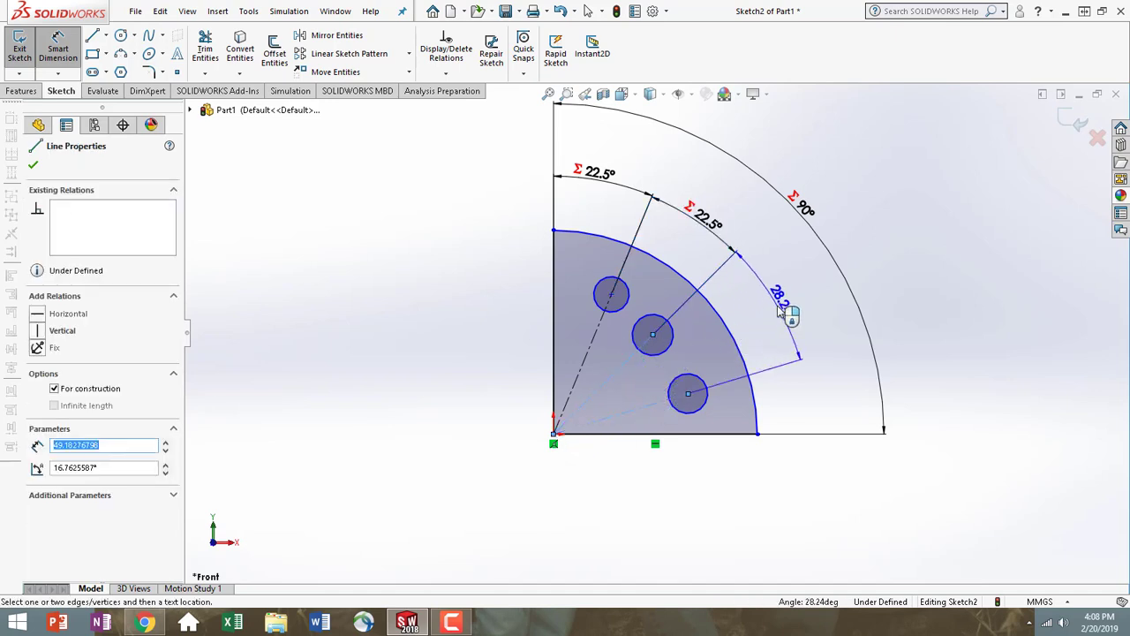
{"action": "left_click", "coordinate": [782, 312]}
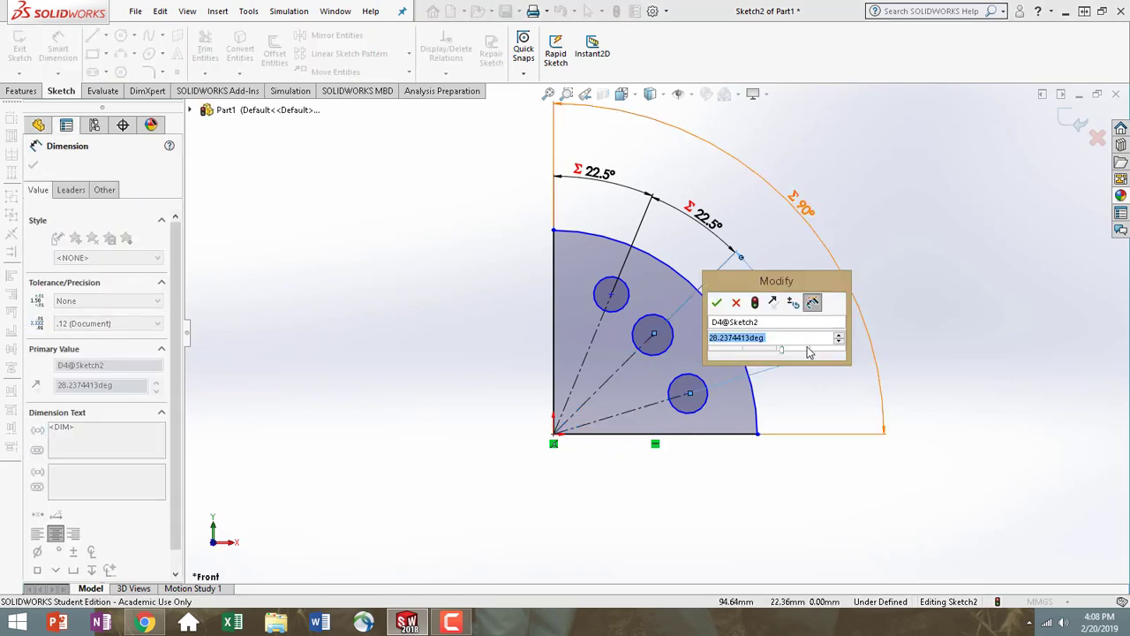
{"action": "type", "text": "="}
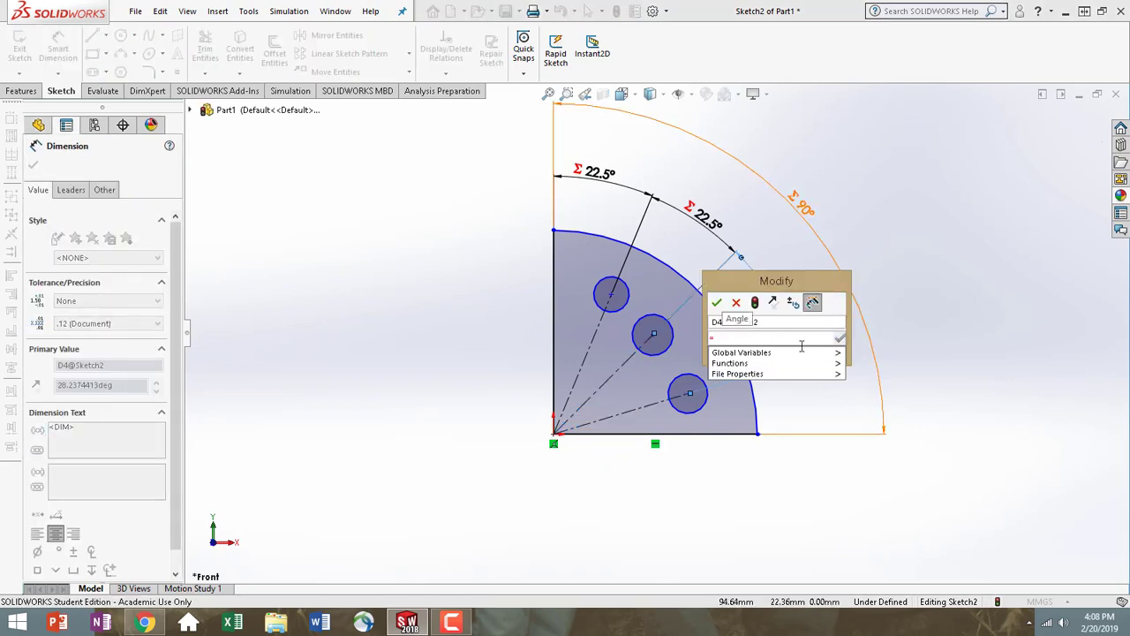
{"action": "mouse_move", "coordinate": [834, 353]}
{"action": "left_click", "coordinate": [881, 352]}
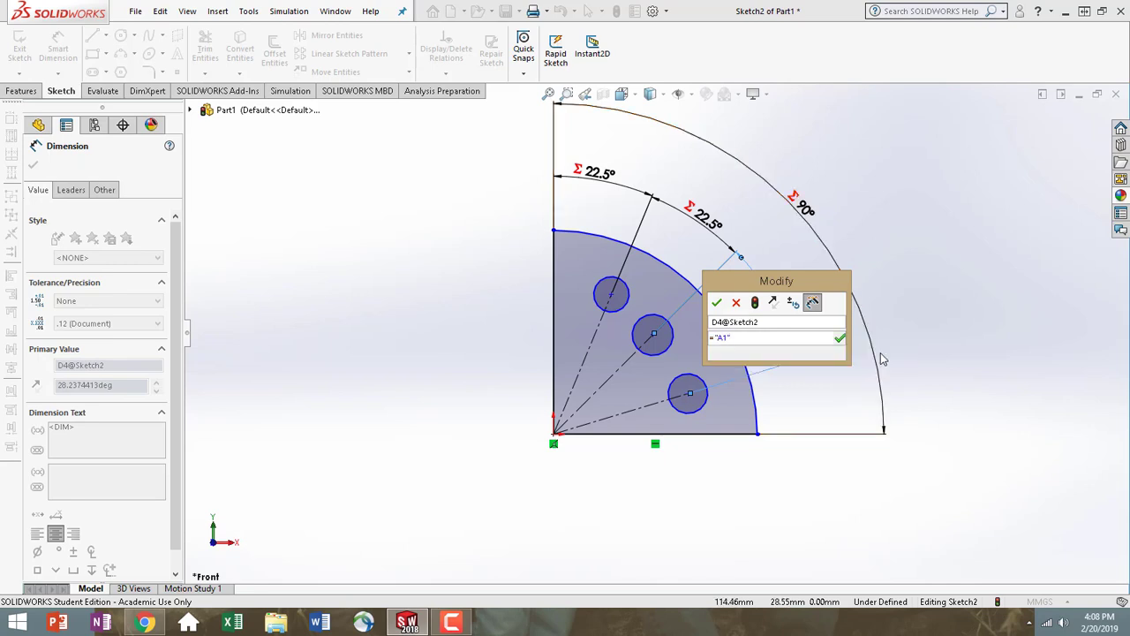
{"action": "left_click", "coordinate": [717, 302]}
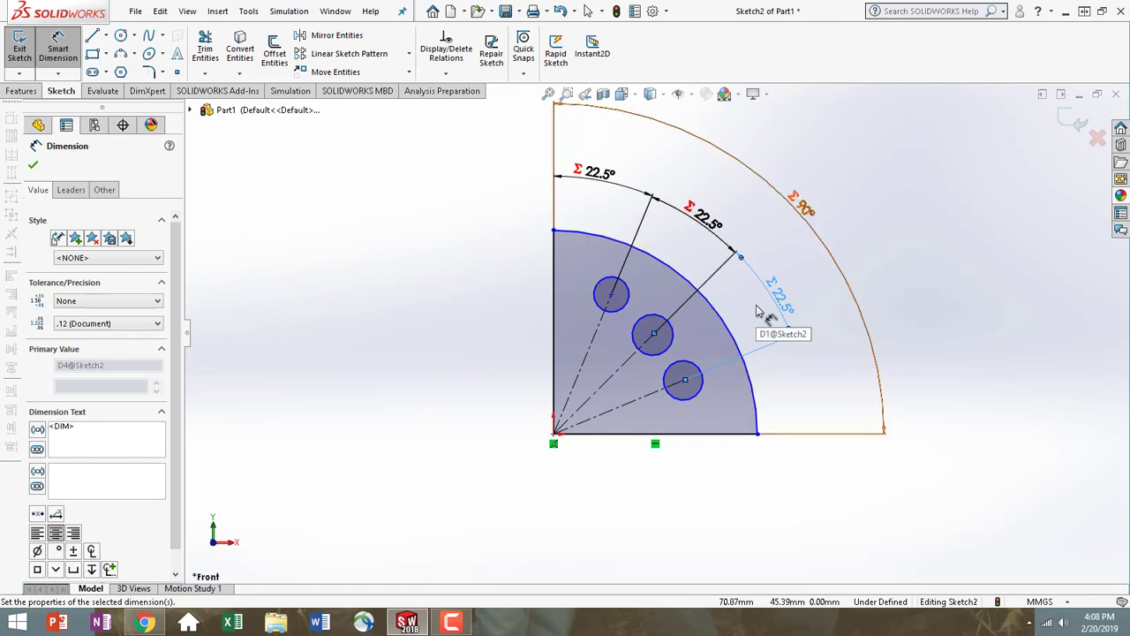
Step: Dimension the uppermost circle's diameter, link it to global variable D1, and finish dimensioning
{"action": "left_click", "coordinate": [629, 305]}
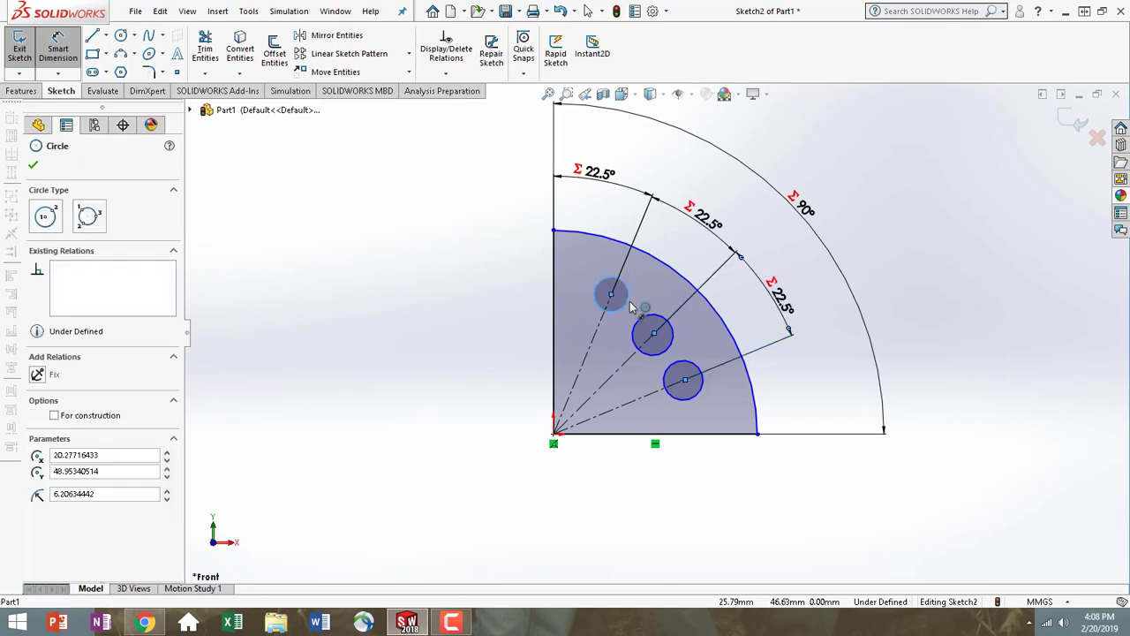
{"action": "left_click", "coordinate": [687, 265]}
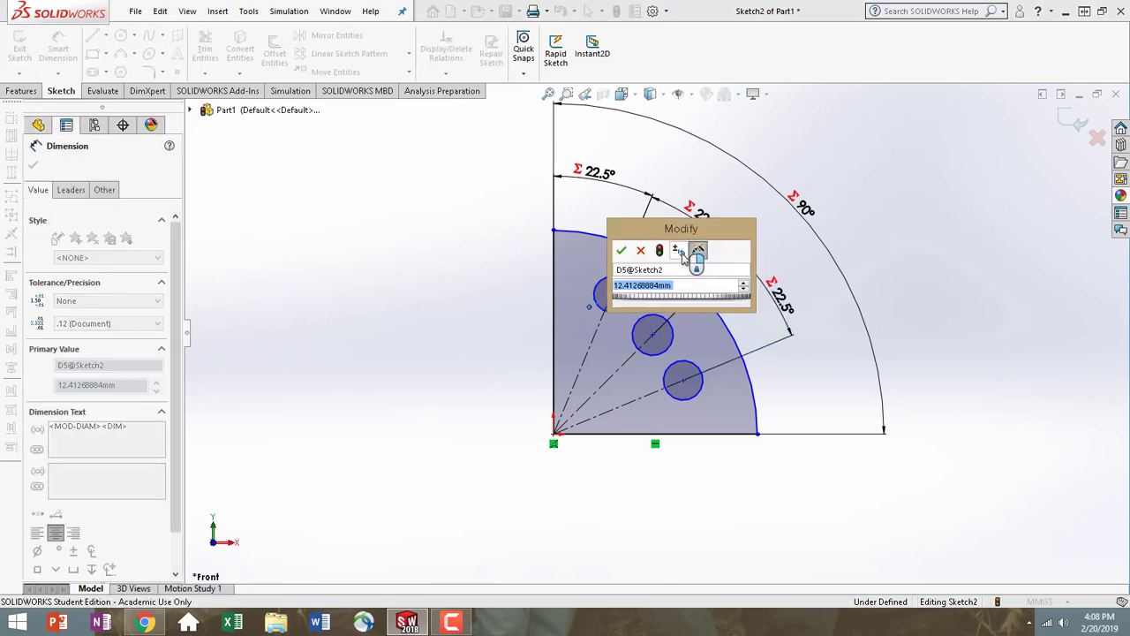
{"action": "type", "text": "="}
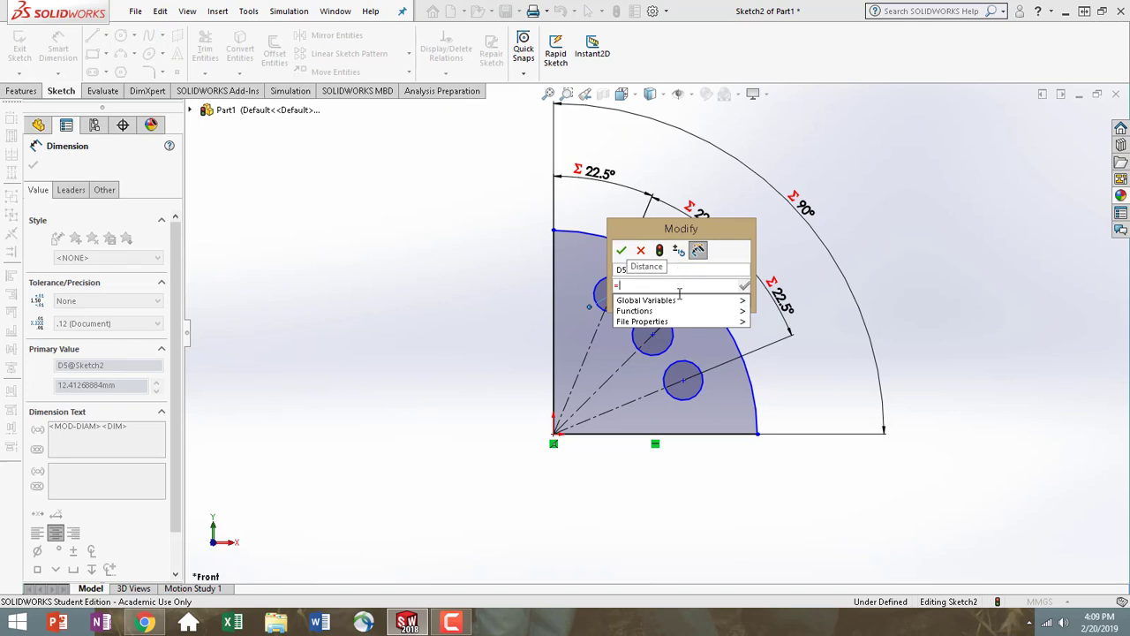
{"action": "mouse_move", "coordinate": [700, 302]}
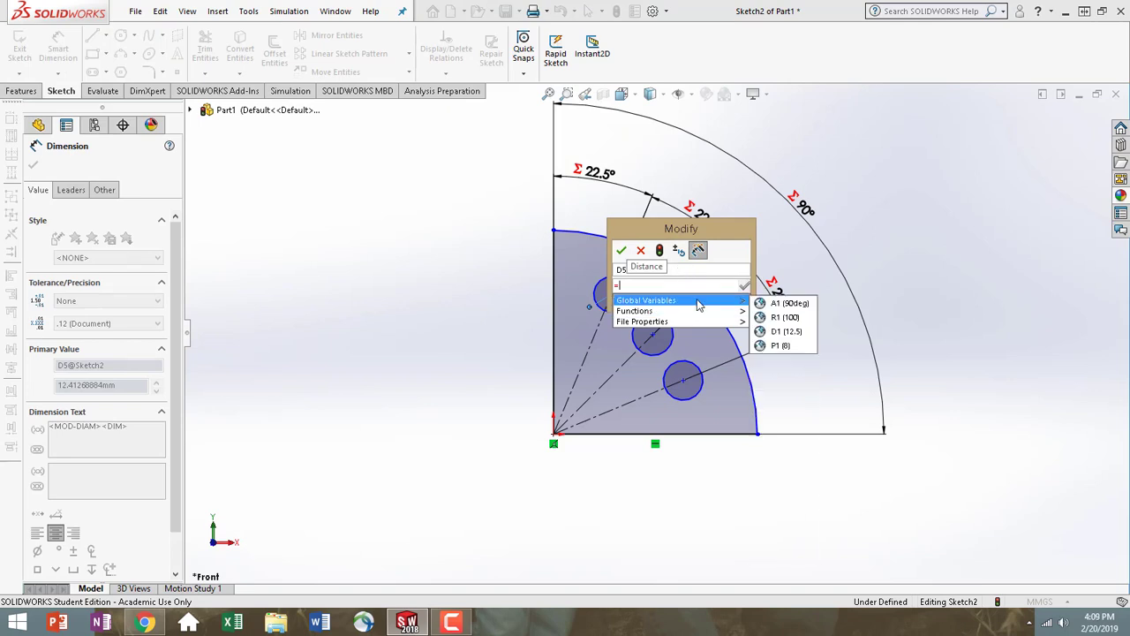
{"action": "left_click", "coordinate": [806, 332]}
{"action": "left_click", "coordinate": [622, 251]}
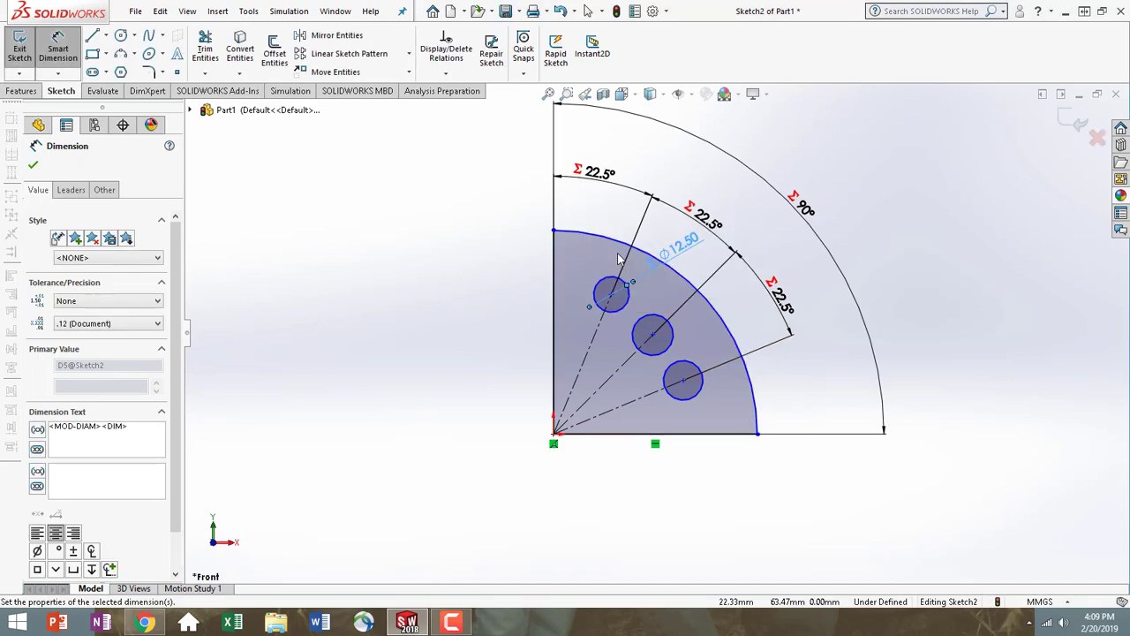
{"action": "left_click", "coordinate": [33, 166]}
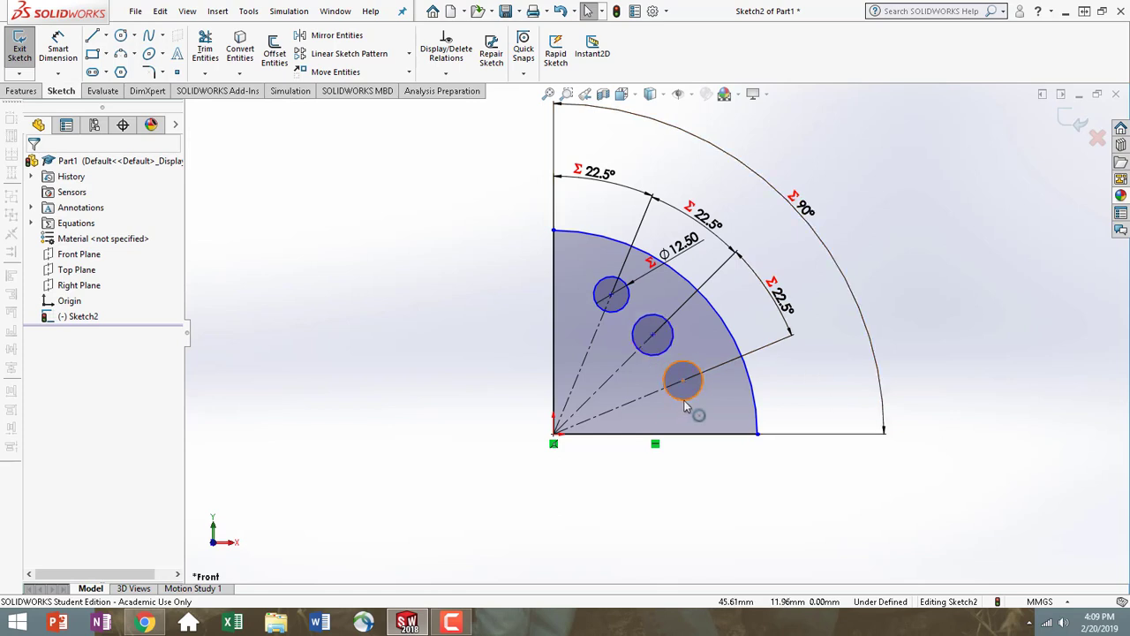
Step: Apply an Equal relation to the three hole circles
{"action": "left_click", "coordinate": [626, 313]}
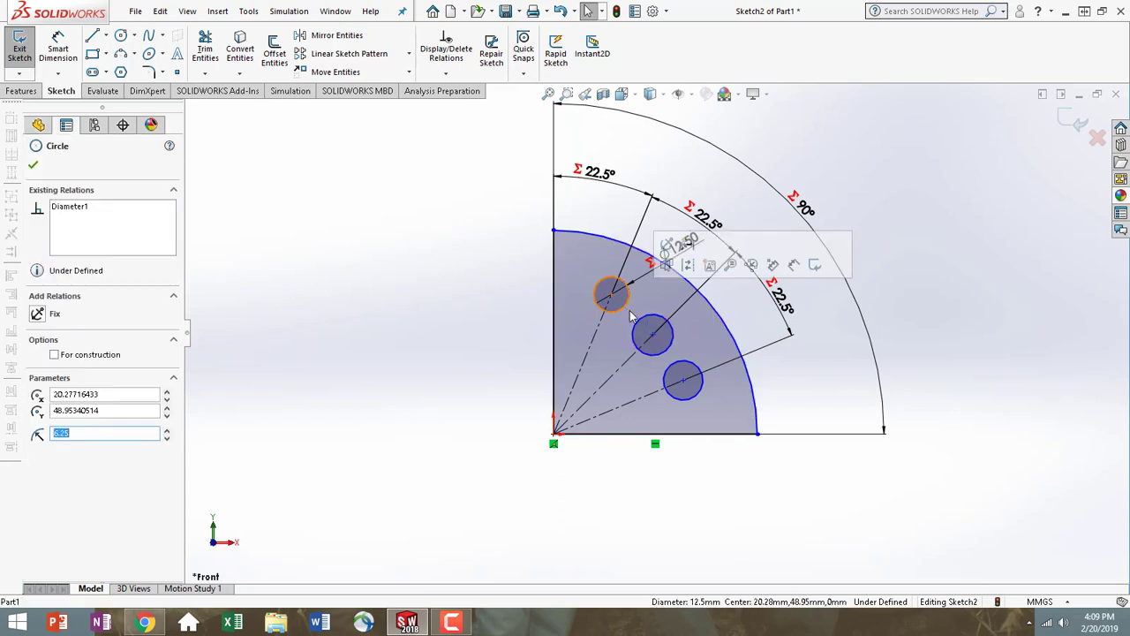
{"action": "left_click", "coordinate": [652, 336], "text": "ctrl"}
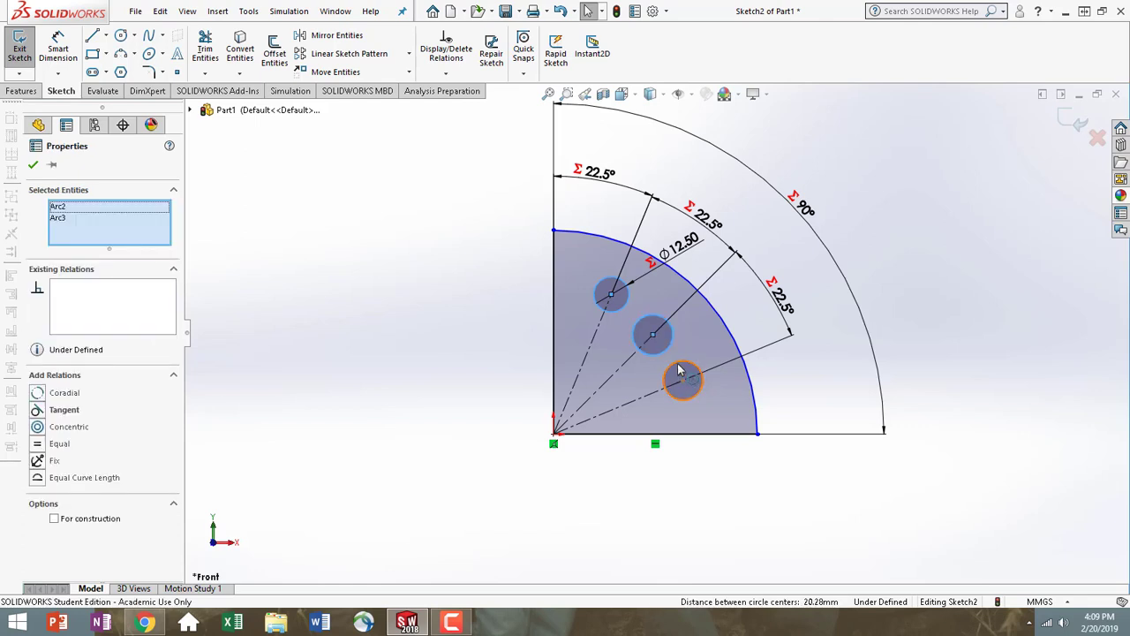
{"action": "left_click", "coordinate": [680, 373], "text": "ctrl"}
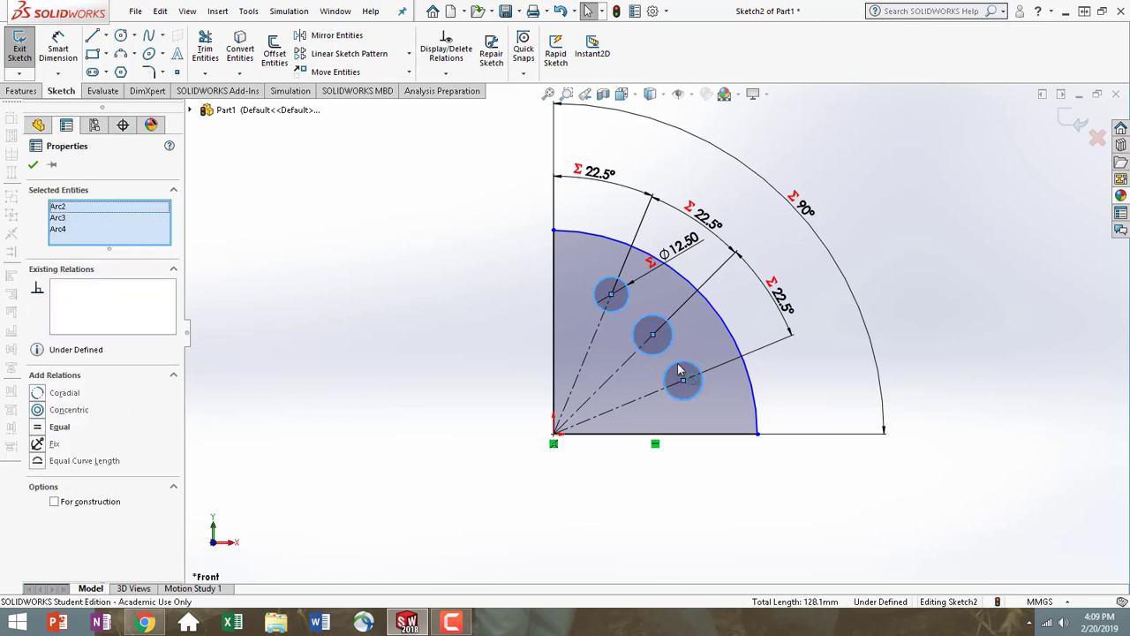
{"action": "left_click", "coordinate": [40, 432]}
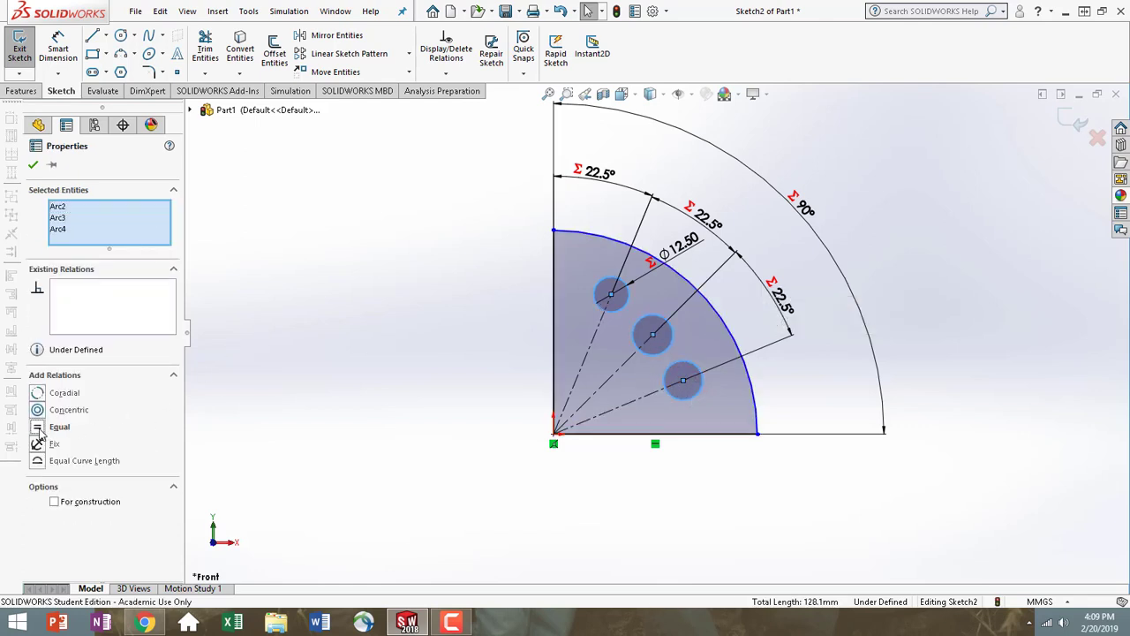
{"action": "left_click", "coordinate": [33, 166]}
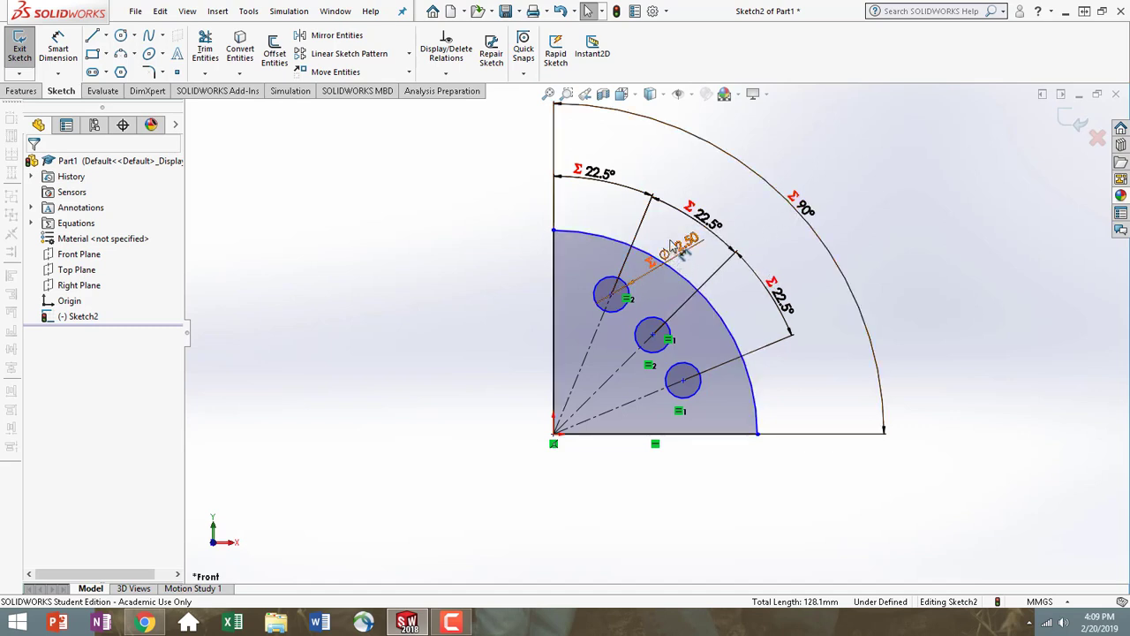
Step: Reposition the hole diameter dimension so its text sits just outside the sector's arc
{"action": "left_click_drag", "start_coordinate": [695, 260], "coordinate": [659, 291]}
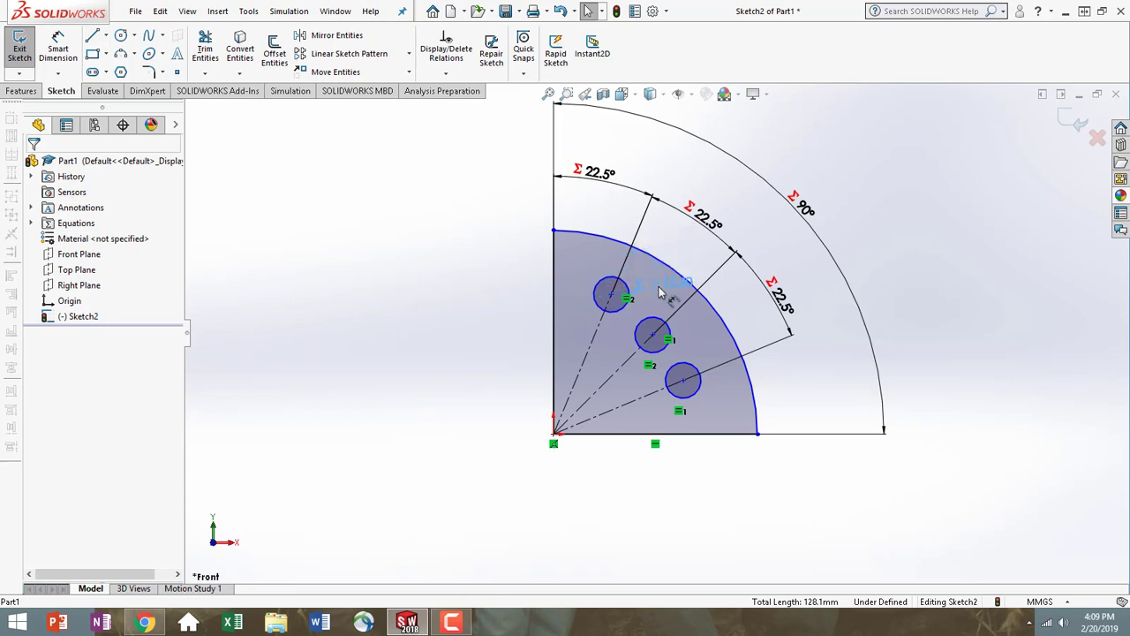
{"action": "left_click", "coordinate": [919, 516]}
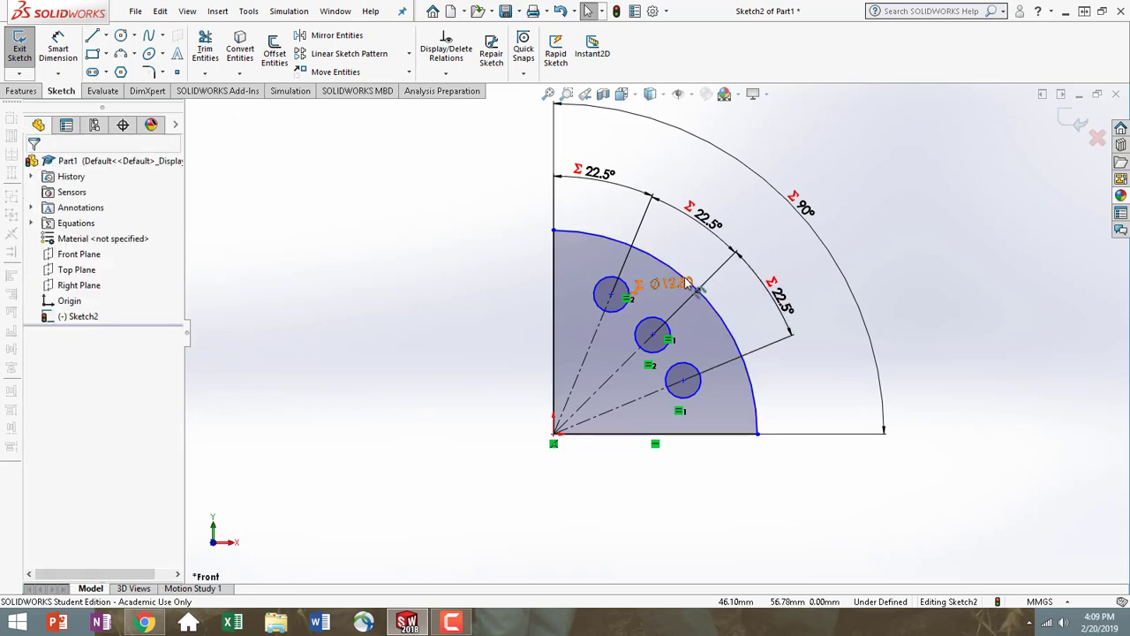
{"action": "left_click_drag", "start_coordinate": [691, 284], "coordinate": [705, 254]}
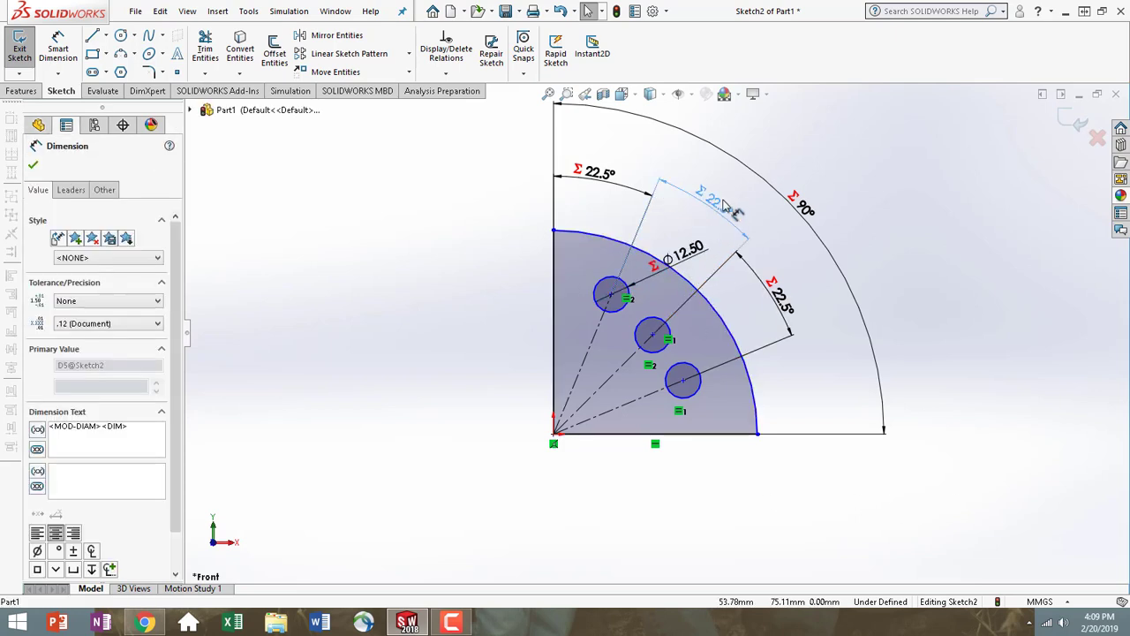
Step: Move the three hole-spacing angle dimensions and the hole diameter dimension farther outward from the sector's arc
{"action": "left_click_drag", "start_coordinate": [722, 205], "coordinate": [732, 196]}
{"action": "left_click_drag", "start_coordinate": [612, 178], "coordinate": [612, 152]}
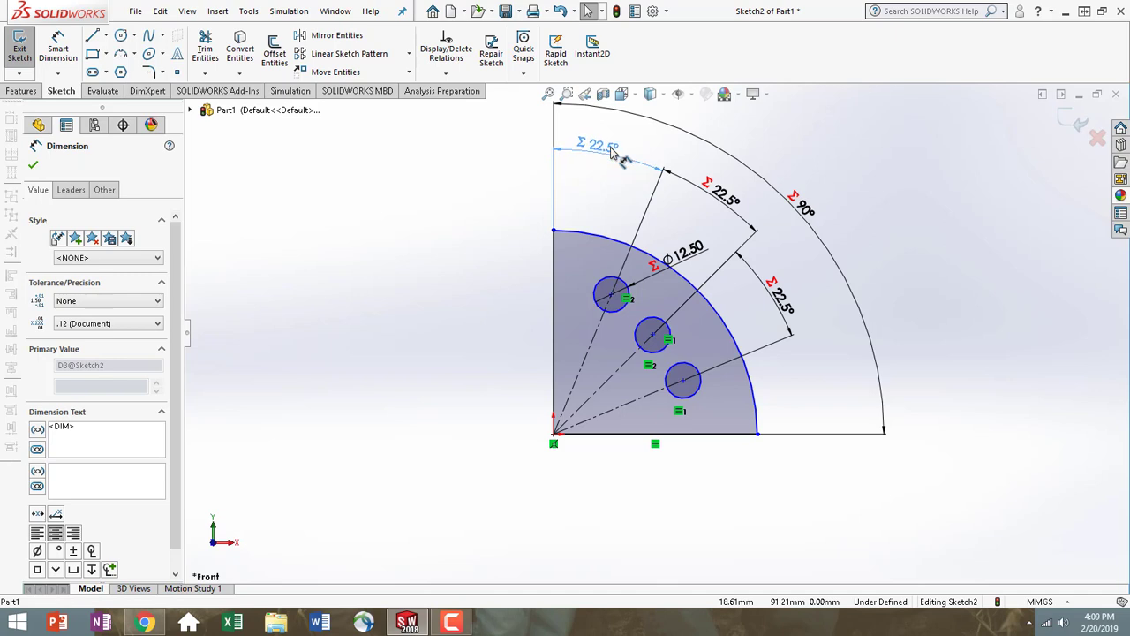
{"action": "mouse_move", "coordinate": [796, 287]}
{"action": "left_mouse_down"}
{"action": "mouse_move", "coordinate": [804, 281]}
{"action": "mouse_move", "coordinate": [777, 291]}
{"action": "left_mouse_up"}
{"action": "left_click_drag", "start_coordinate": [684, 252], "coordinate": [711, 232]}
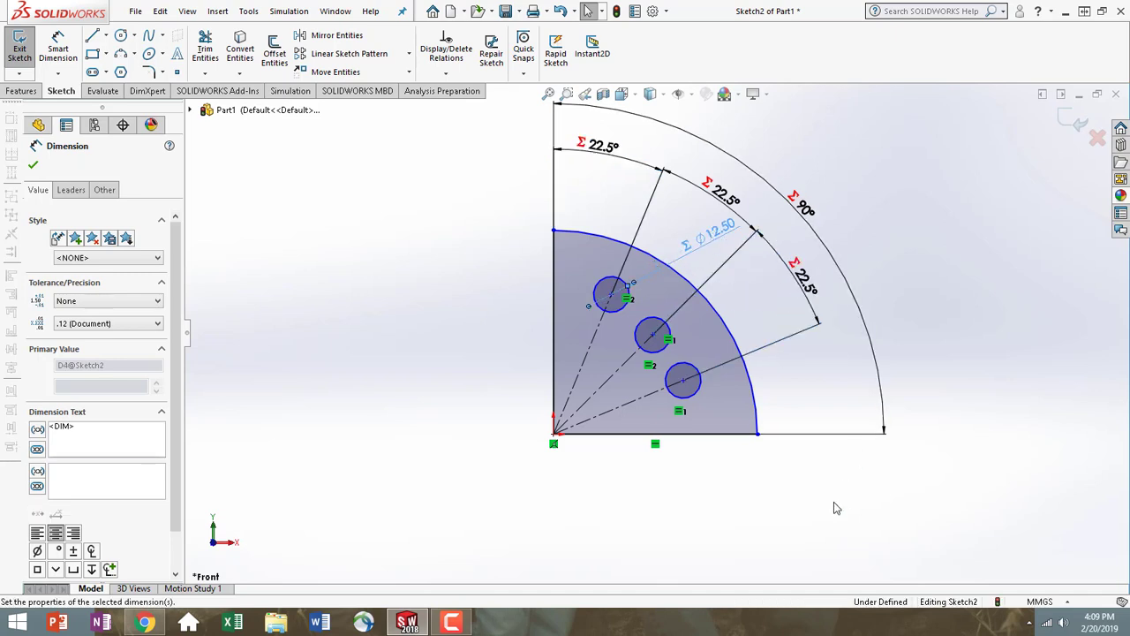
{"action": "left_click", "coordinate": [836, 508]}
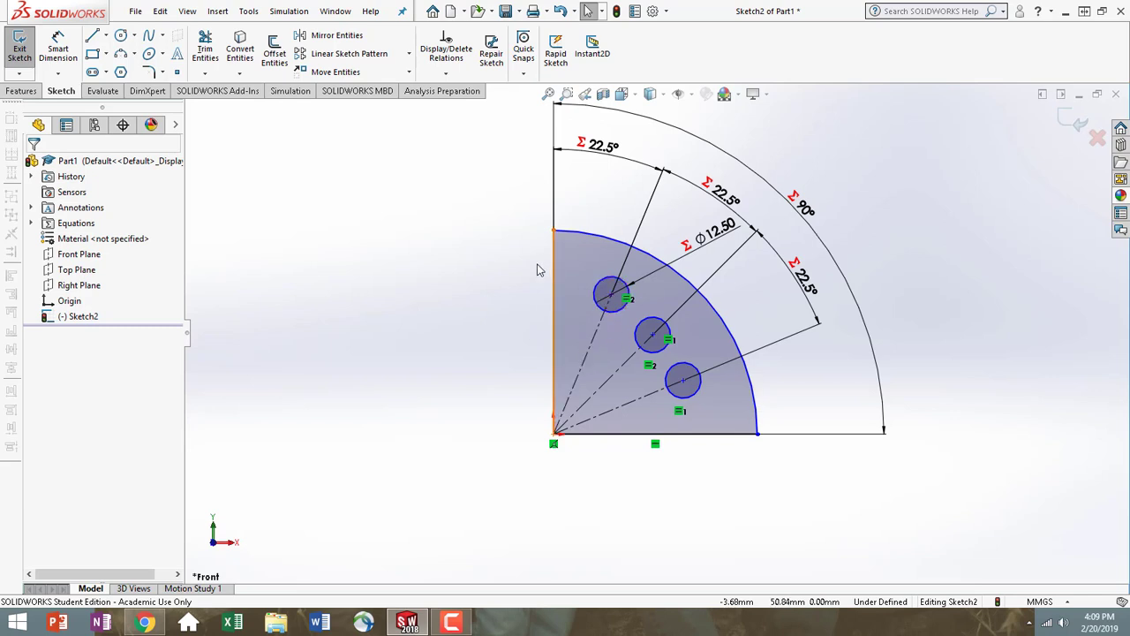
Step: Dimension the sector's vertical straight edge and link its length to global variable R1
{"action": "left_click", "coordinate": [70, 58]}
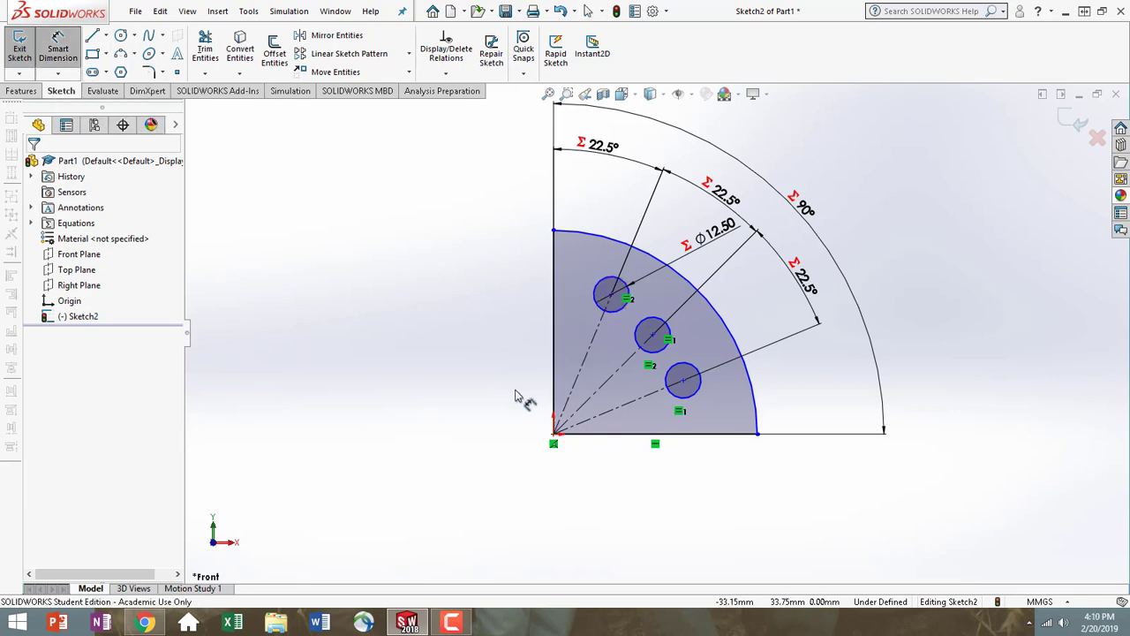
{"action": "left_click", "coordinate": [554, 351]}
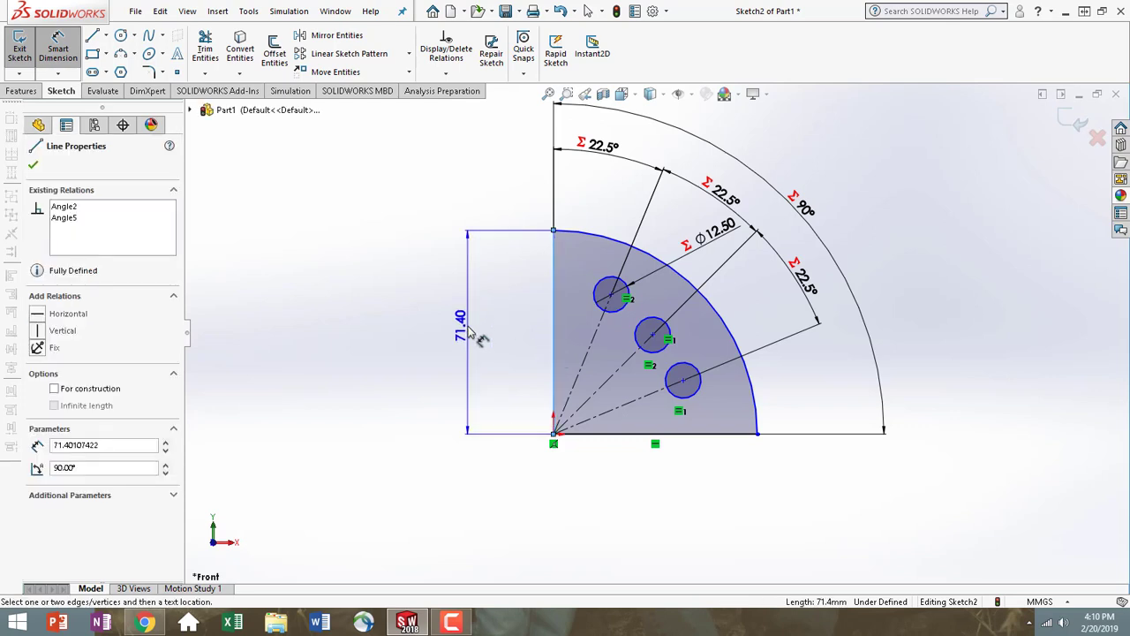
{"action": "left_click", "coordinate": [471, 334]}
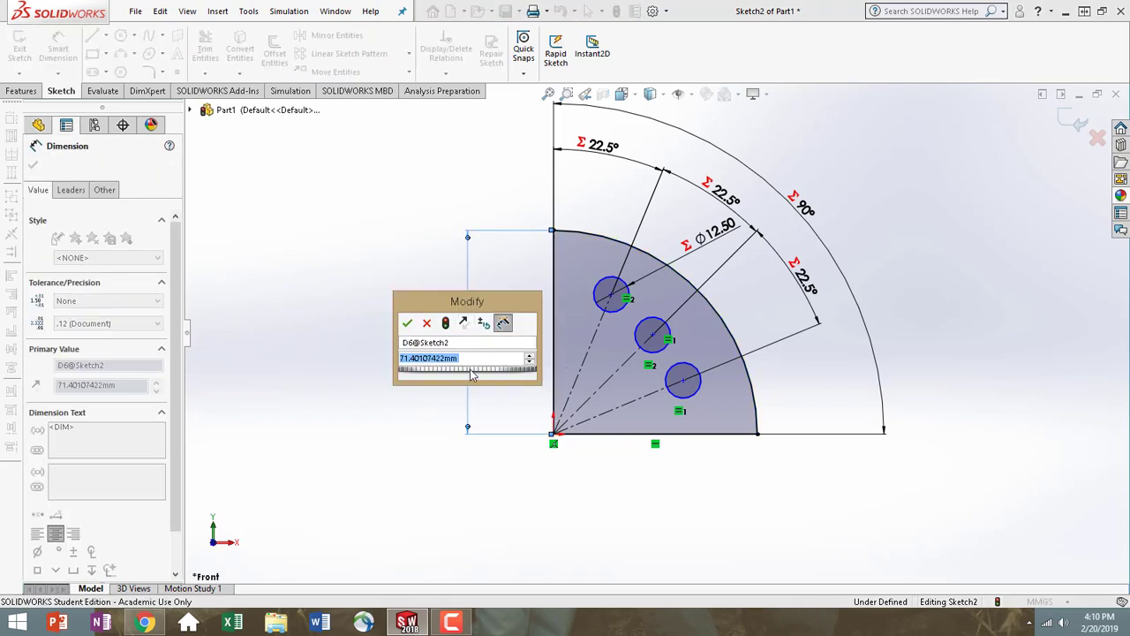
{"action": "type", "text": "="}
{"action": "mouse_move", "coordinate": [522, 373]}
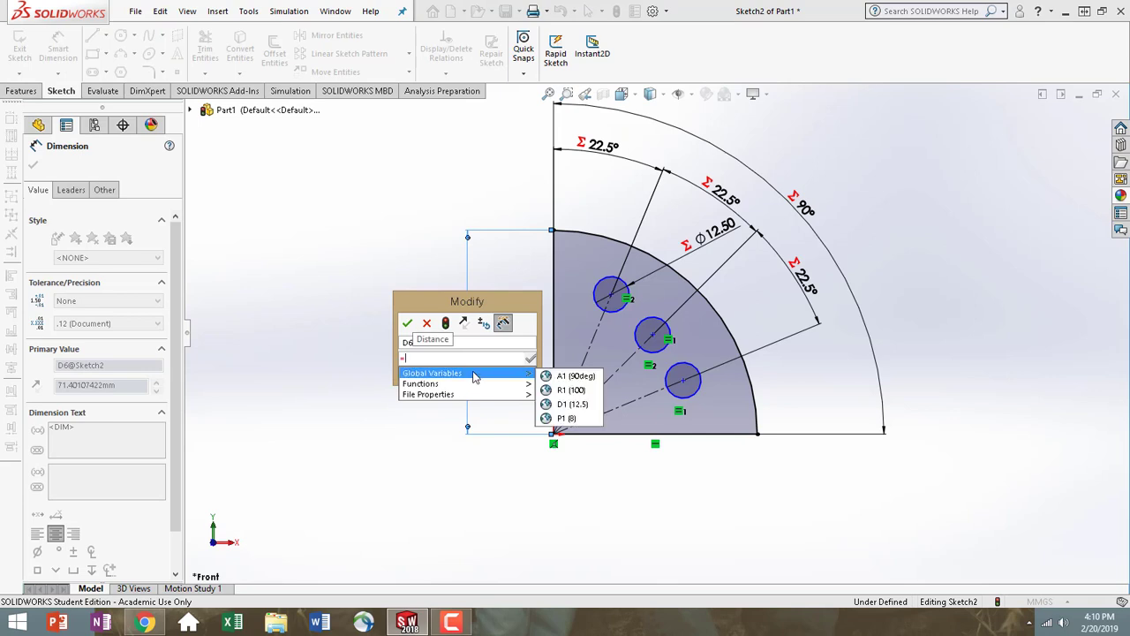
{"action": "left_click", "coordinate": [565, 375]}
{"action": "left_click", "coordinate": [407, 323]}
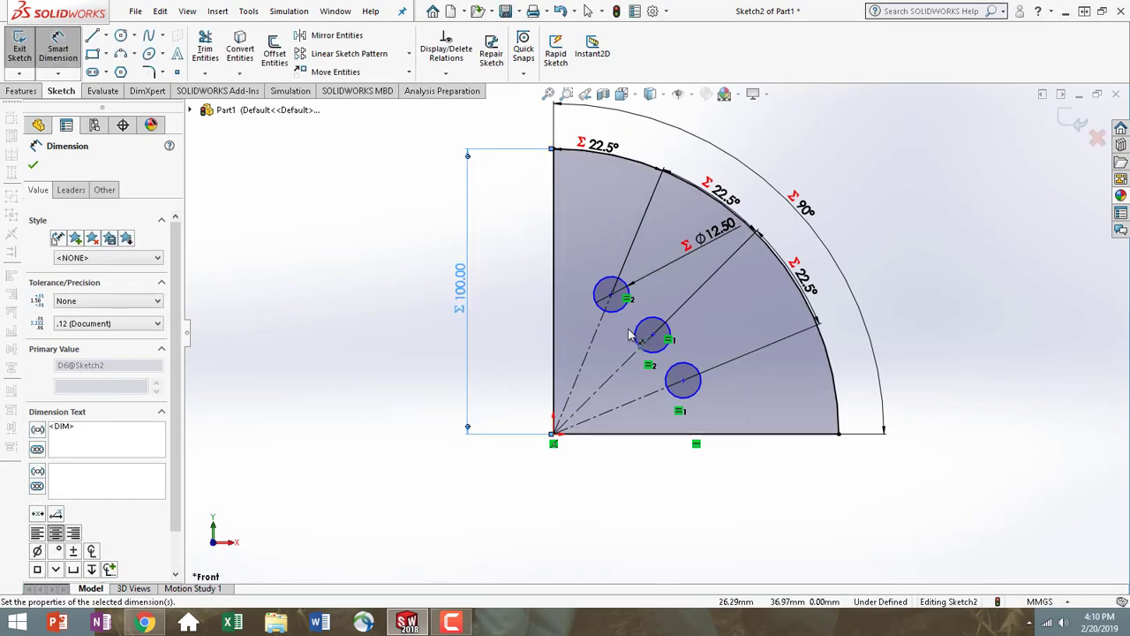
Step: Dimension the length of the uppermost hole's construction line, driven by the equation "R1"*.75, and finish dimensioning
{"action": "left_click", "coordinate": [589, 351]}
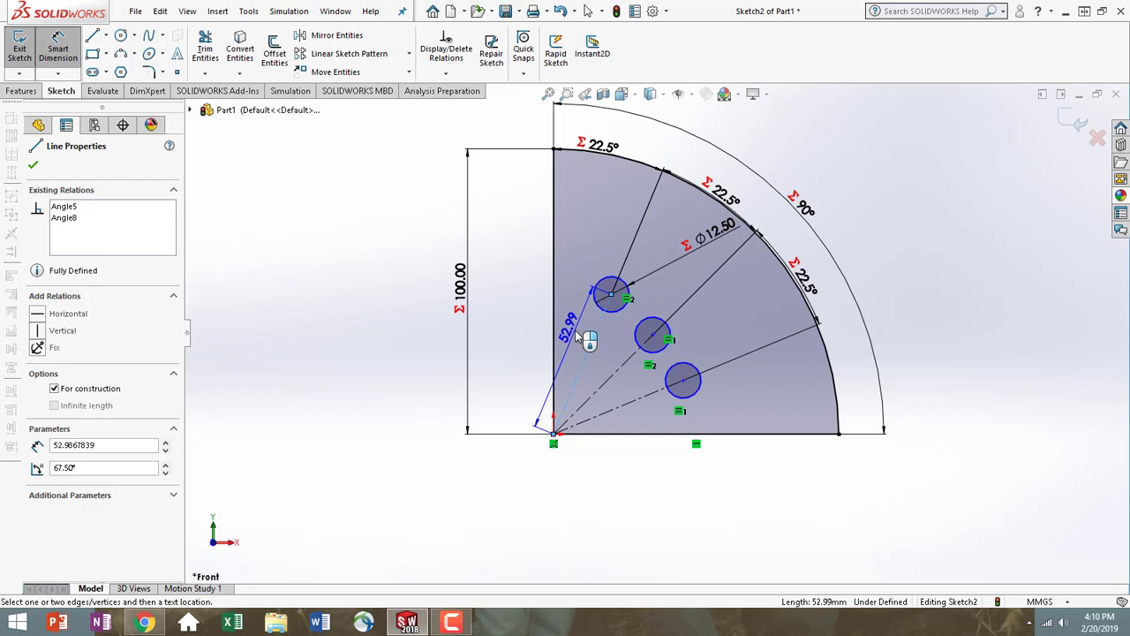
{"action": "left_click", "coordinate": [576, 334]}
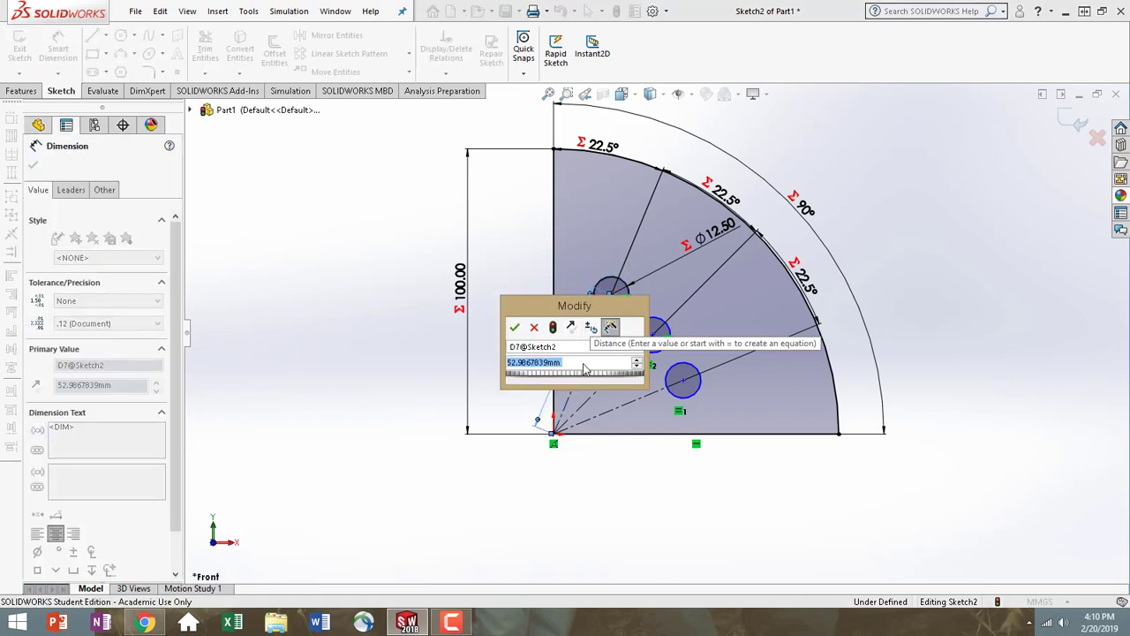
{"action": "type", "text": "="}
{"action": "mouse_move", "coordinate": [585, 379]}
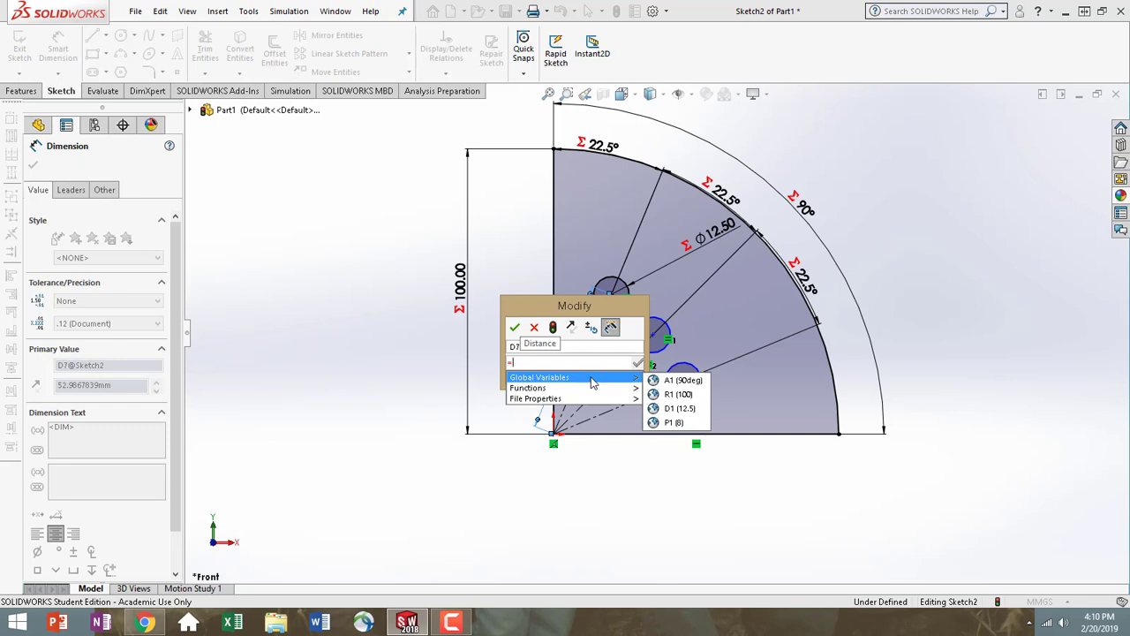
{"action": "left_click", "coordinate": [676, 394]}
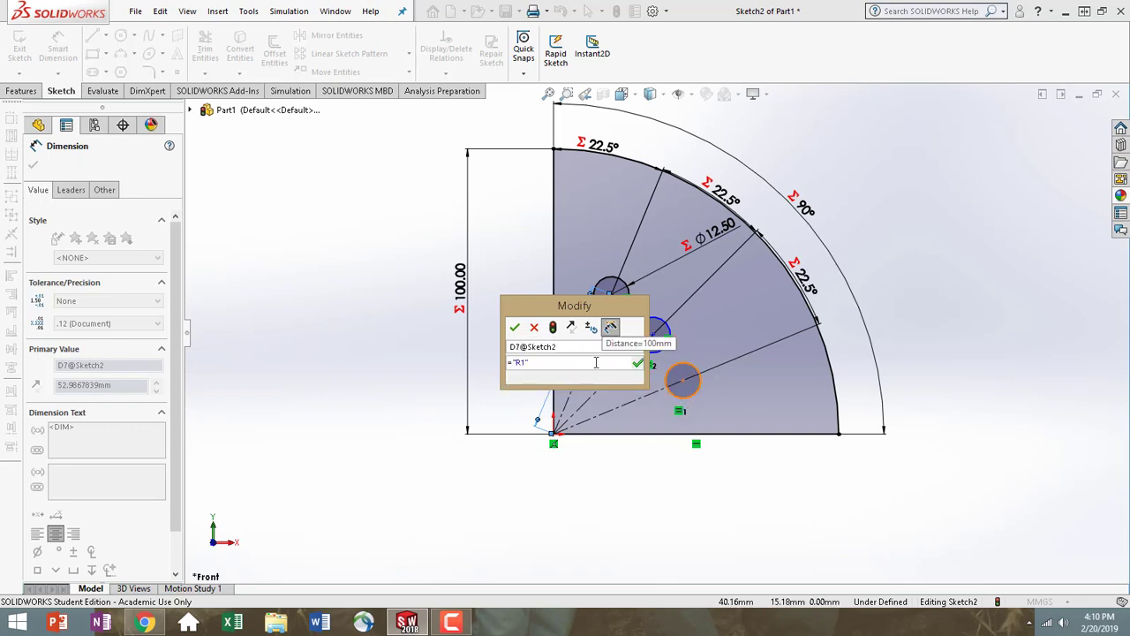
{"action": "type", "text": "*.75"}
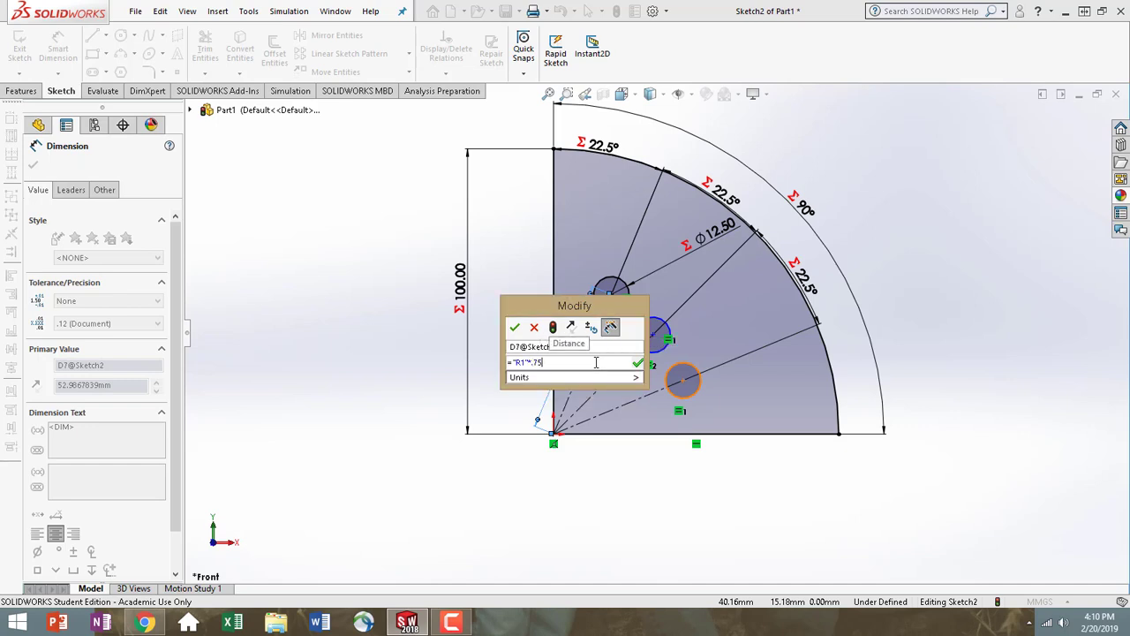
{"action": "key", "text": "Return"}
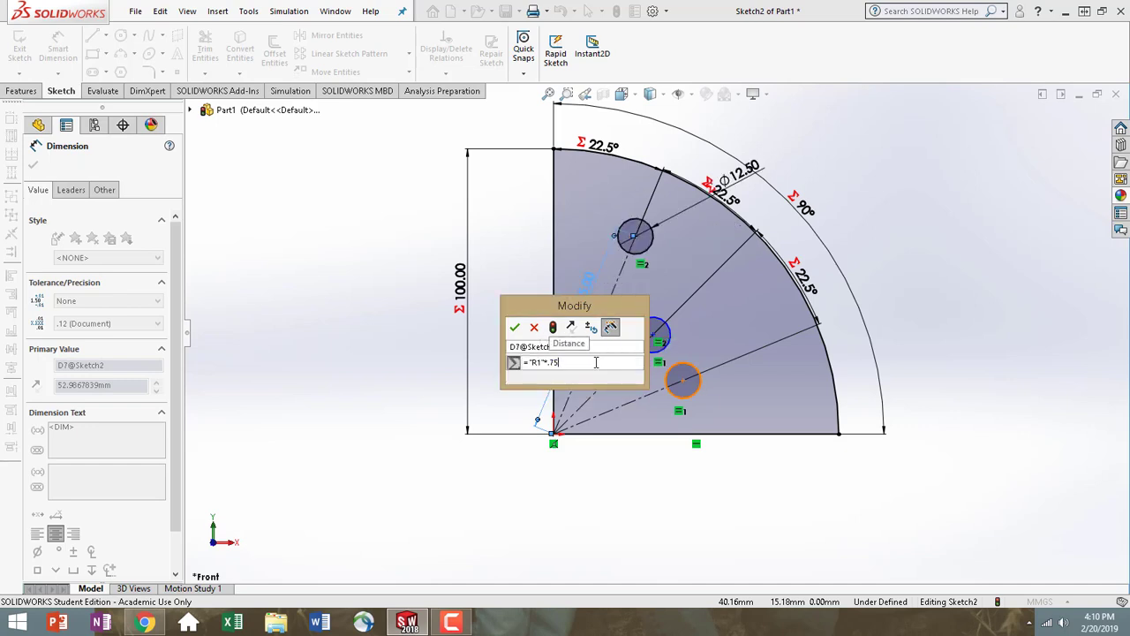
{"action": "left_click", "coordinate": [515, 326]}
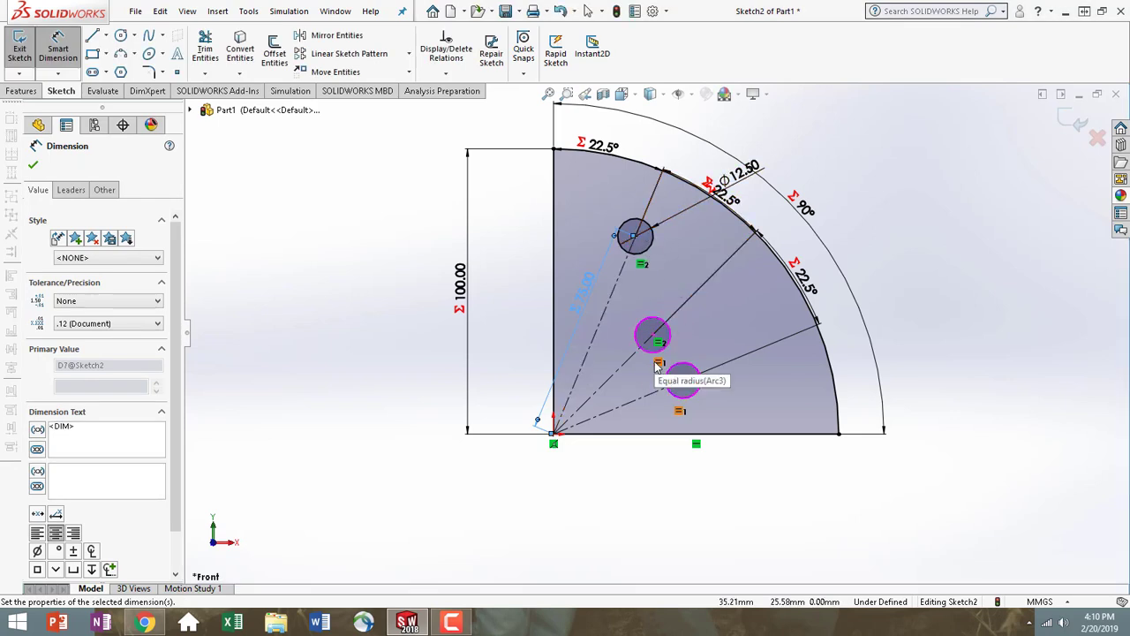
{"action": "left_click", "coordinate": [33, 166]}
Step: Apply an Equal relation to the three construction lines running from the origin to the hole centers
{"action": "left_click", "coordinate": [600, 360]}
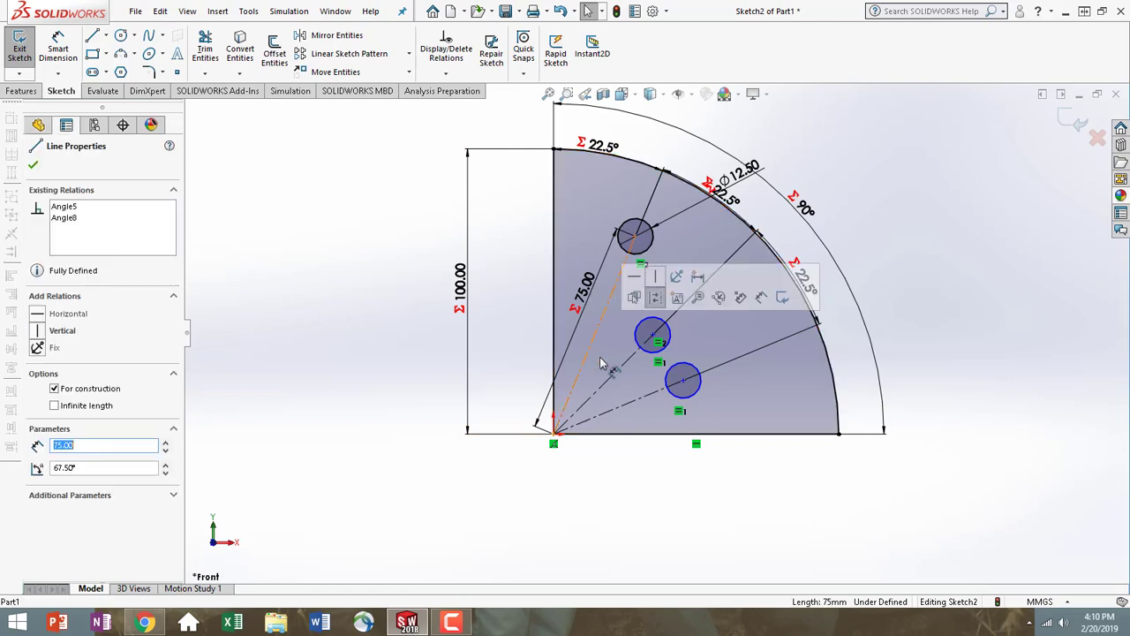
{"action": "left_click", "coordinate": [619, 370], "text": "ctrl"}
{"action": "left_click", "coordinate": [635, 398], "text": "ctrl"}
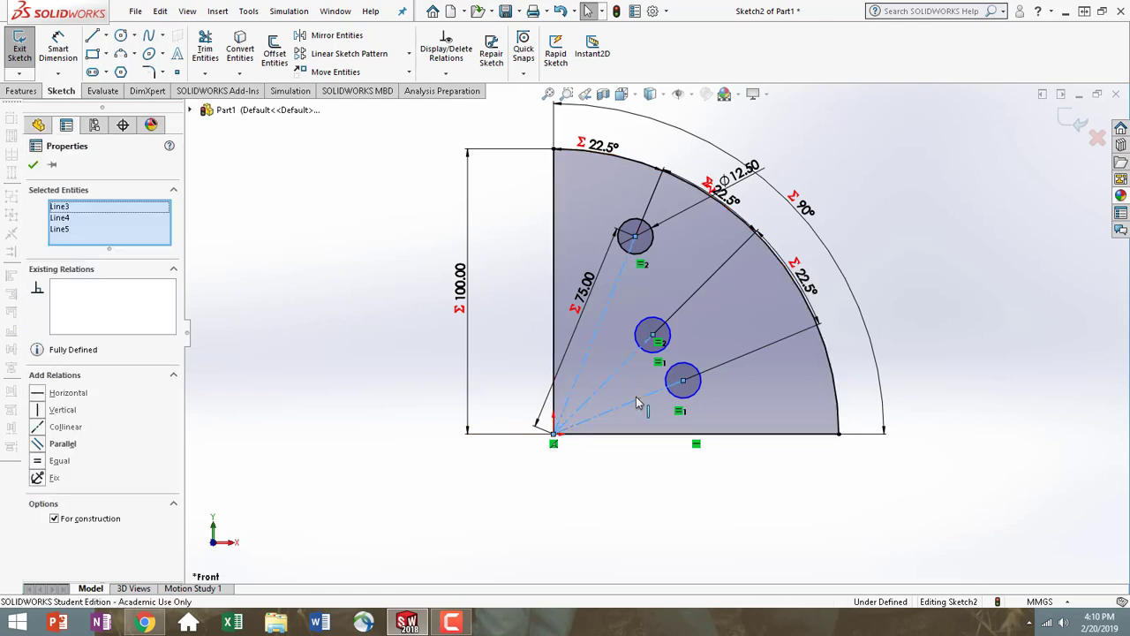
{"action": "left_click", "coordinate": [36, 463]}
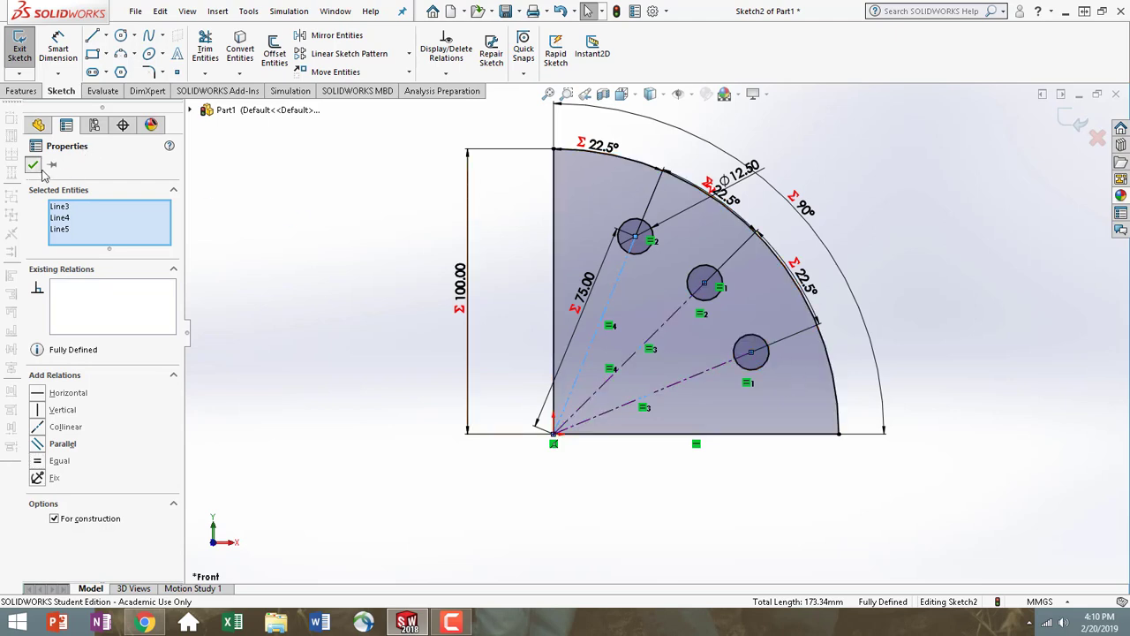
{"action": "left_click", "coordinate": [745, 530]}
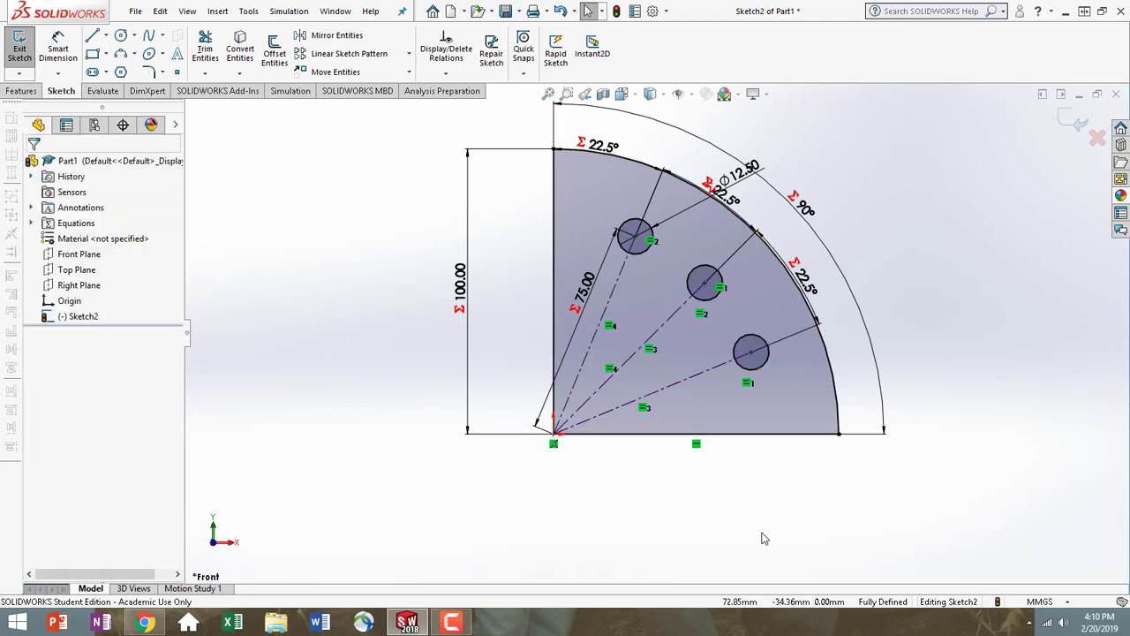
Step: Spread out the overall angle, hole diameter and hole-spacing angle dimensions so they sit clear of the enlarged arc
{"action": "left_click_drag", "start_coordinate": [802, 206], "coordinate": [829, 184]}
{"action": "scroll", "coordinate": [786, 238], "scroll_direction": "up", "scroll_amount": 1}
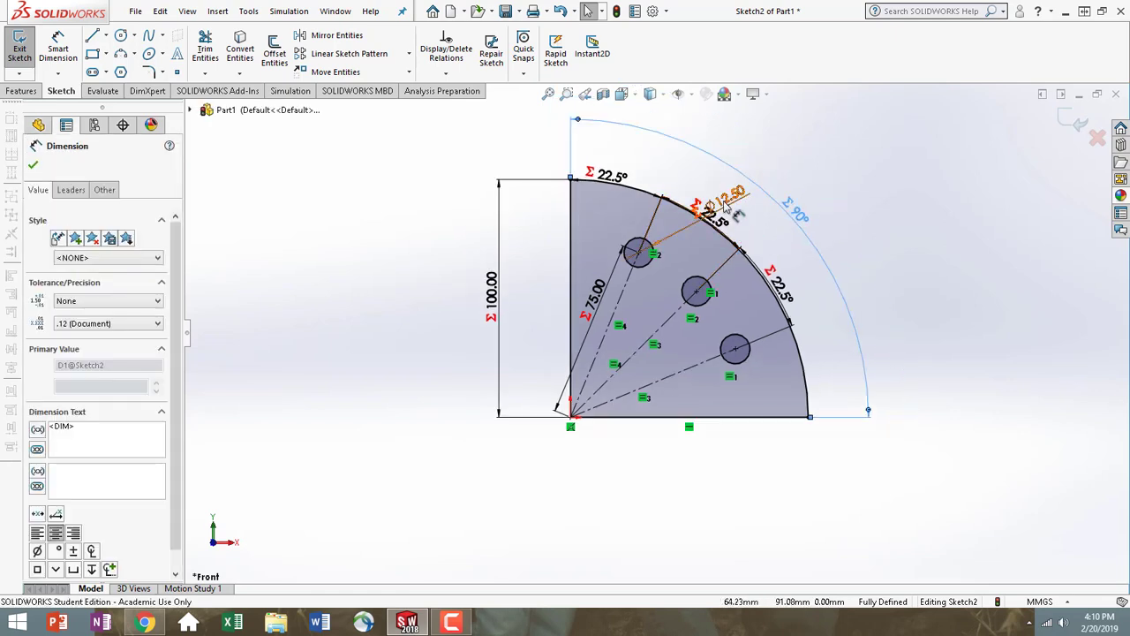
{"action": "mouse_move", "coordinate": [726, 205]}
{"action": "left_mouse_down"}
{"action": "mouse_move", "coordinate": [759, 220]}
{"action": "mouse_move", "coordinate": [752, 231]}
{"action": "mouse_move", "coordinate": [727, 197]}
{"action": "left_mouse_up"}
{"action": "left_click_drag", "start_coordinate": [621, 179], "coordinate": [626, 156]}
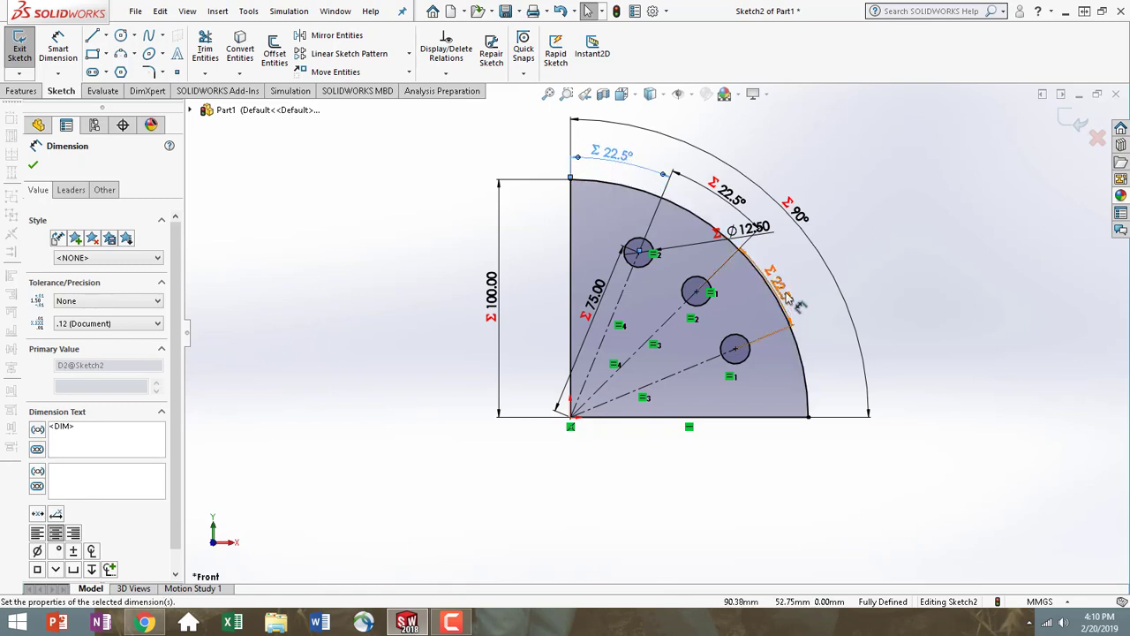
{"action": "left_click_drag", "start_coordinate": [789, 299], "coordinate": [803, 288]}
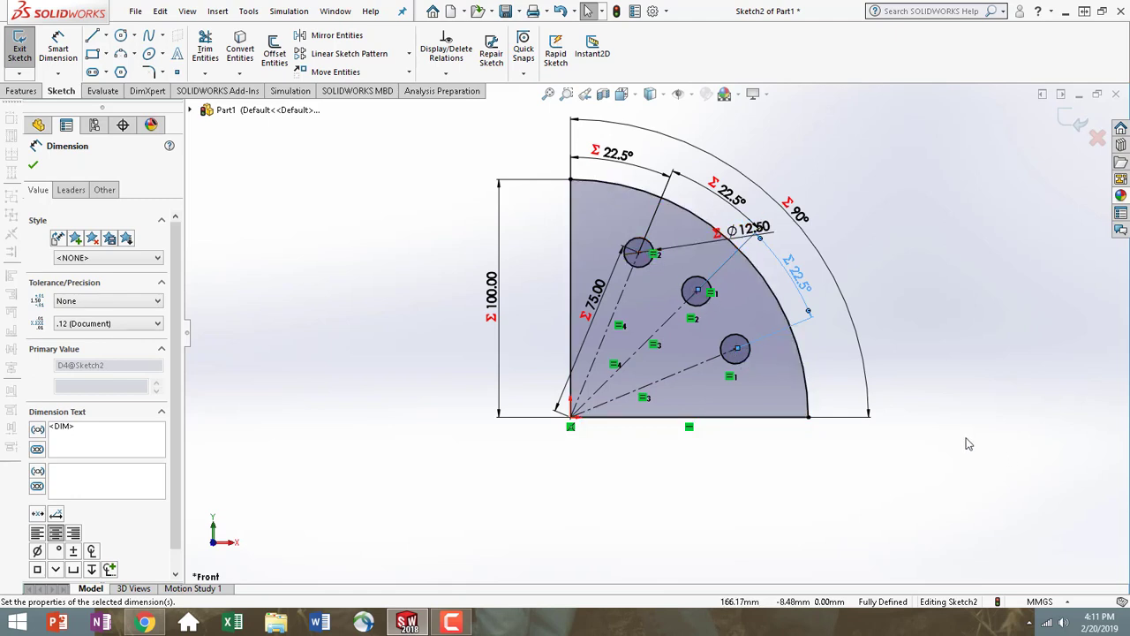
{"action": "key", "text": "XF86AudioRaiseVolume"}
{"action": "key", "text": "XF86AudioRaiseVolume"}
{"action": "key", "text": "XF86AudioRaiseVolume"}
{"action": "key", "text": "XF86AudioRaiseVolume"}
{"action": "key", "text": "XF86AudioRaiseVolume"}
{"action": "key", "text": "XF86AudioRaiseVolume"}
{"action": "key", "text": "XF86AudioRaiseVolume"}
{"action": "key", "text": "XF86AudioRaiseVolume"}
{"action": "key", "text": "XF86AudioRaiseVolume"}
{"action": "key", "text": "XF86AudioRaiseVolume"}
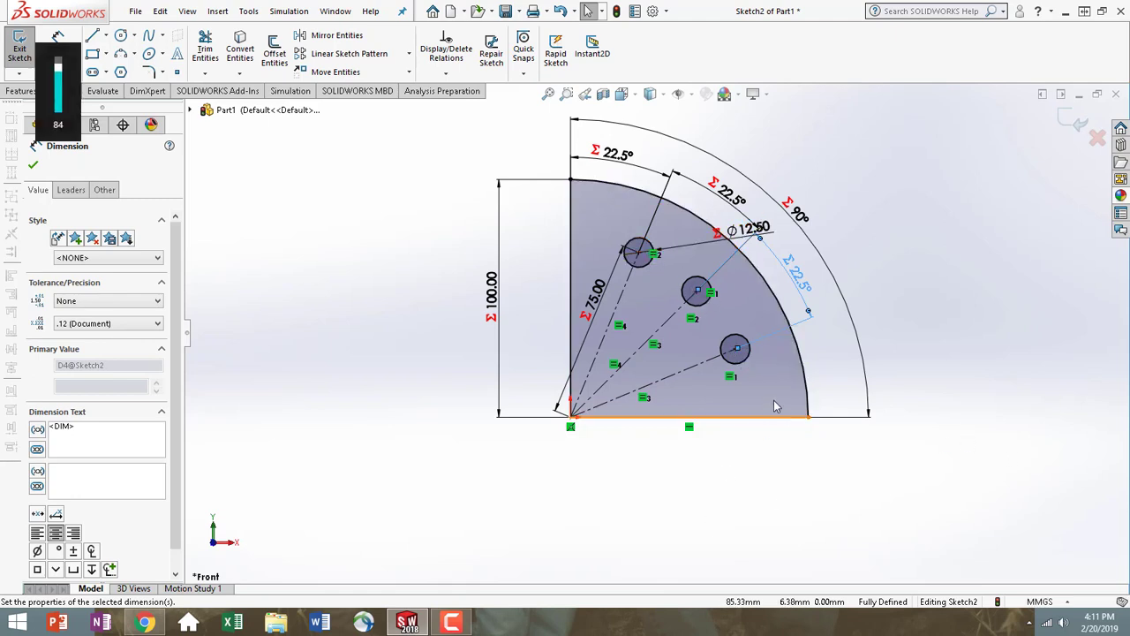
Step: Extrude the sector sketch as a Blind boss with its depth linked to global variable P1
{"action": "left_click", "coordinate": [33, 167]}
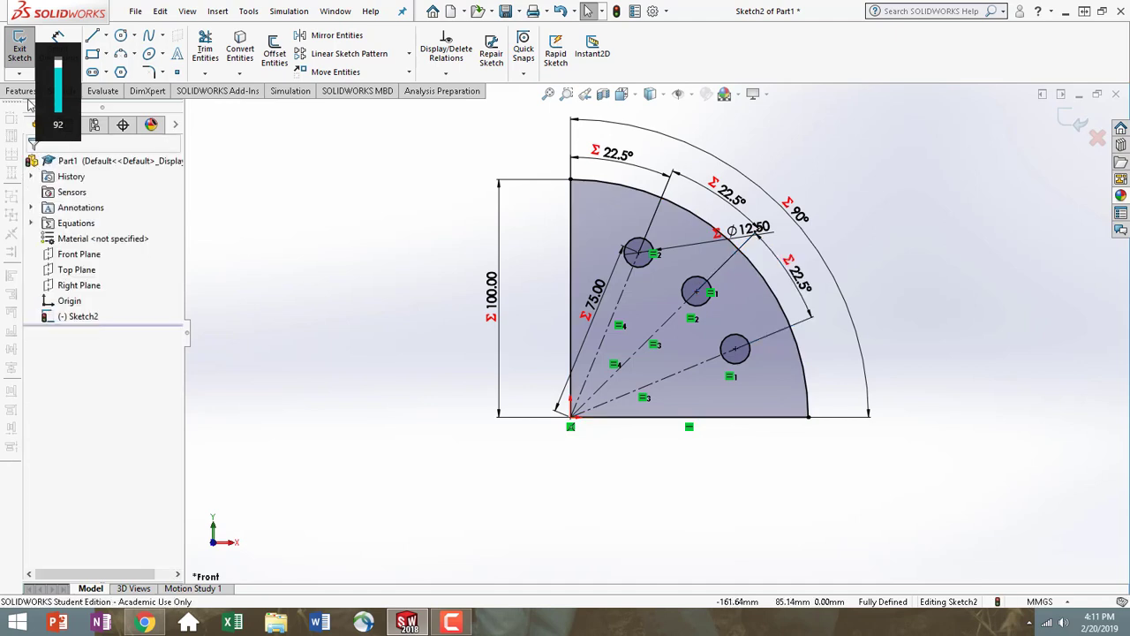
{"action": "left_click", "coordinate": [22, 93]}
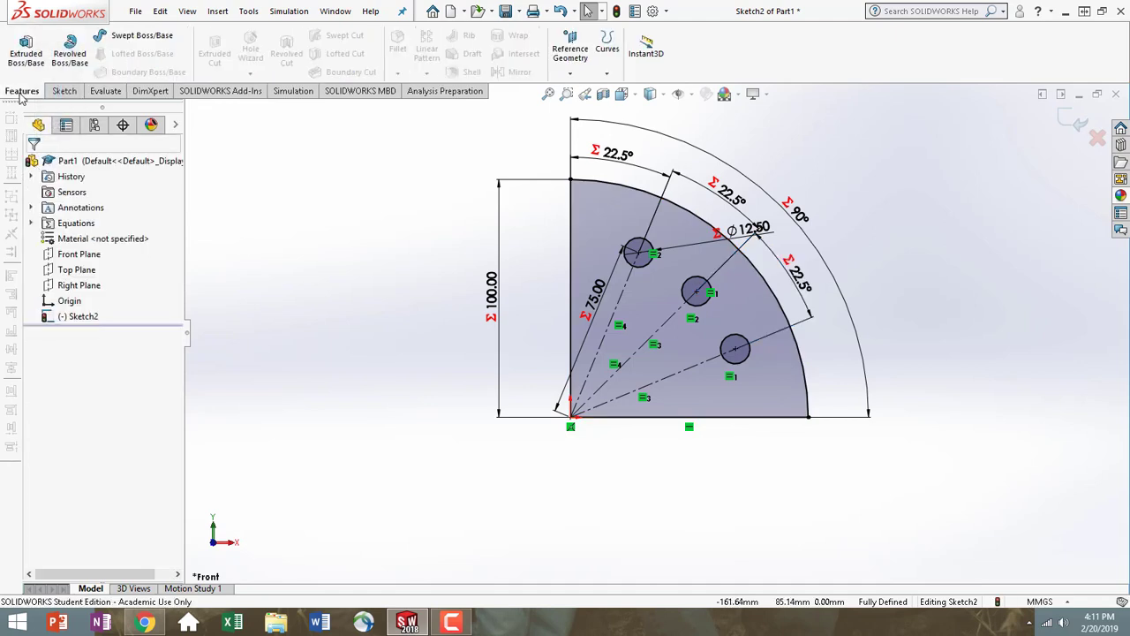
{"action": "left_click", "coordinate": [24, 77]}
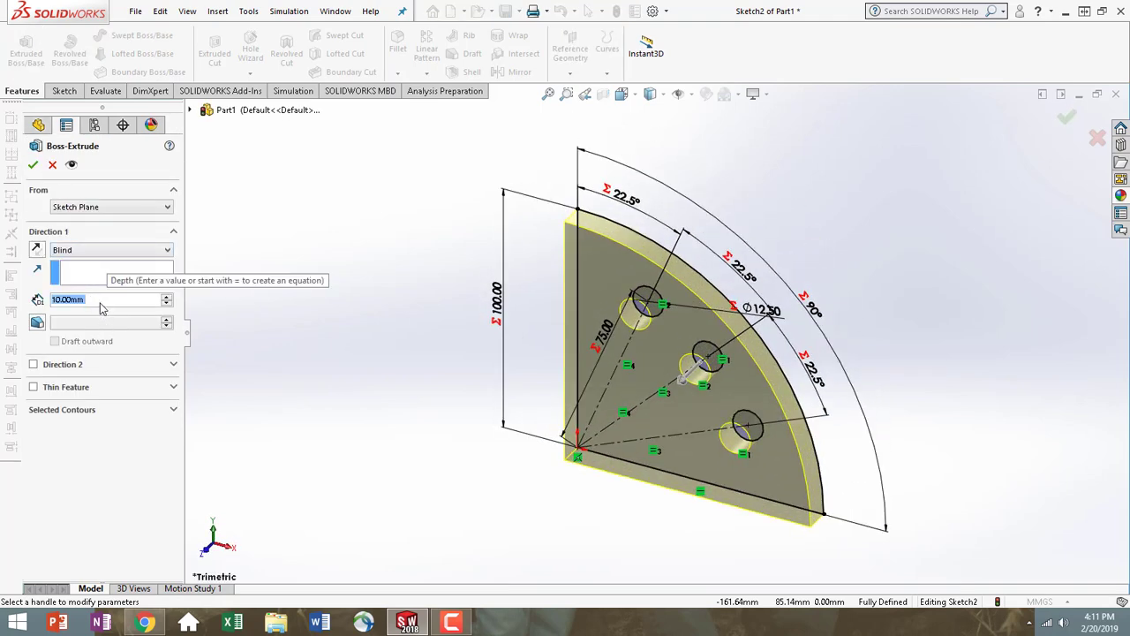
{"action": "type", "text": "="}
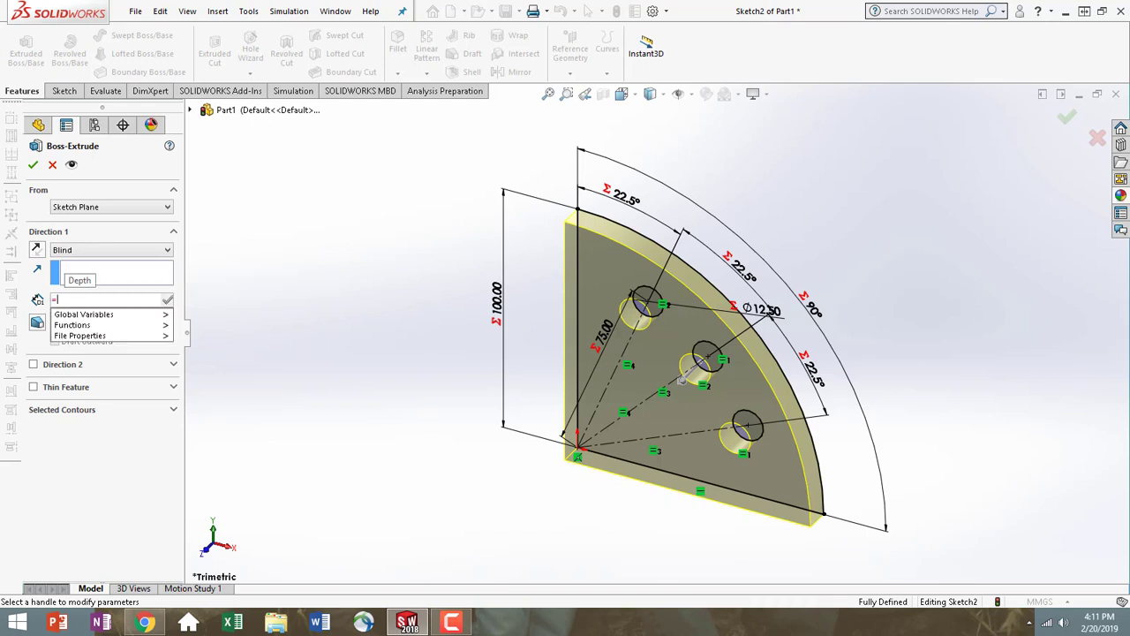
{"action": "mouse_move", "coordinate": [113, 318]}
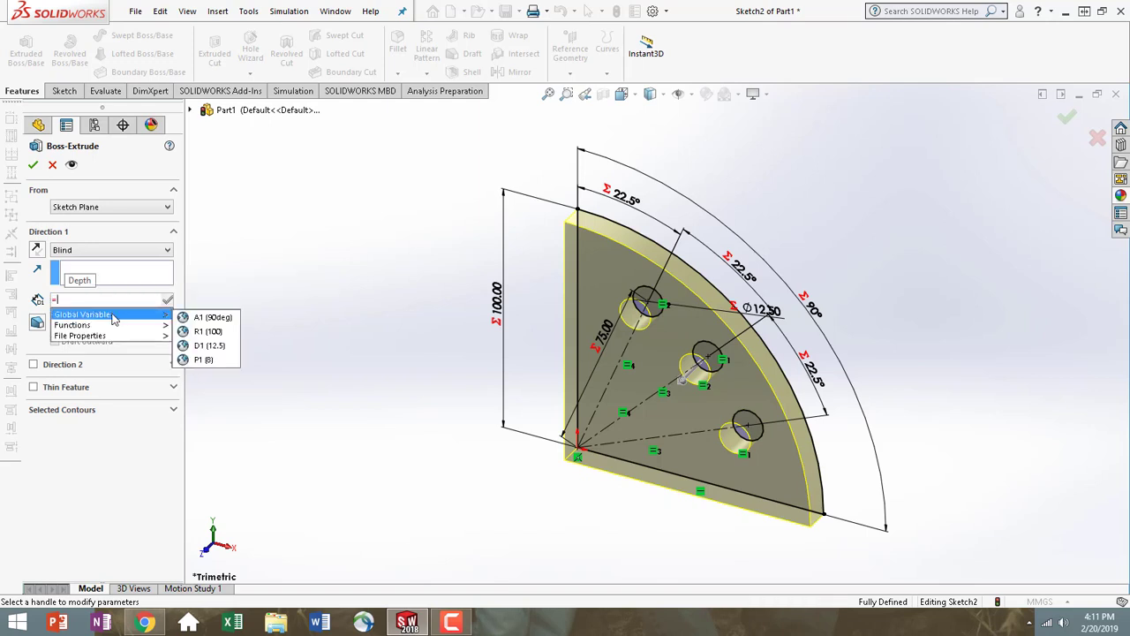
{"action": "left_click", "coordinate": [206, 360]}
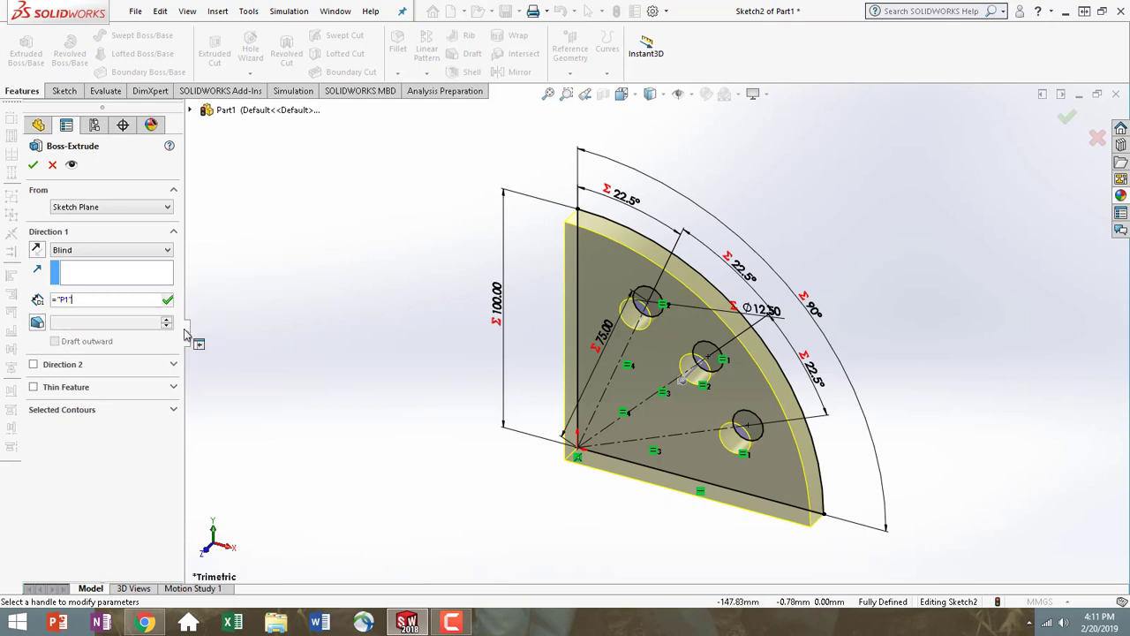
{"action": "left_click", "coordinate": [33, 168]}
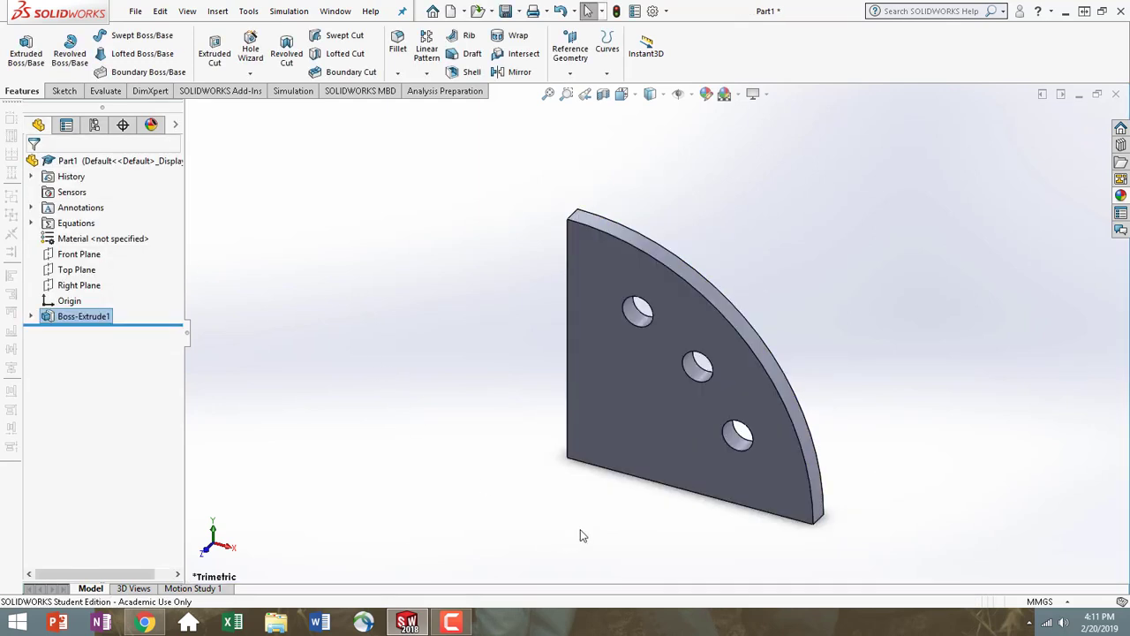
Step: Inspect the extruded plate at an angle and view its front face straight on
{"action": "mouse_move", "coordinate": [624, 481]}
{"action": "middle_mouse_down"}
{"action": "mouse_move", "coordinate": [651, 454]}
{"action": "mouse_move", "coordinate": [636, 462]}
{"action": "middle_mouse_up"}
{"action": "left_click", "coordinate": [637, 464]}
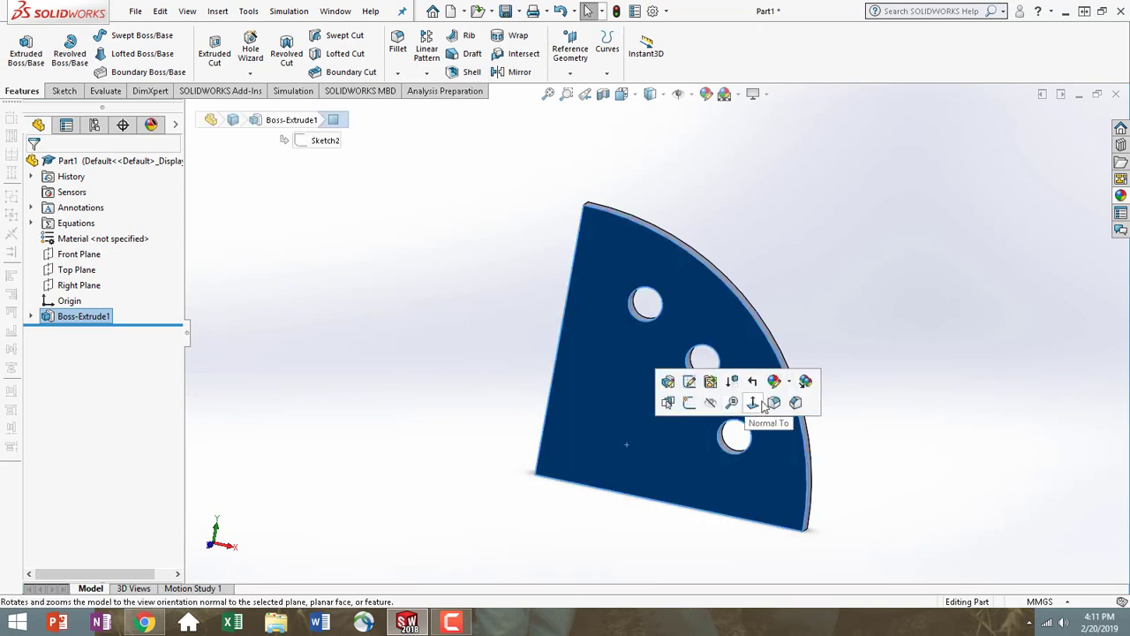
{"action": "left_click", "coordinate": [753, 402]}
{"action": "left_click", "coordinate": [965, 374]}
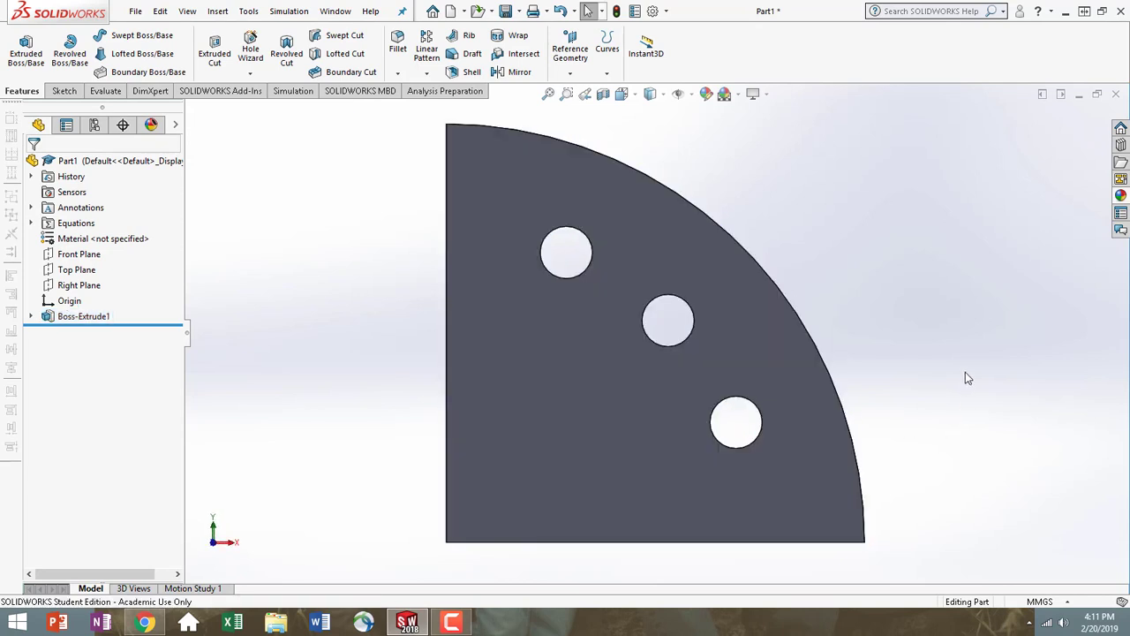
{"action": "scroll", "coordinate": [965, 374], "scroll_direction": "up", "scroll_amount": 1}
{"action": "scroll", "coordinate": [909, 387], "scroll_direction": "up", "scroll_amount": 1}
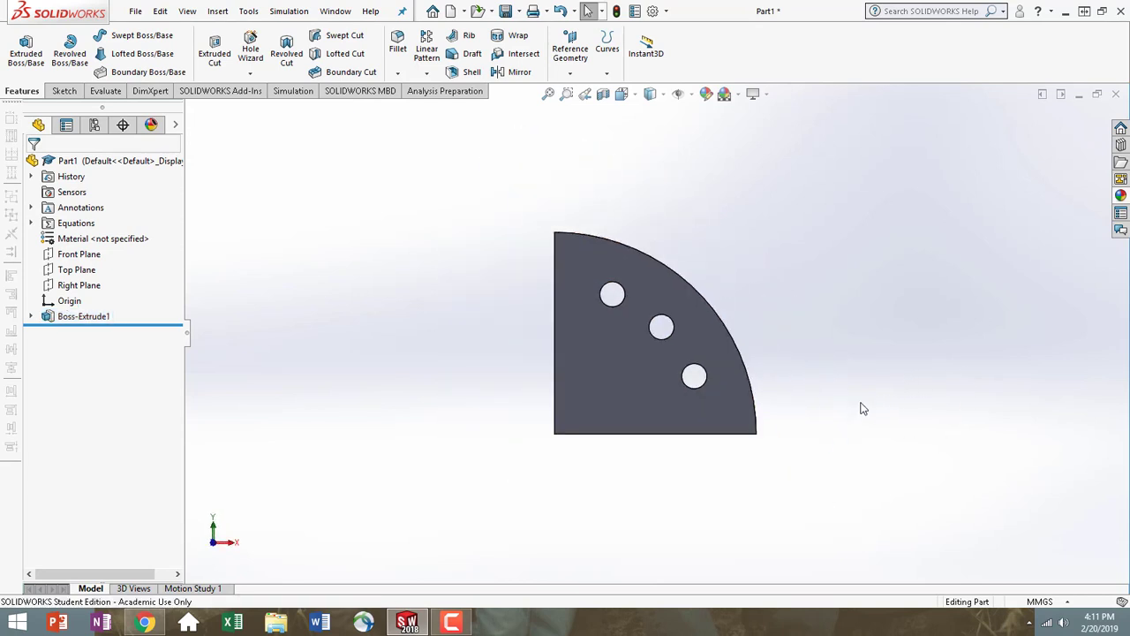
{"action": "mouse_move", "coordinate": [863, 408]}
{"action": "middle_mouse_down"}
{"action": "mouse_move", "coordinate": [729, 462]}
{"action": "mouse_move", "coordinate": [856, 409]}
{"action": "middle_mouse_up"}
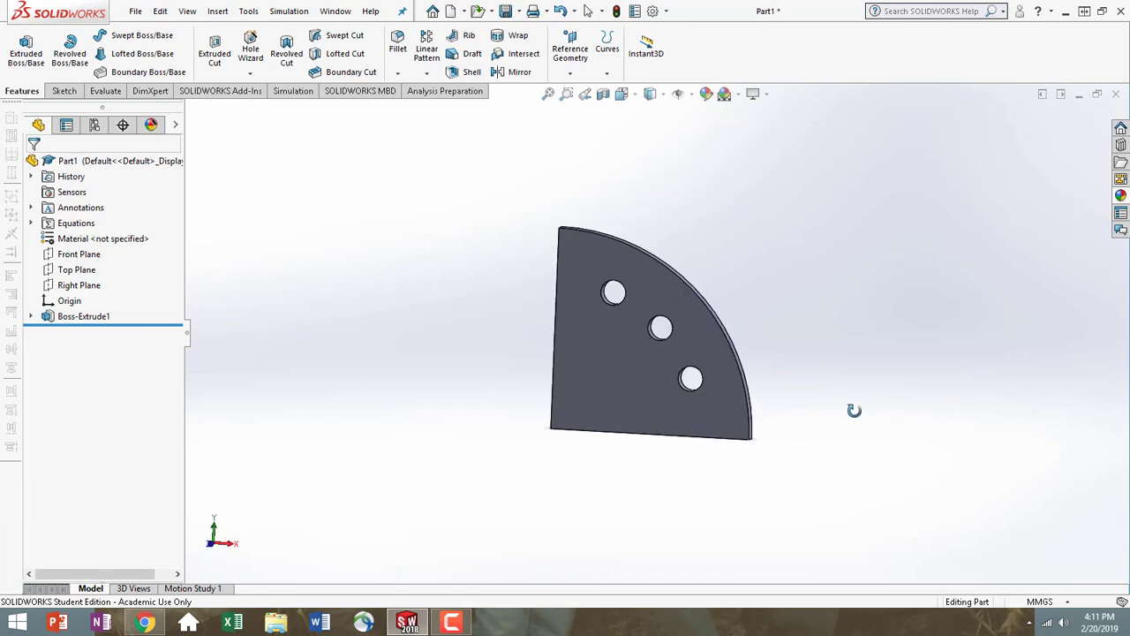
{"action": "left_click", "coordinate": [634, 409]}
{"action": "left_click", "coordinate": [756, 354]}
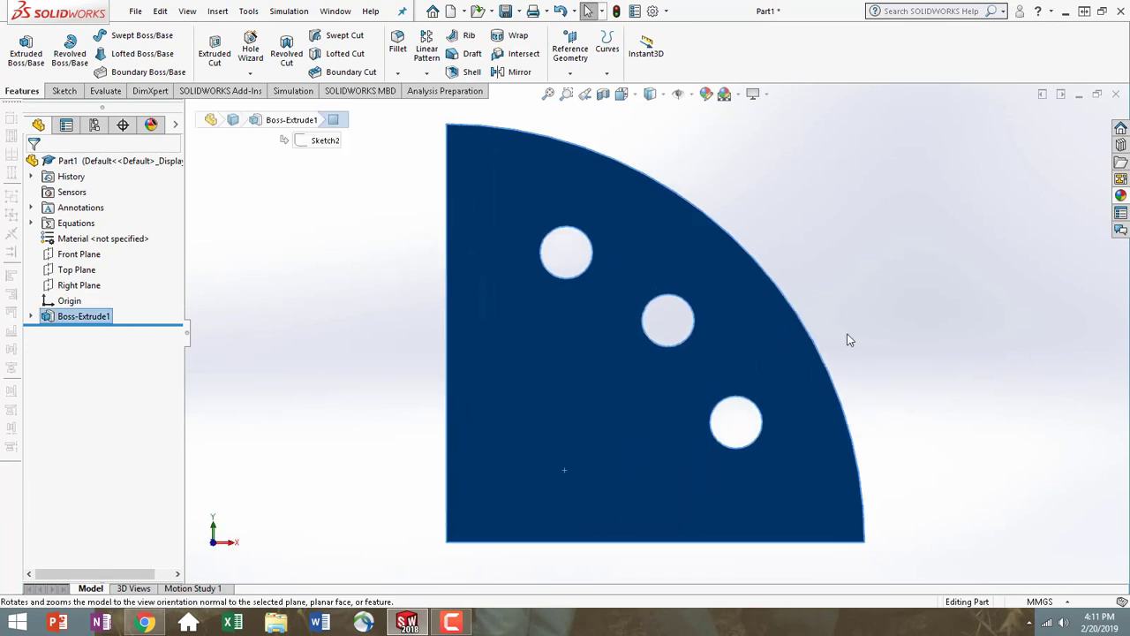
Step: Open the equations manager for the part and set global variable A1 to 130deg
{"action": "left_click", "coordinate": [299, 304]}
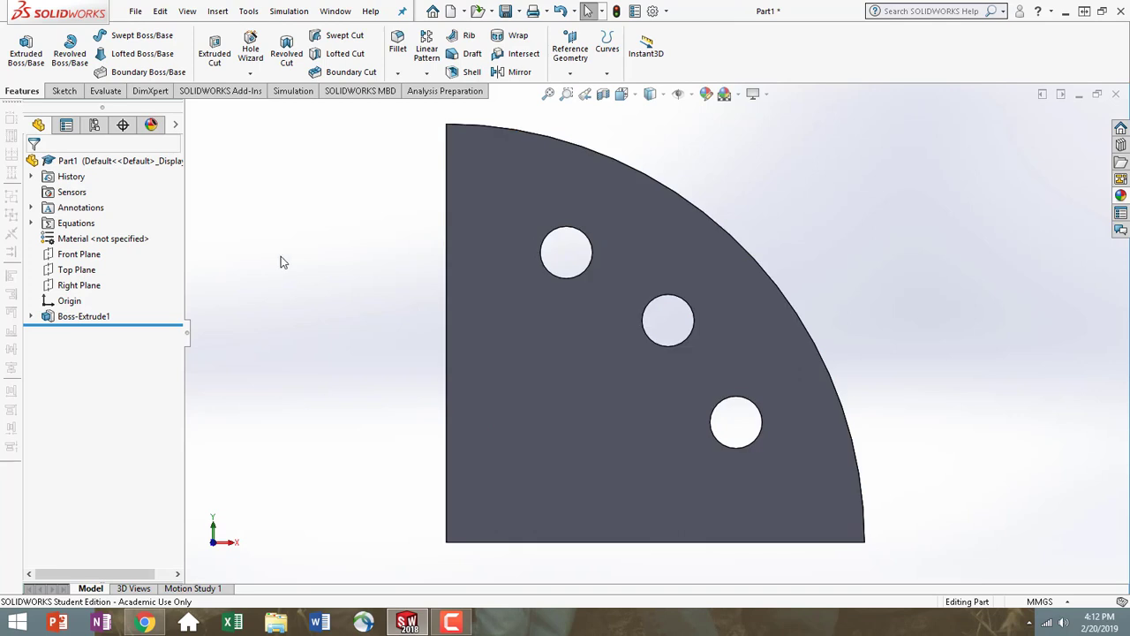
{"action": "left_click", "coordinate": [62, 227]}
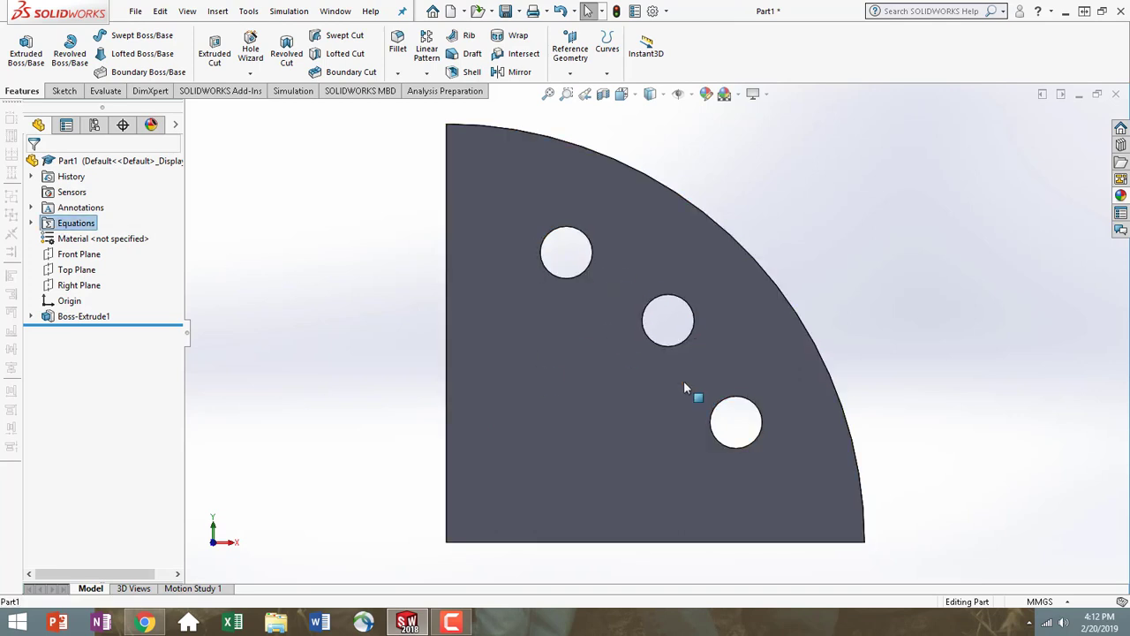
{"action": "right_click", "coordinate": [76, 229]}
{"action": "left_click", "coordinate": [124, 232]}
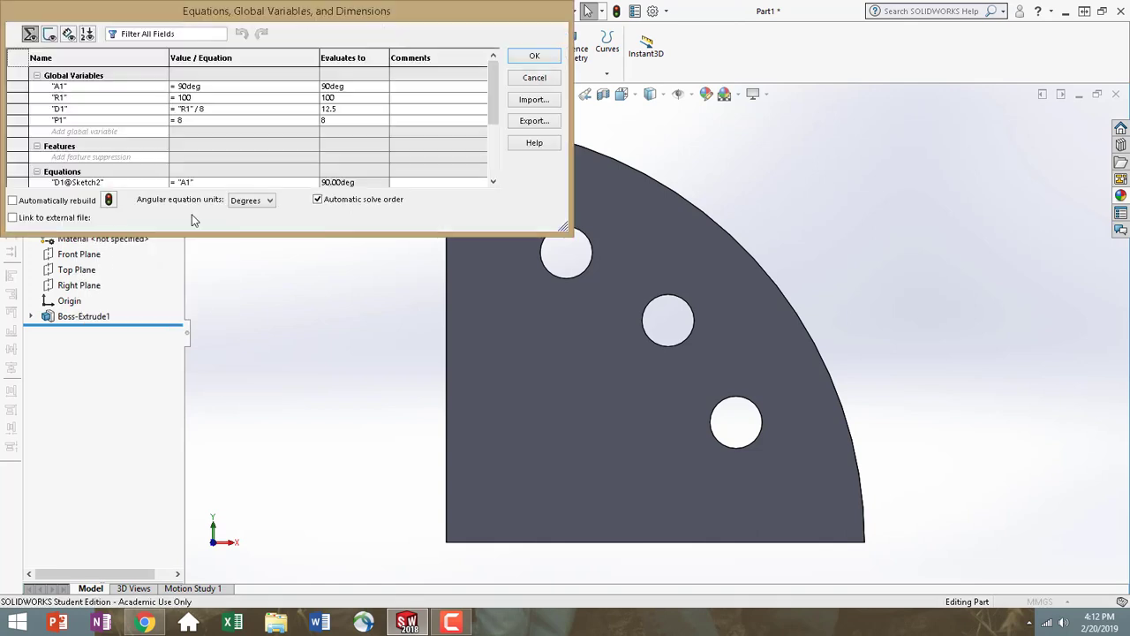
{"action": "left_click", "coordinate": [185, 87]}
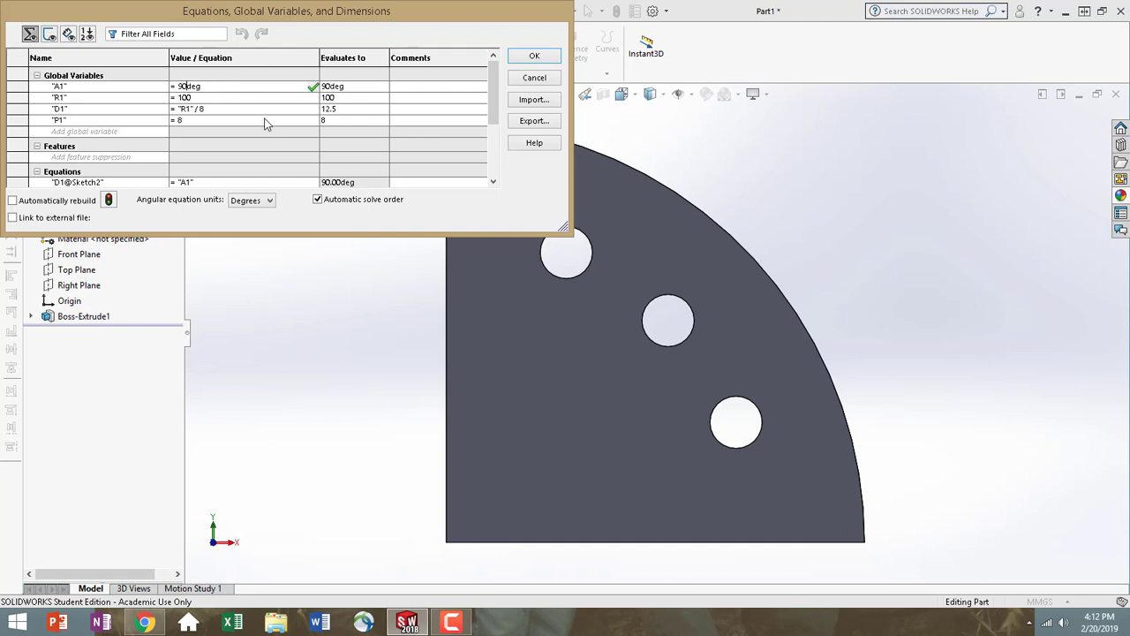
{"action": "key", "text": "BackSpace"}
{"action": "key", "text": "BackSpace"}
{"action": "mouse_move", "coordinate": [267, 118]}
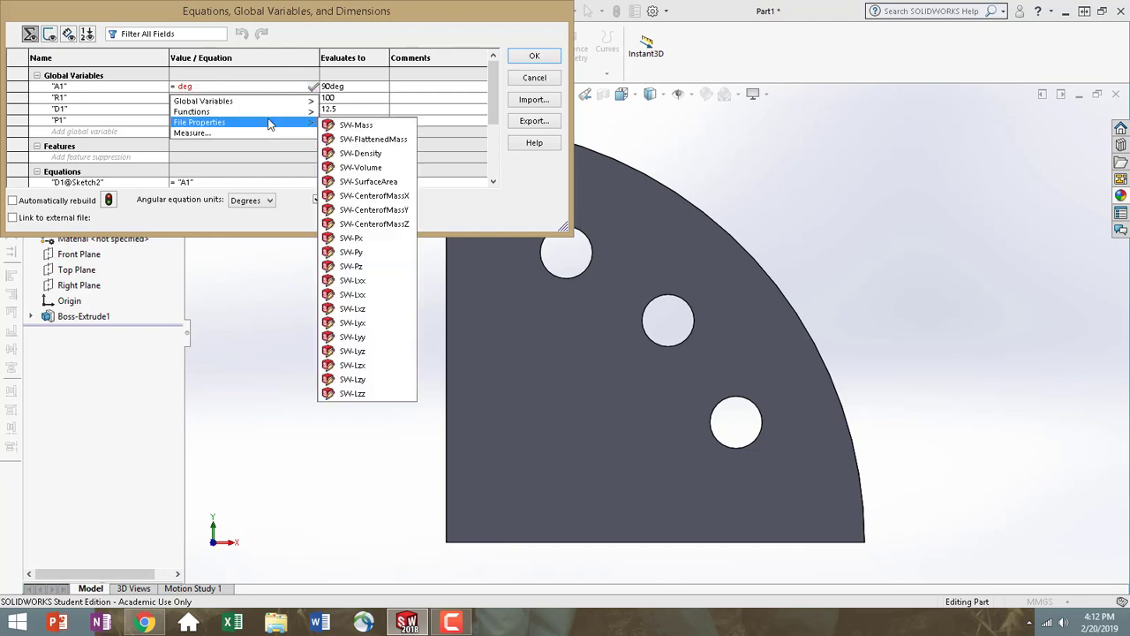
{"action": "type", "text": "130"}
{"action": "key", "text": "Tab"}
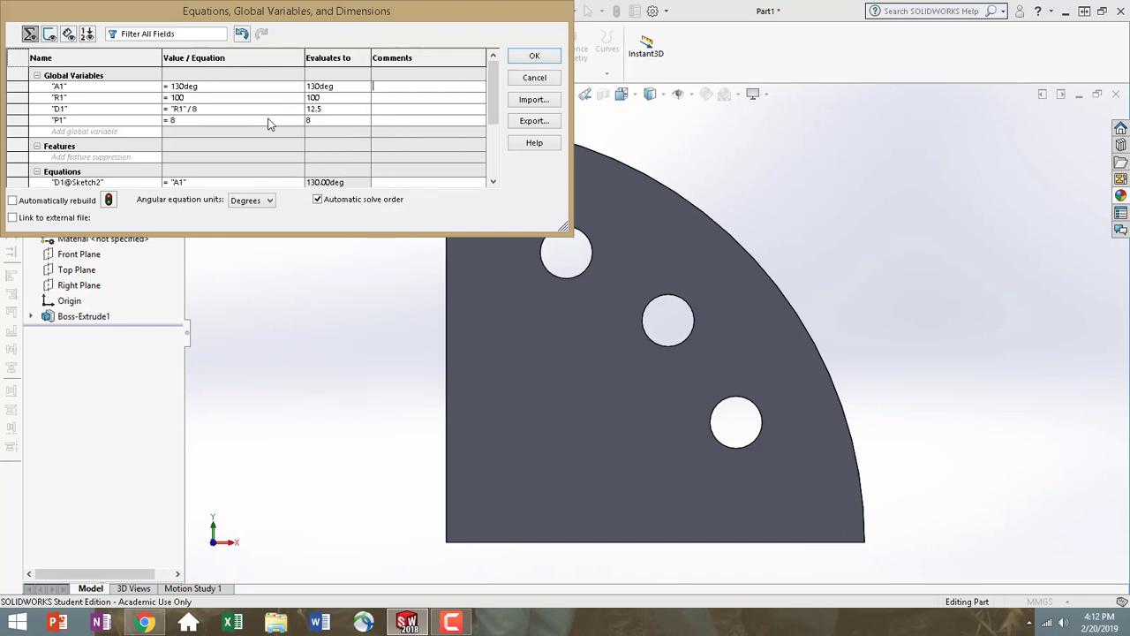
Step: Set global variable R1 to 80 and apply the changed variables to the plate
{"action": "left_click", "coordinate": [192, 97]}
{"action": "key", "text": "BackSpace"}
{"action": "key", "text": "BackSpace"}
{"action": "key", "text": "BackSpace"}
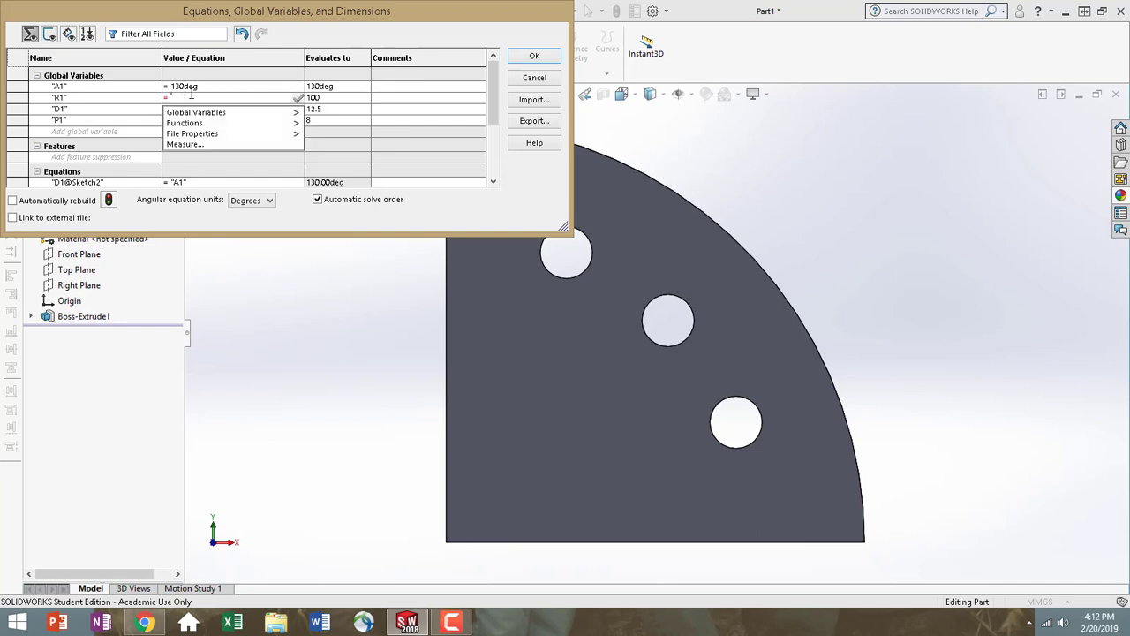
{"action": "type", "text": "80"}
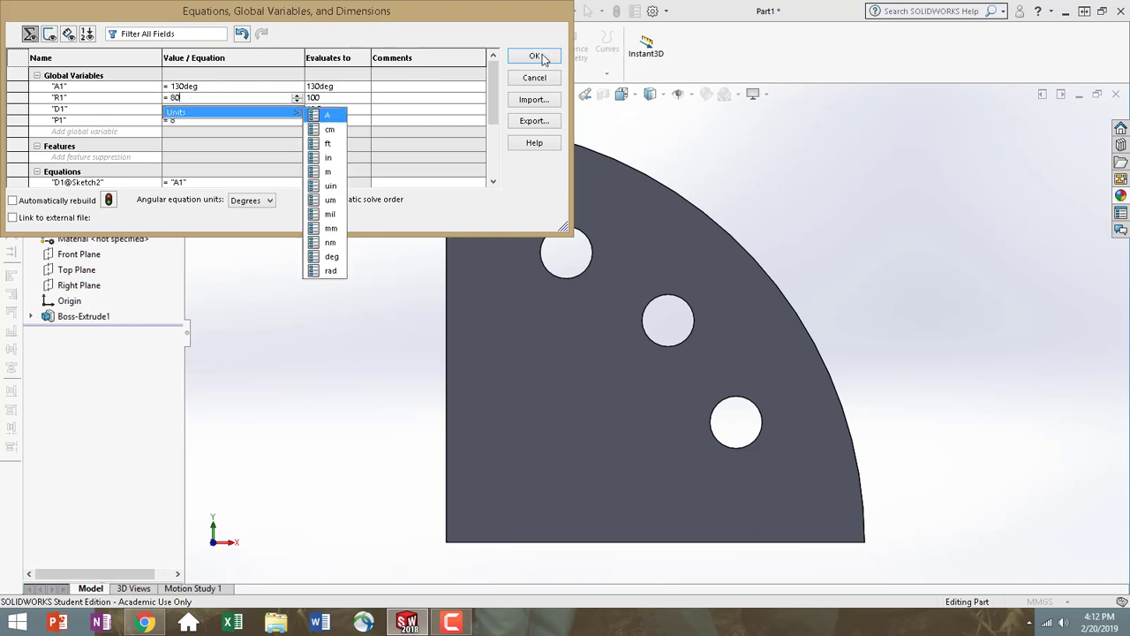
{"action": "left_click", "coordinate": [543, 58]}
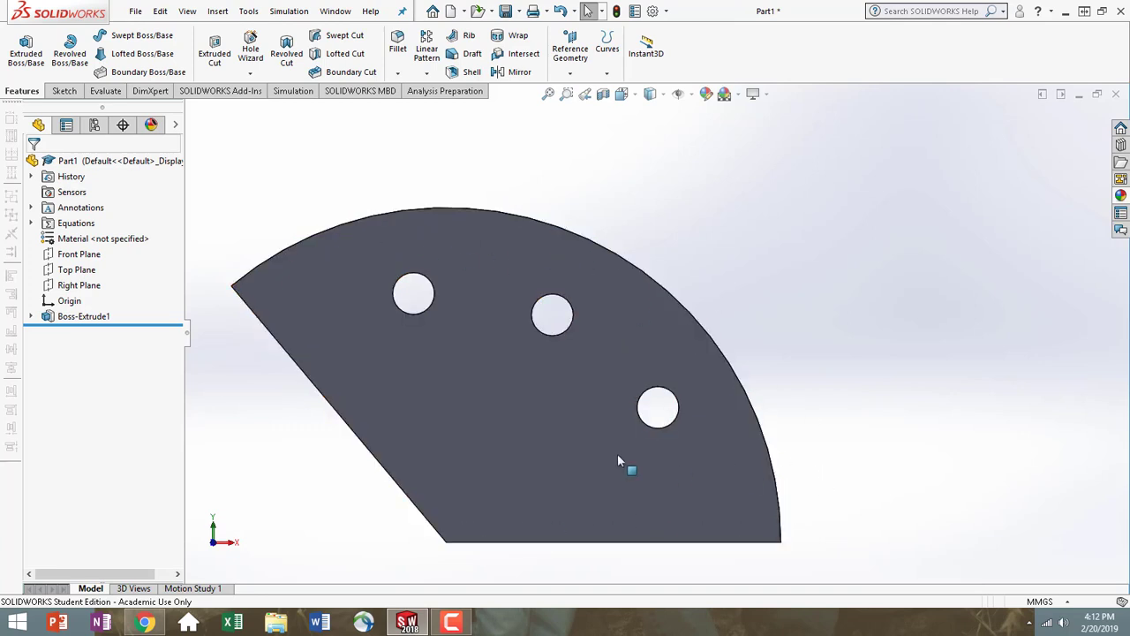
Step: Open the extrusion's sketch for editing and reposition the three hole-spacing angle dimensions into clear places between the sector arc and the overall angle dimension
{"action": "left_click", "coordinate": [84, 317]}
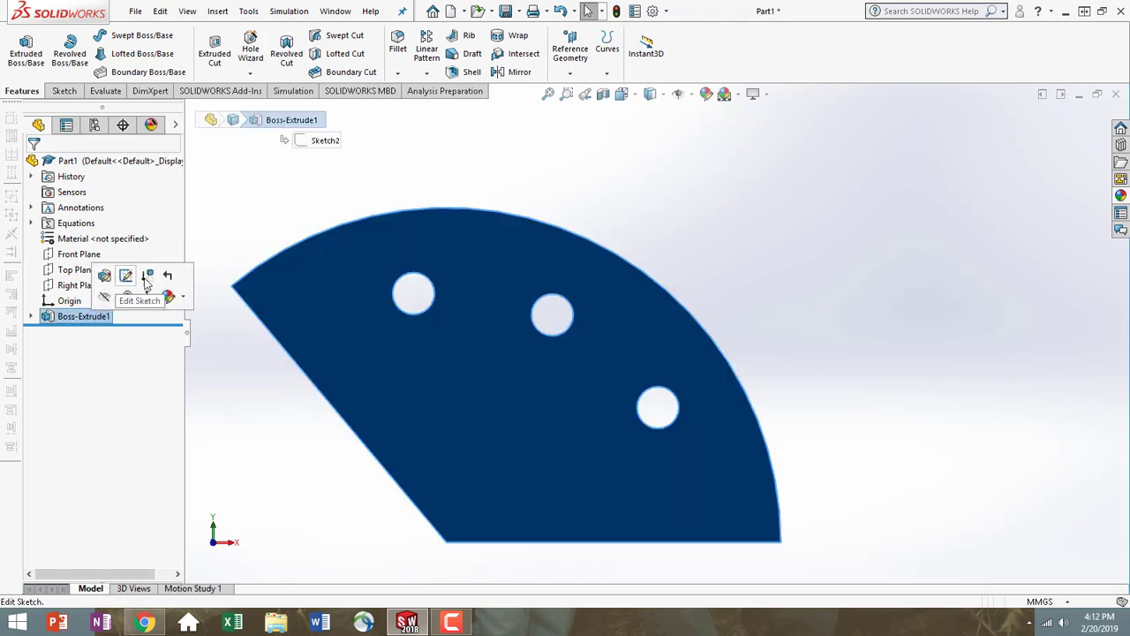
{"action": "left_click", "coordinate": [146, 275]}
{"action": "scroll", "coordinate": [616, 403], "scroll_direction": "up", "scroll_amount": 3}
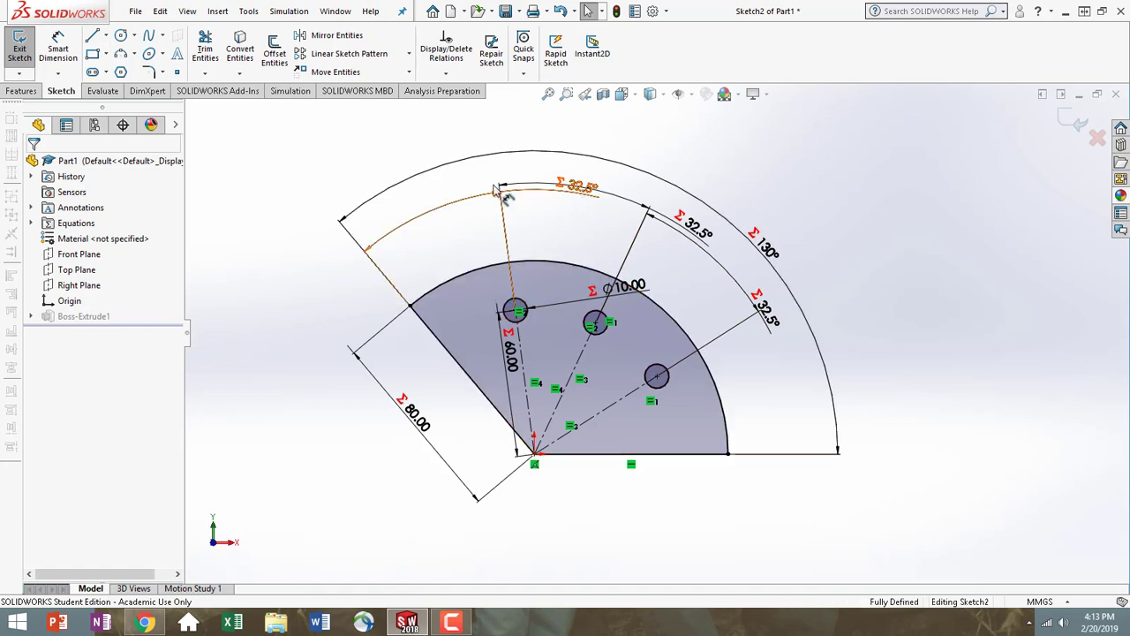
{"action": "left_click_drag", "start_coordinate": [493, 186], "coordinate": [439, 193]}
{"action": "left_click_drag", "start_coordinate": [644, 209], "coordinate": [570, 190]}
{"action": "left_click_drag", "start_coordinate": [765, 309], "coordinate": [712, 259]}
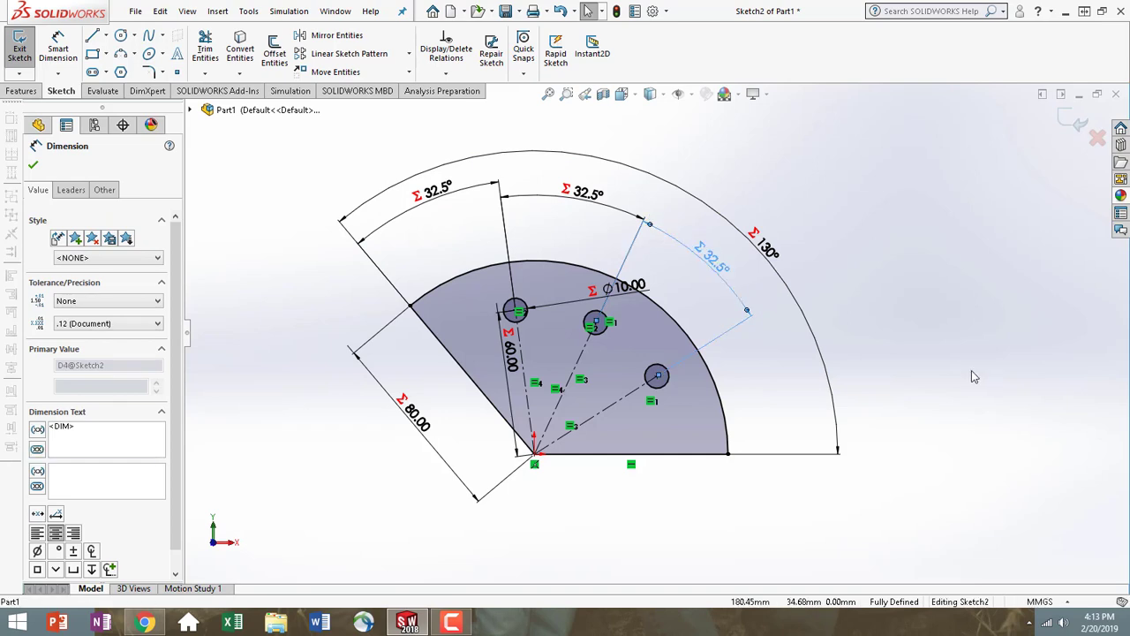
{"action": "left_click", "coordinate": [922, 377]}
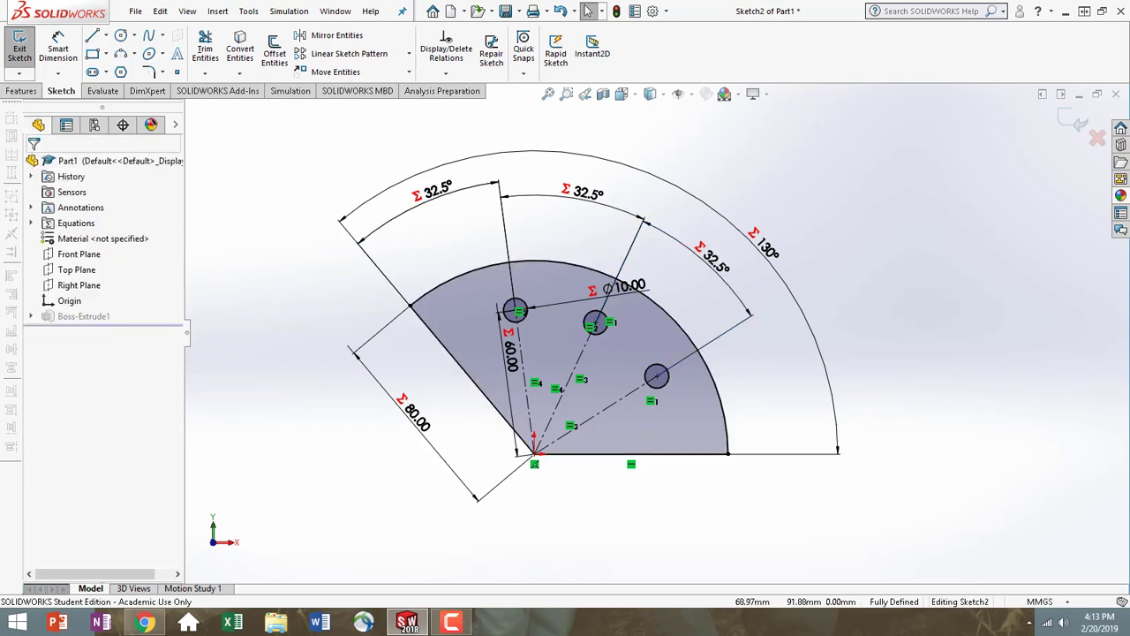